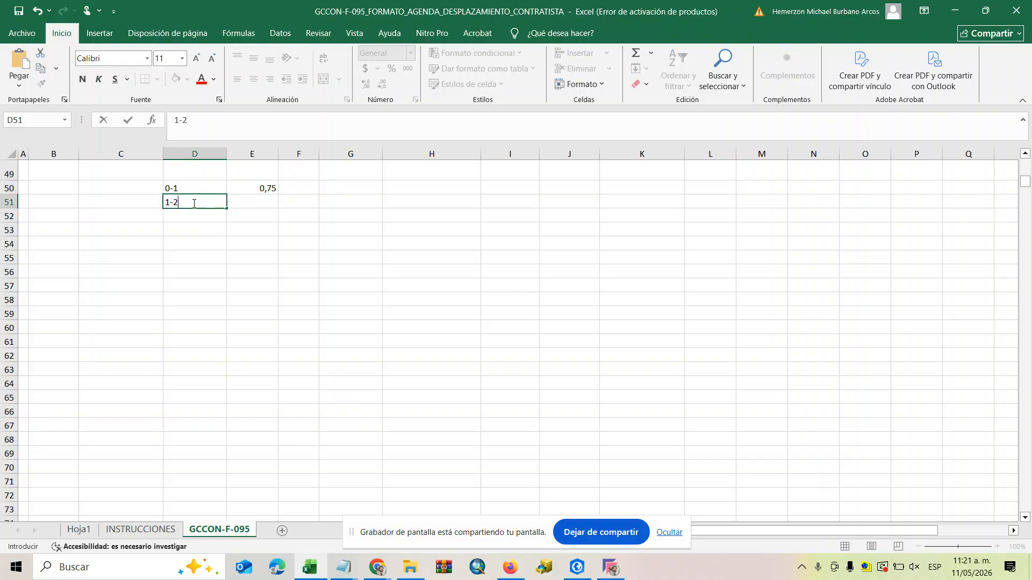
Enter 6 in cell E51 as the value beside the second range label.
click(251, 202)
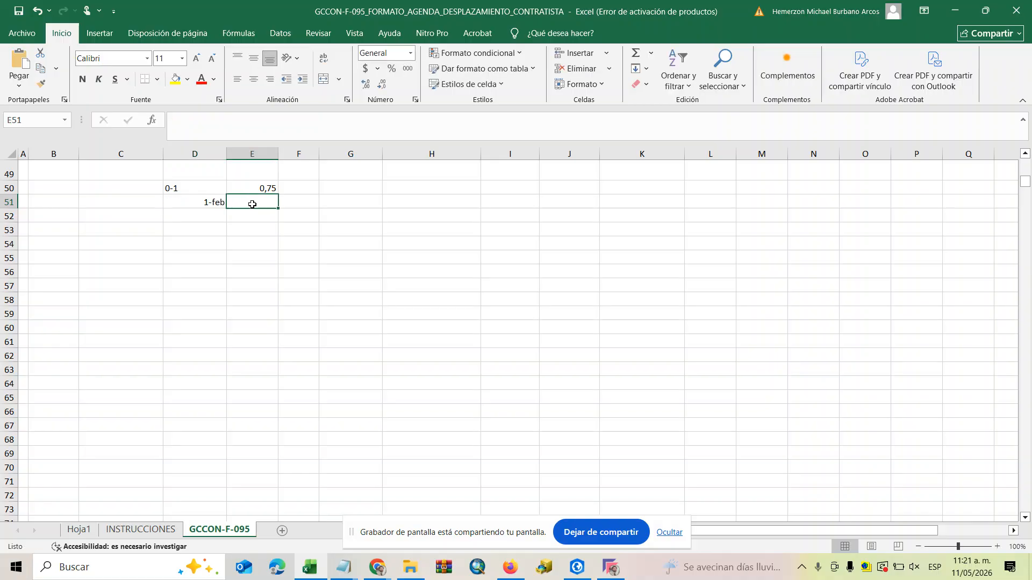
text(6)
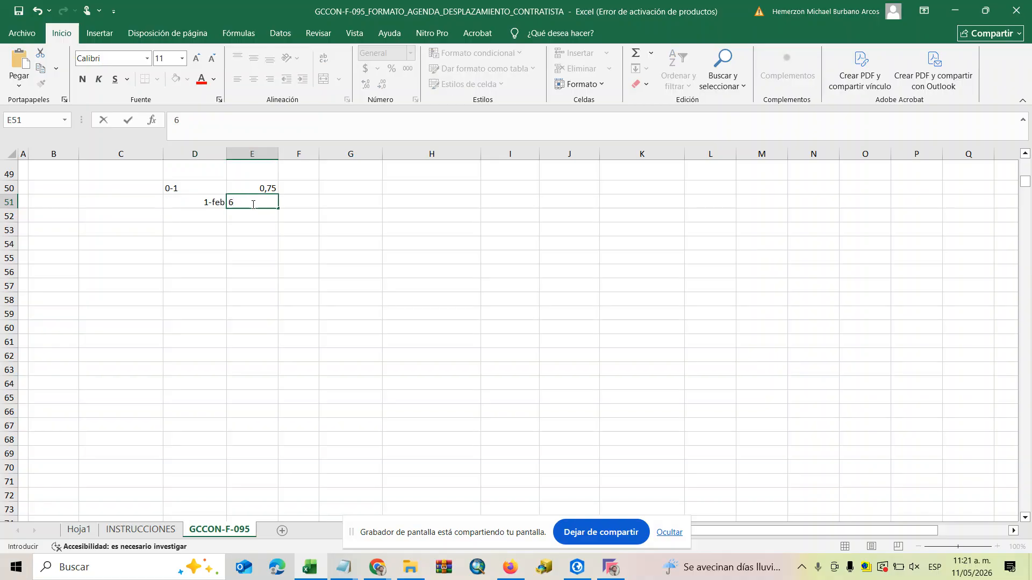
click(333, 253)
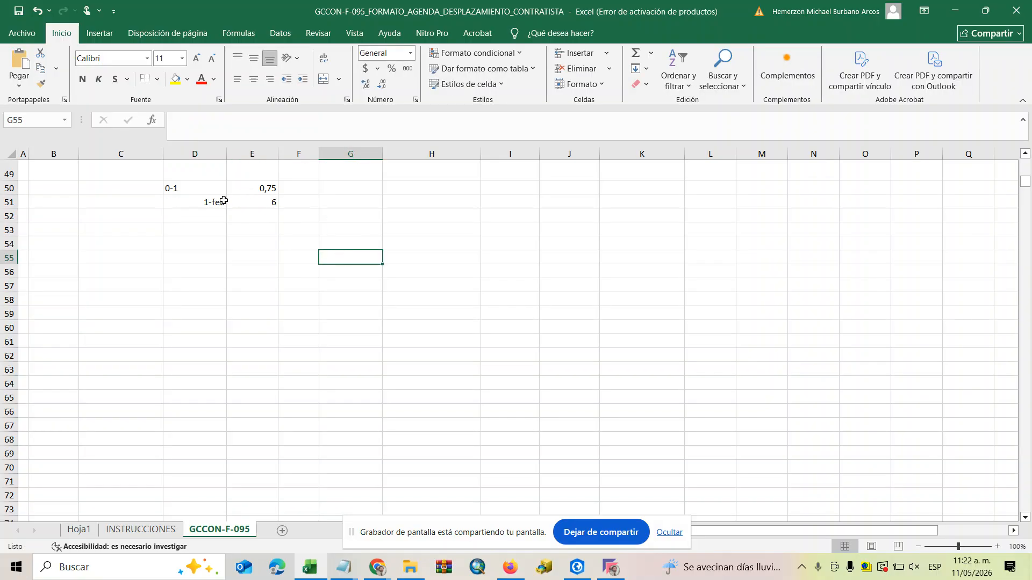
Add the metre unit to the range labels, making D50 read 0-1m and D51 read 1-2m.
click(224, 202)
click(233, 121)
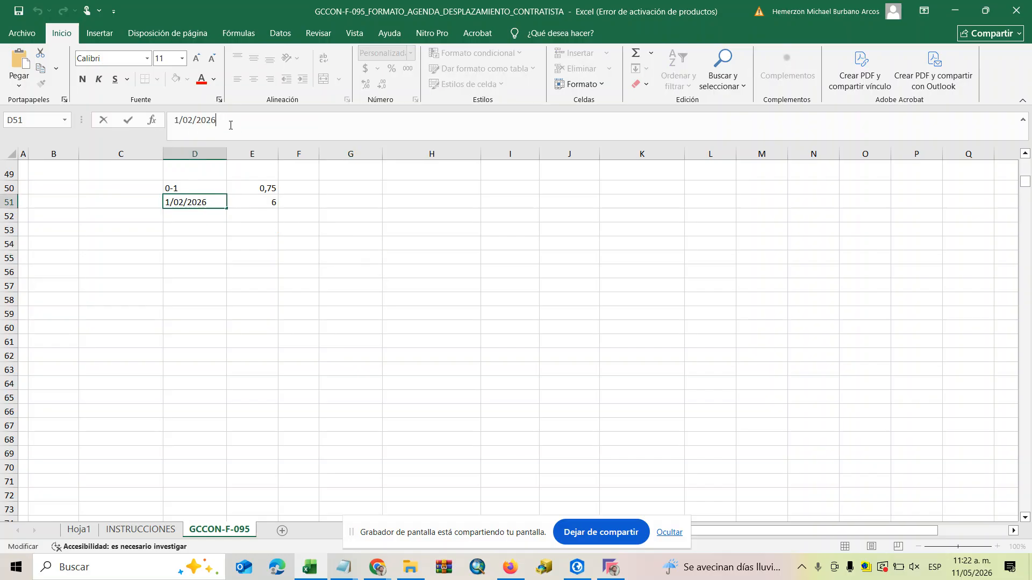
click(199, 185)
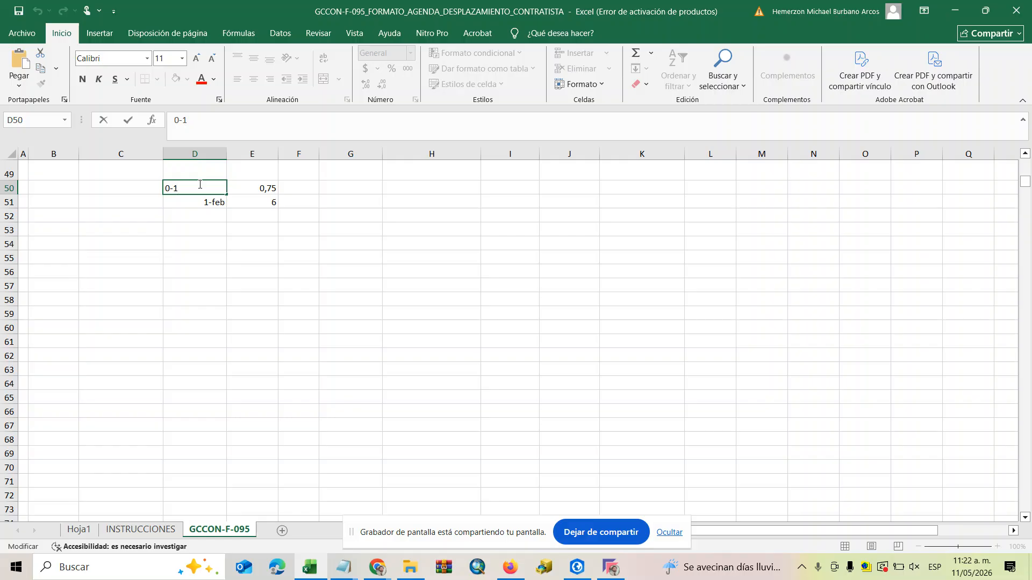
text(0-1m)
click(189, 204)
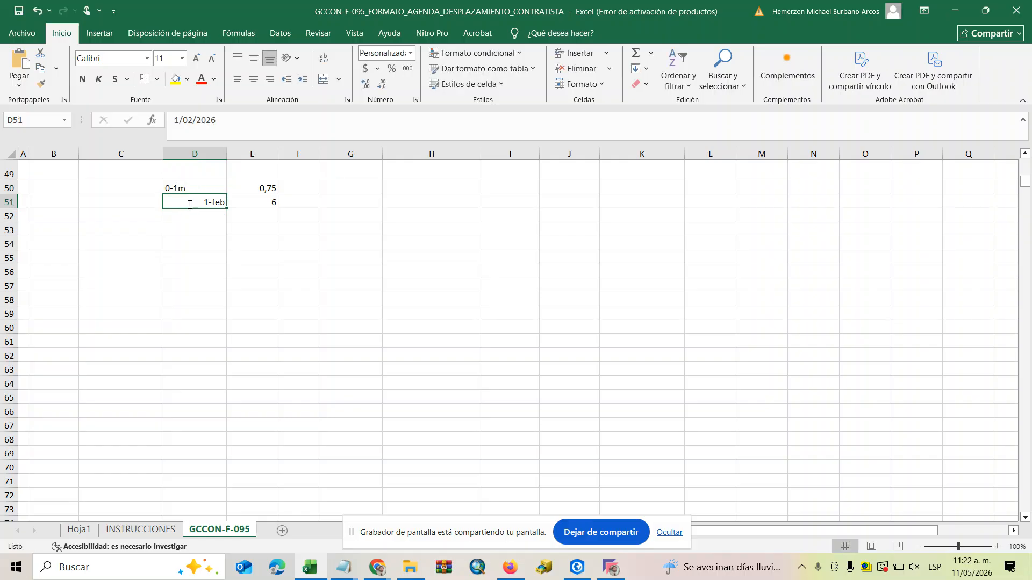
text(2)
text(-)
key(BackSpace)
key(BackSpace)
text(1-)
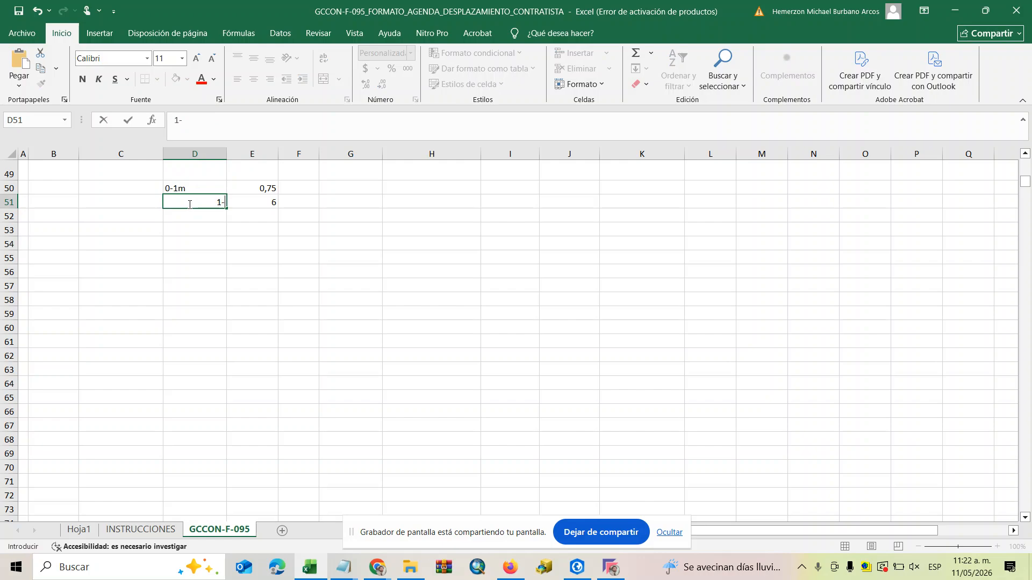
text(2m)
click(245, 233)
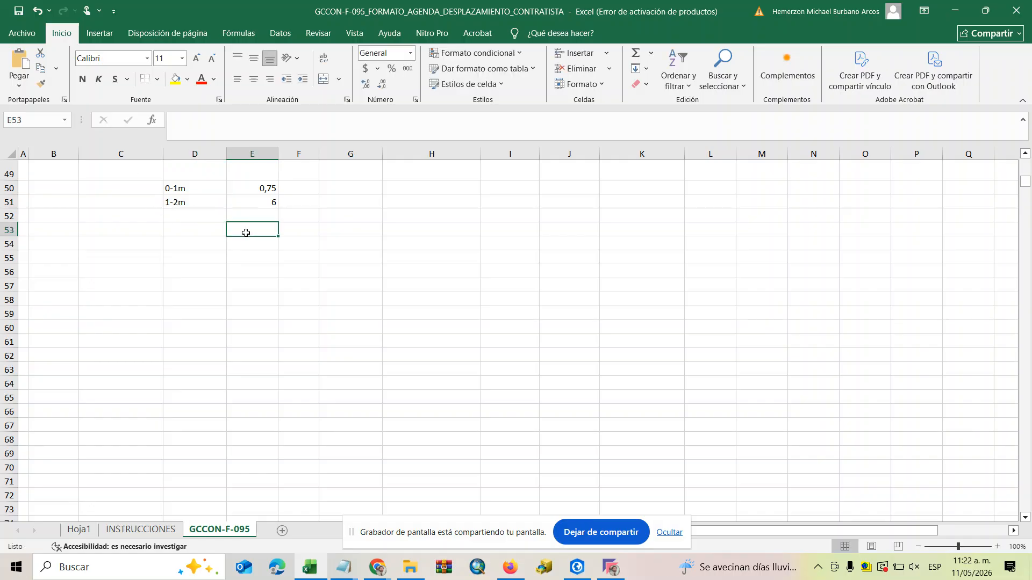
Change the value for the 1-2m range in cell E51 to 2.
click(264, 193)
click(261, 204)
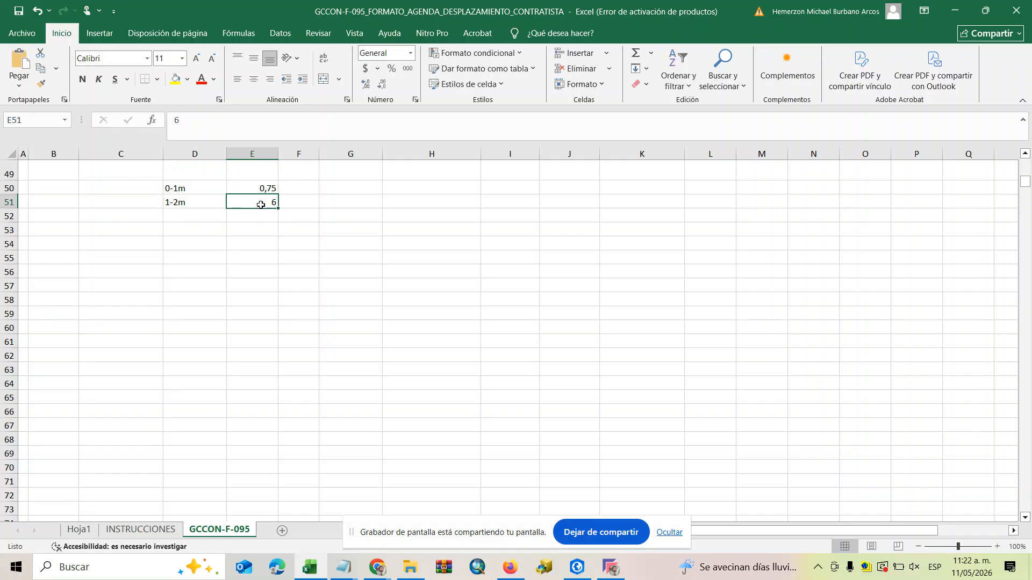
double_click(261, 205)
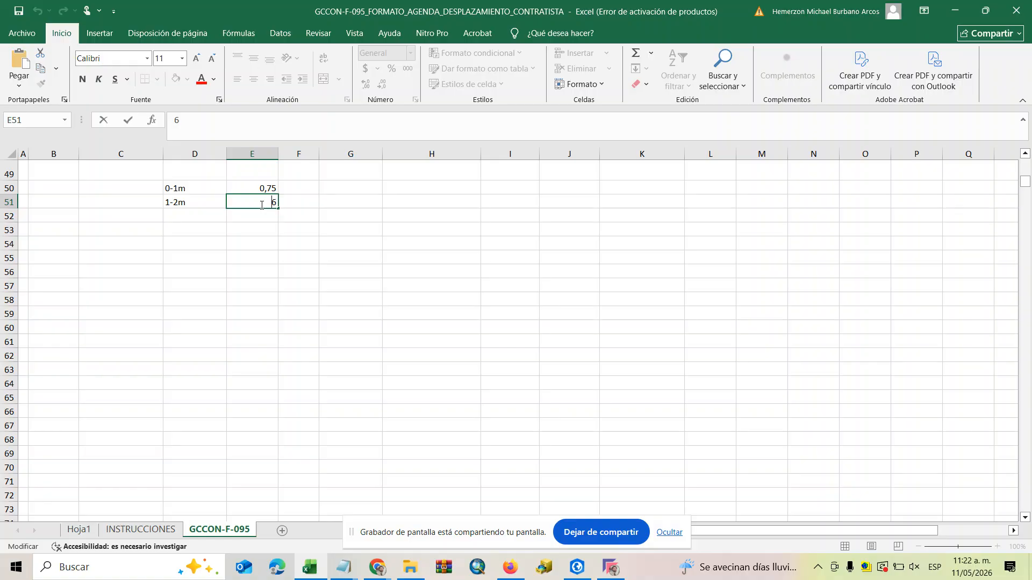
key(BackSpace)
text(2)
click(177, 216)
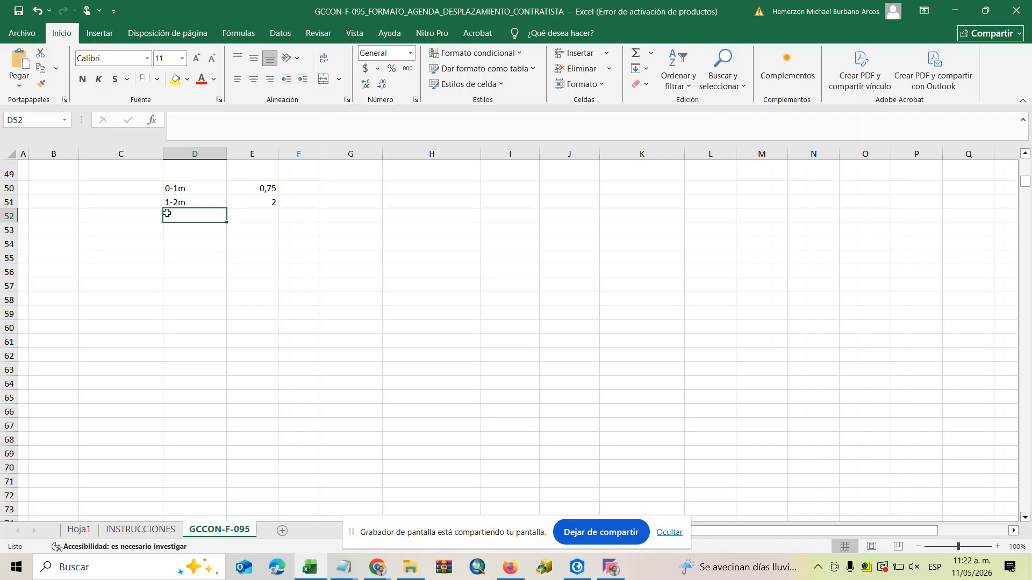
Set the value for the 1-2m range in cell E51 to 1,25.
click(263, 204)
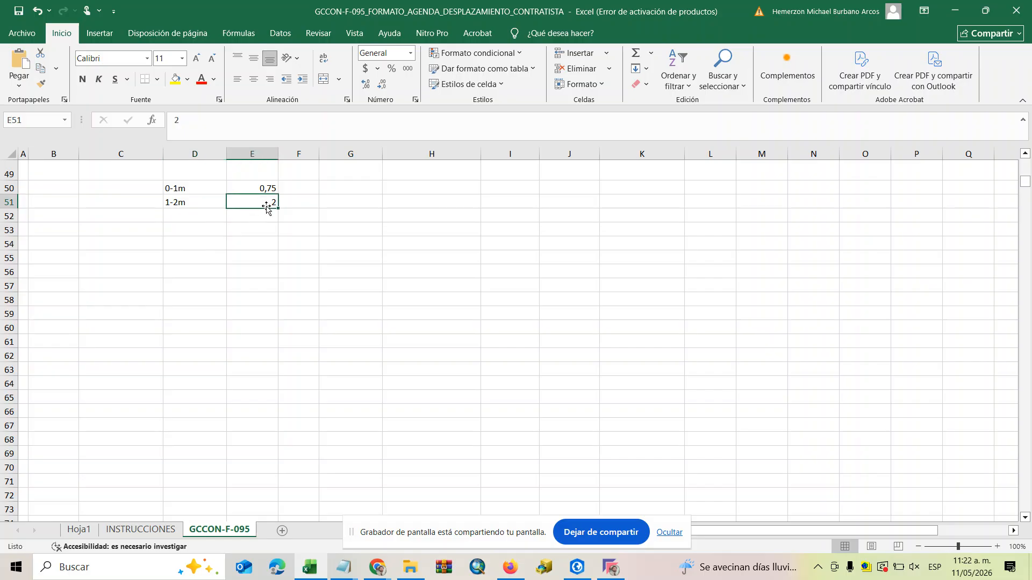
double_click(256, 199)
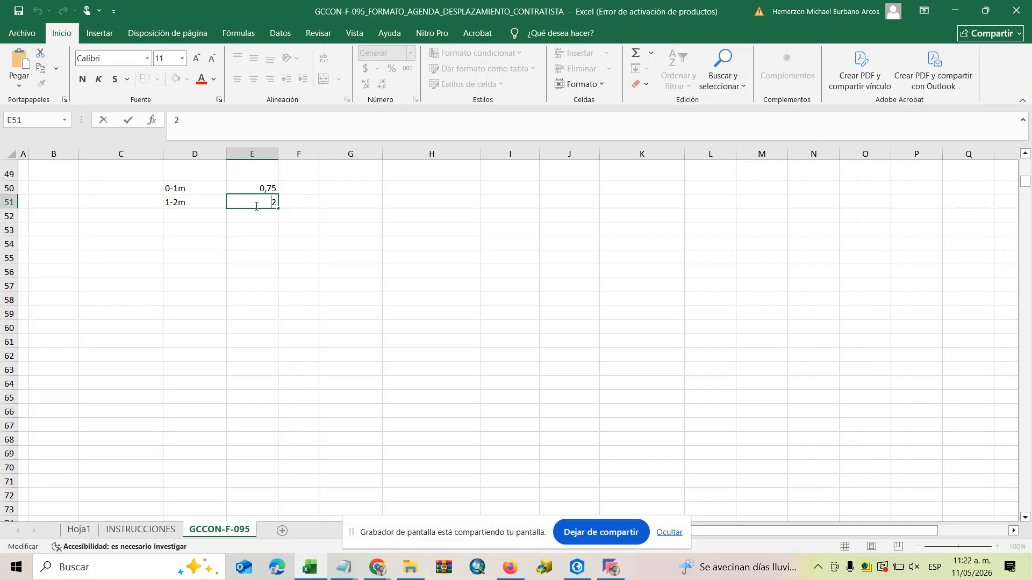
double_click(274, 204)
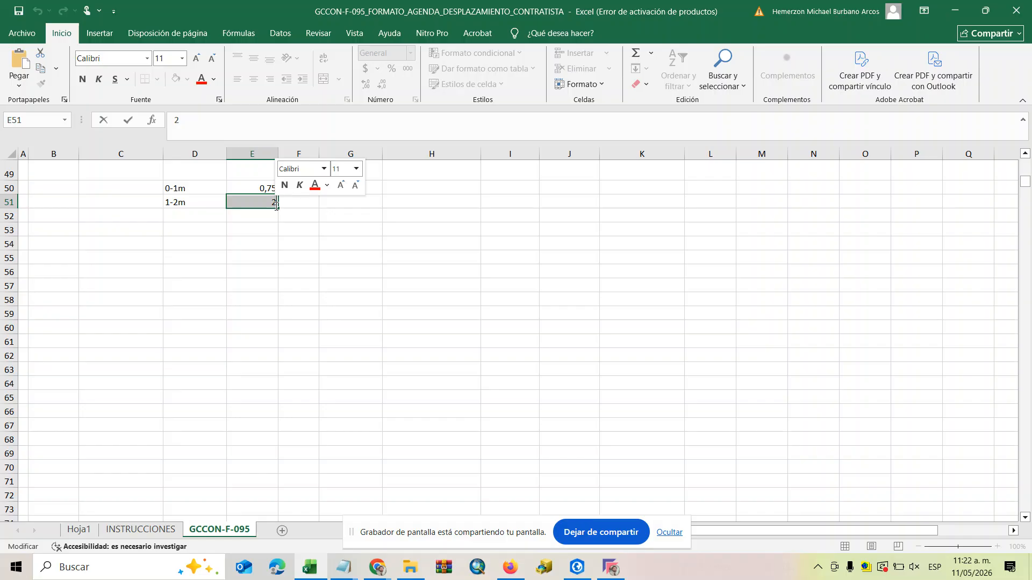
text(,)
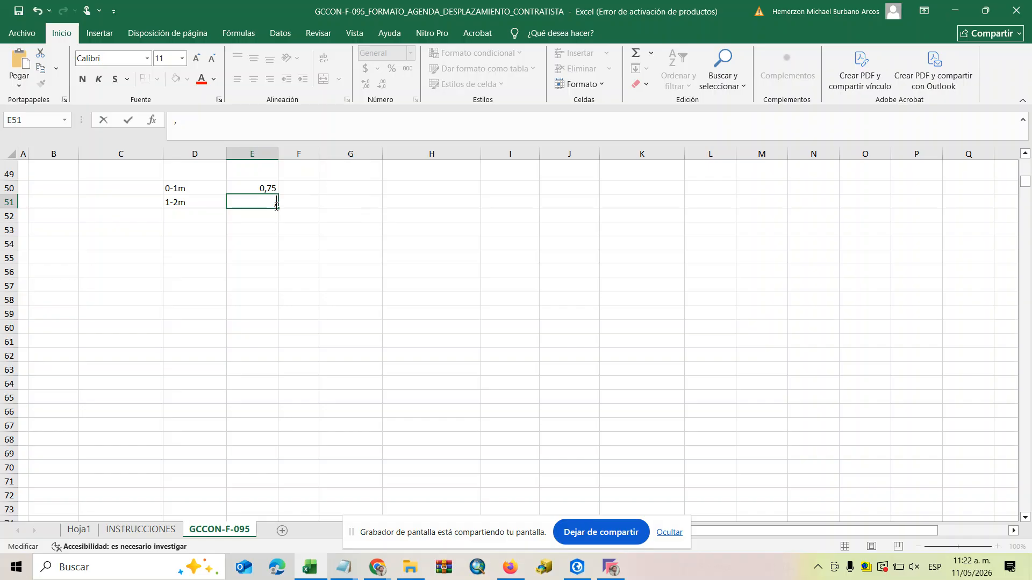
text(1)
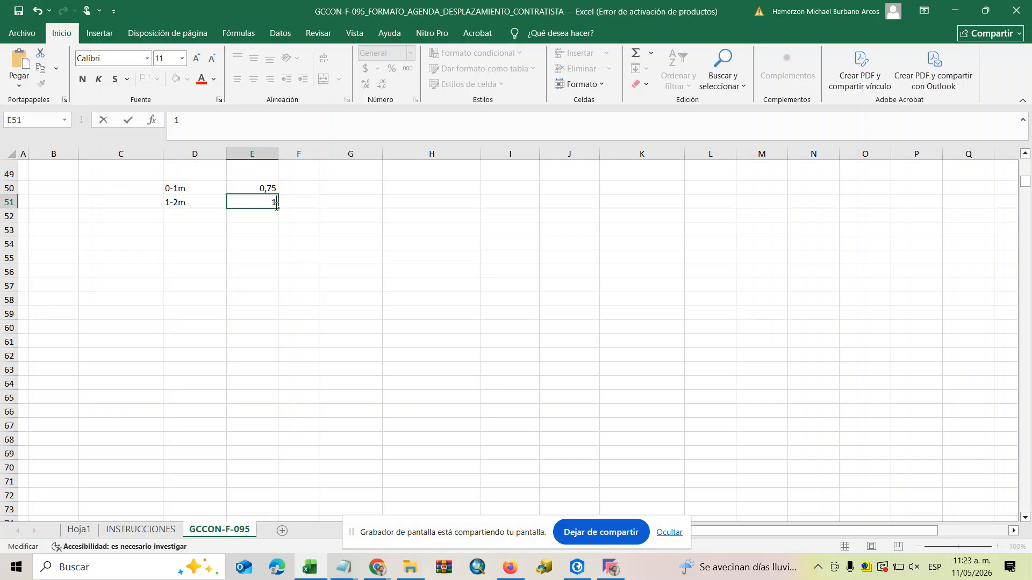
text(,25)
Try to enter 2-3 as the third range label in cell D52.
click(195, 214)
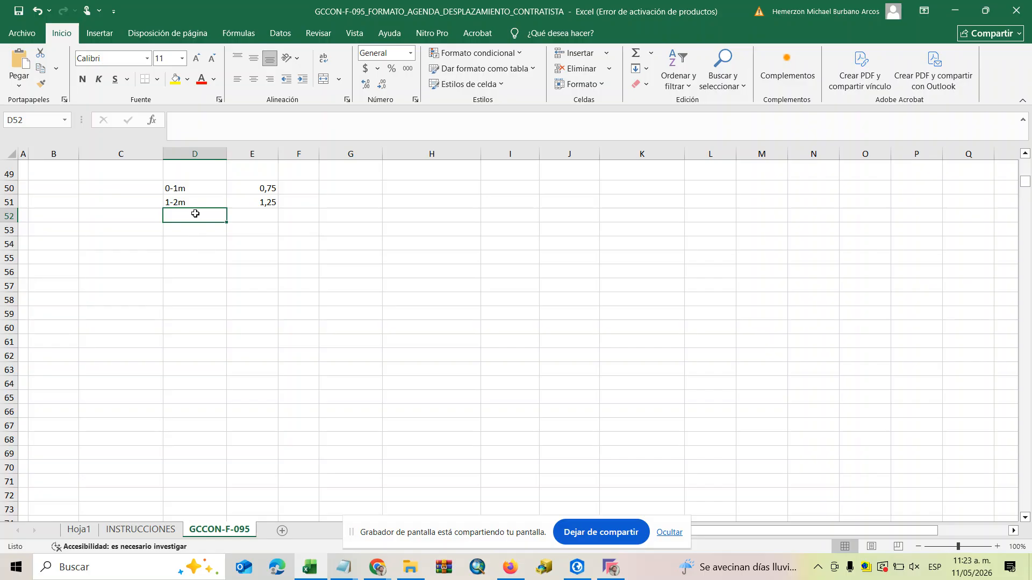
text(2)
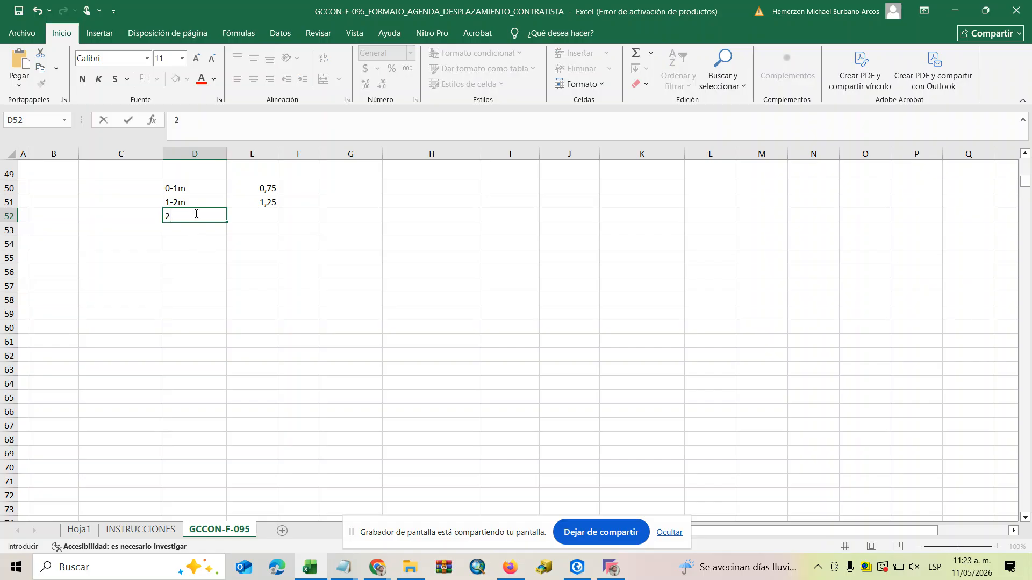
text(-3)
click(251, 214)
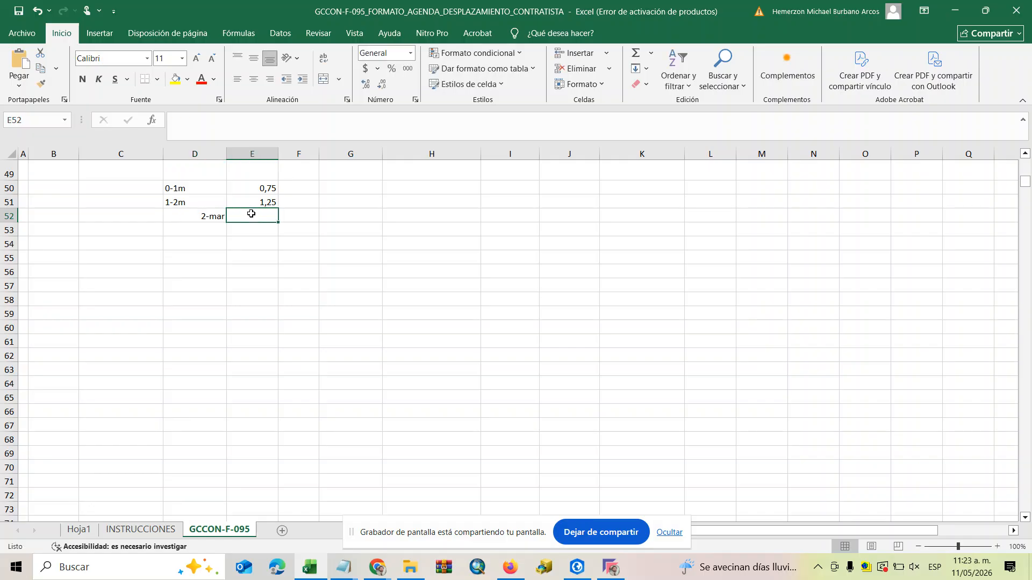
click(214, 227)
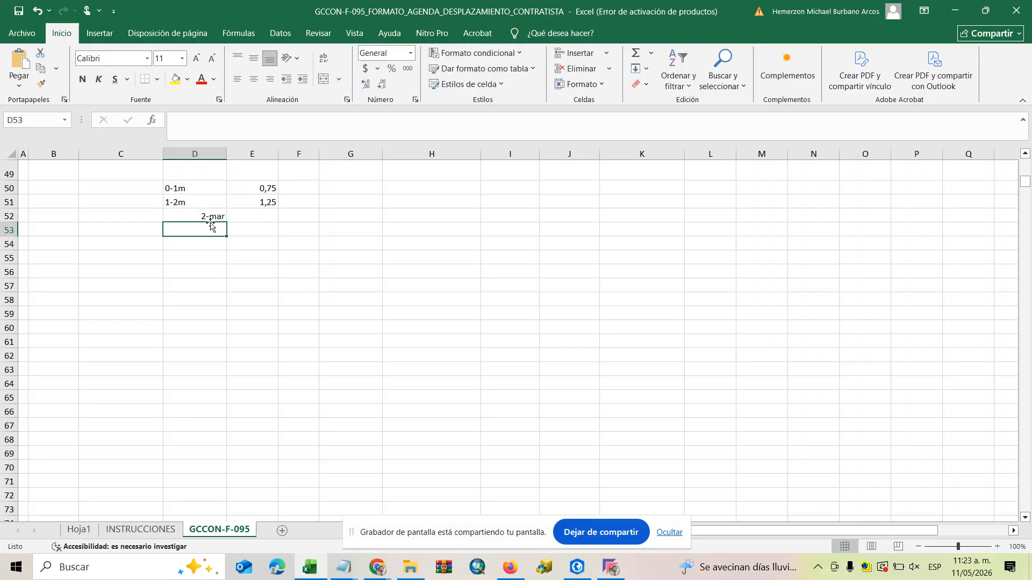
Relabel cell D52 as 2-3m and enter its value 1,75 in E52.
click(185, 215)
double_click(185, 216)
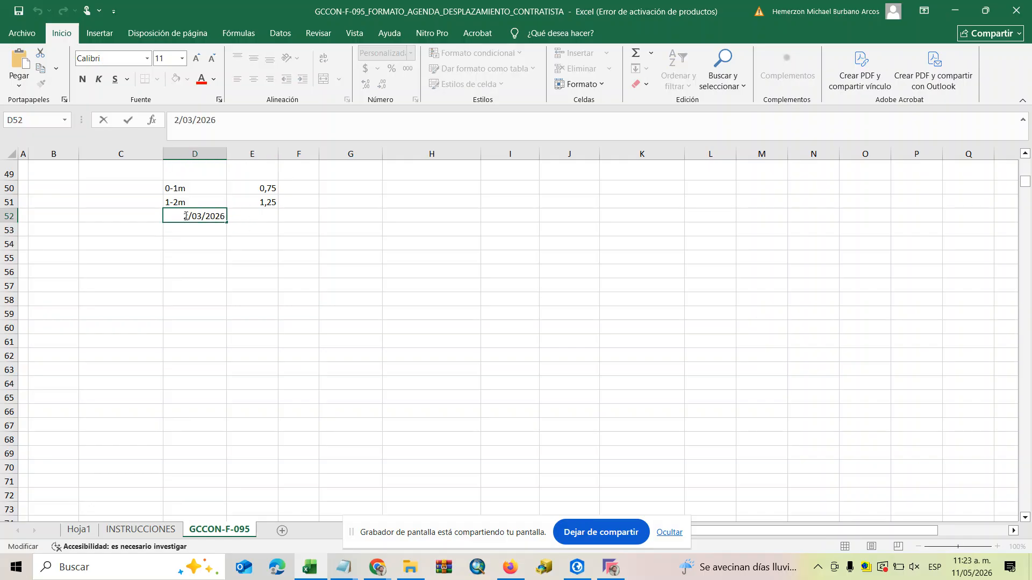
drag(185, 216, 251, 226)
text(1)
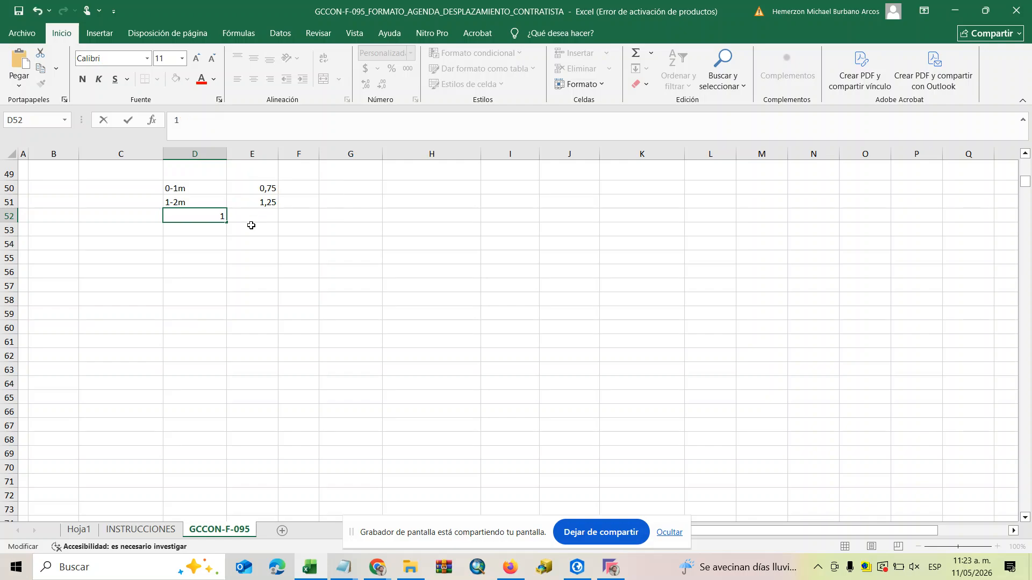
text(2-3m)
click(258, 218)
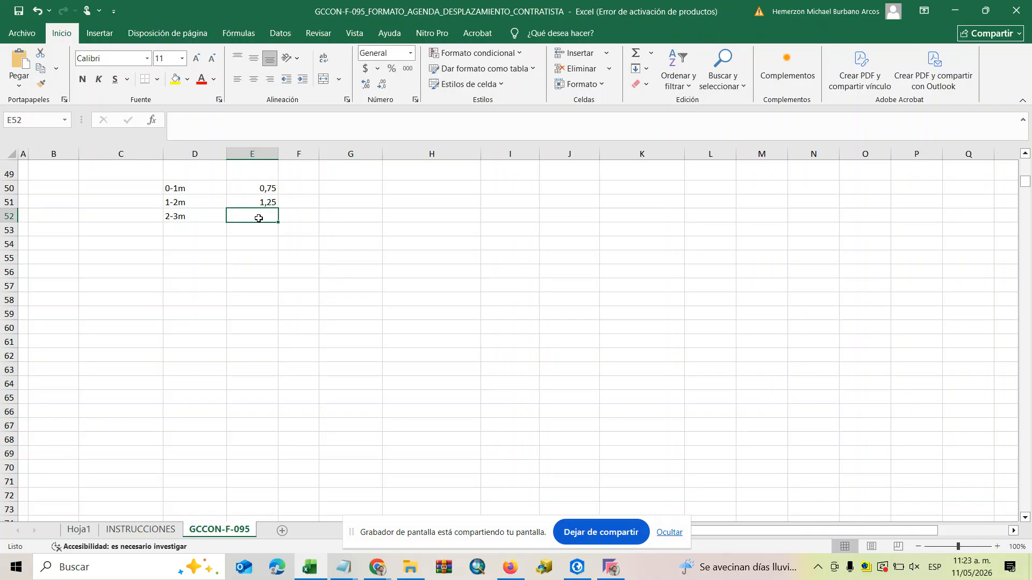
text(1,)
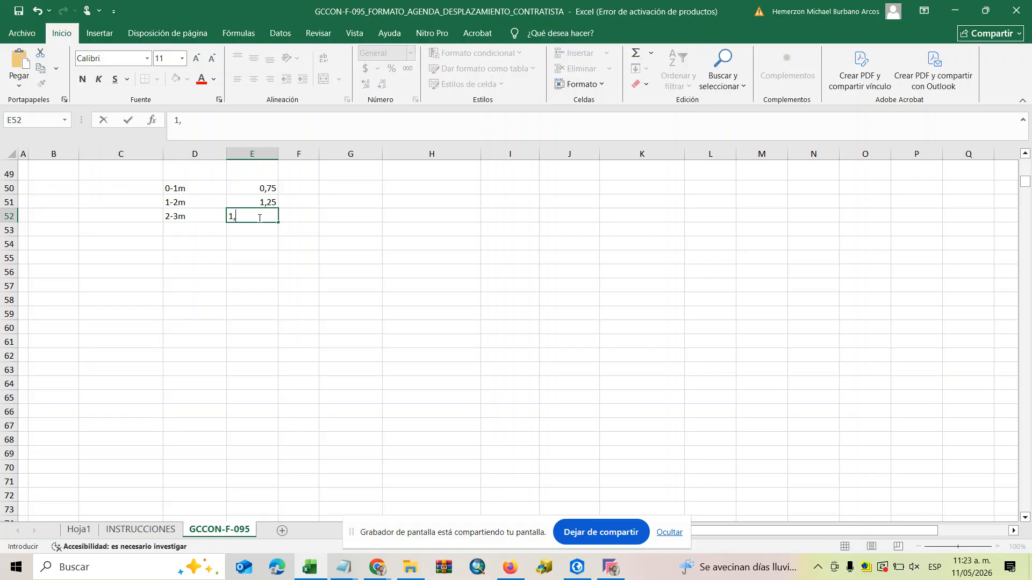
text(75)
click(302, 232)
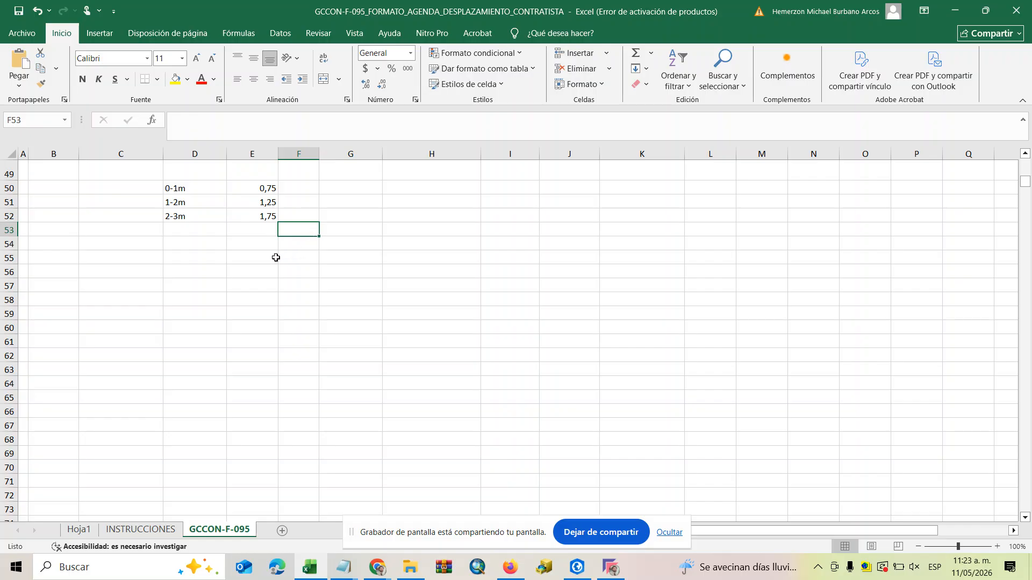
Add a fourth row with > in cell D53 and the value 2,25 in E53.
click(195, 229)
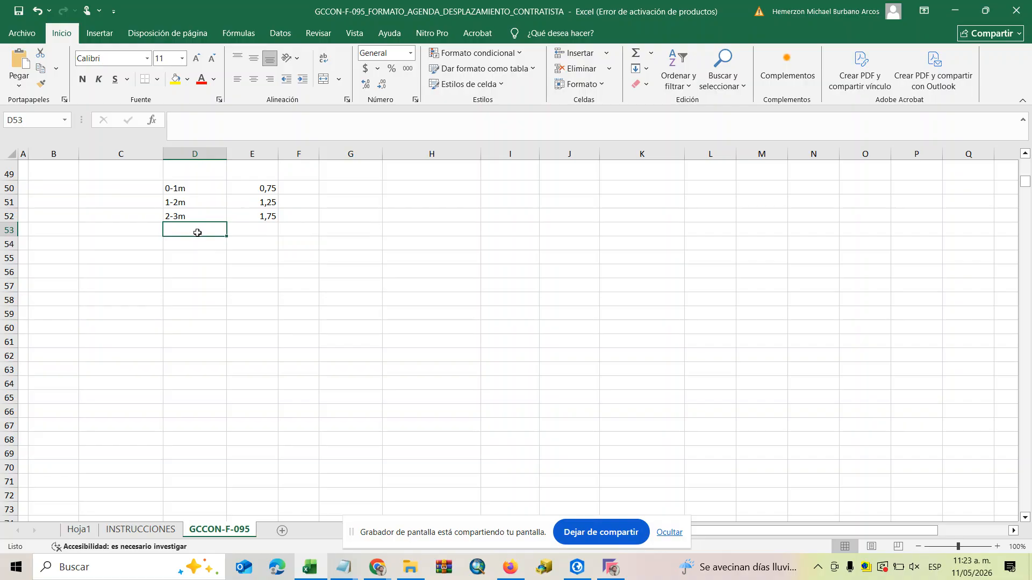
text(>)
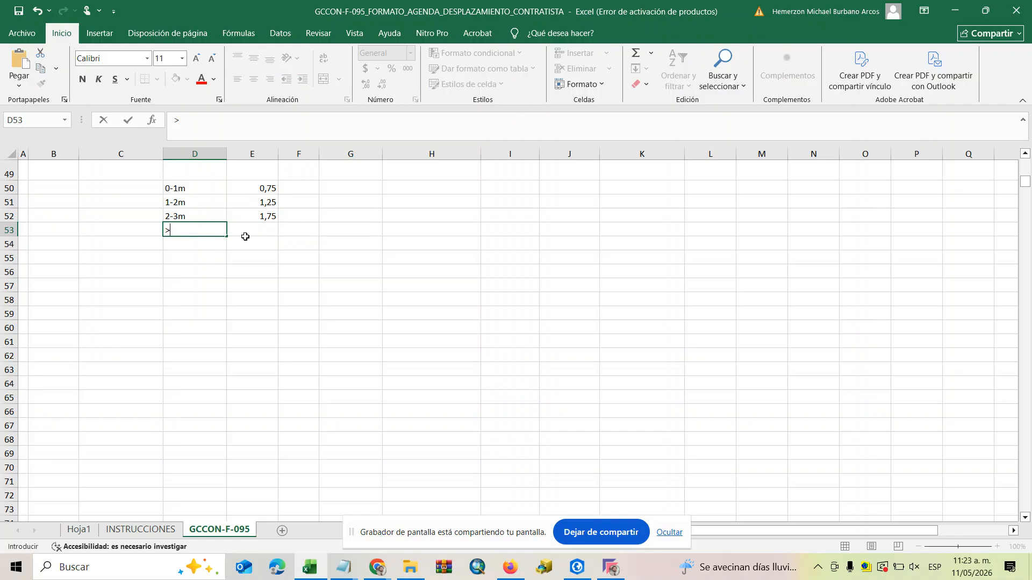
click(262, 236)
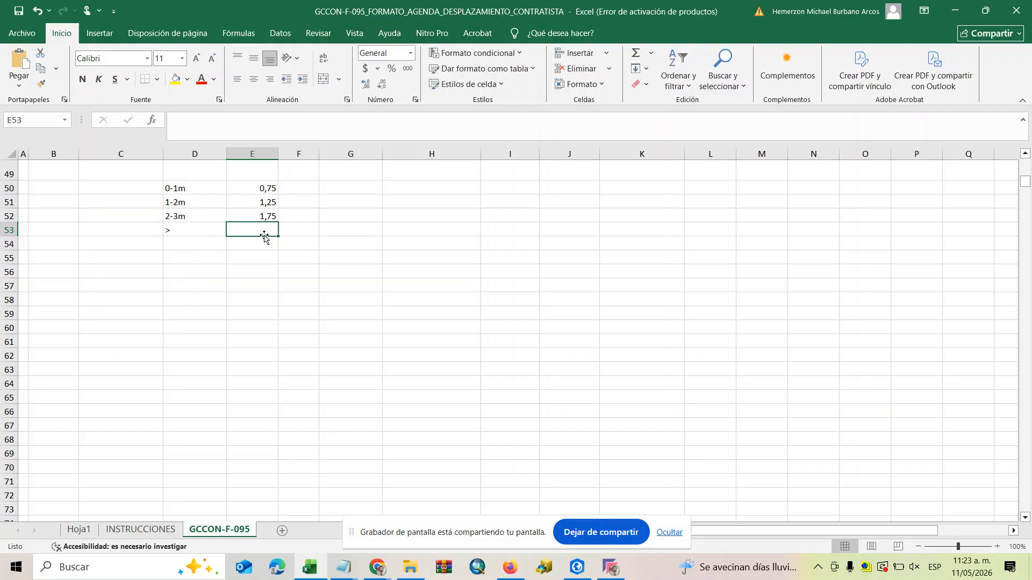
text(2,25)
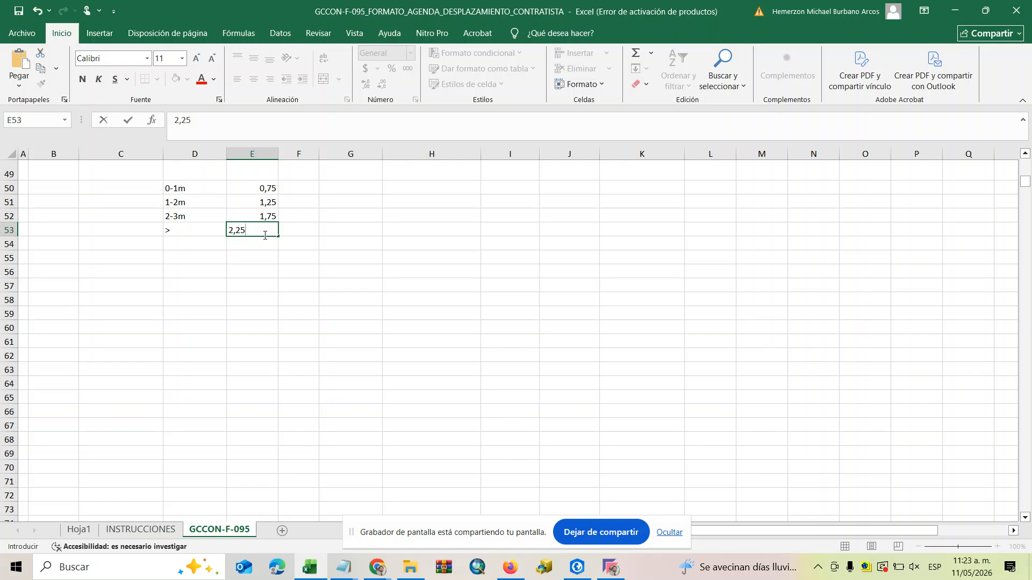
click(334, 285)
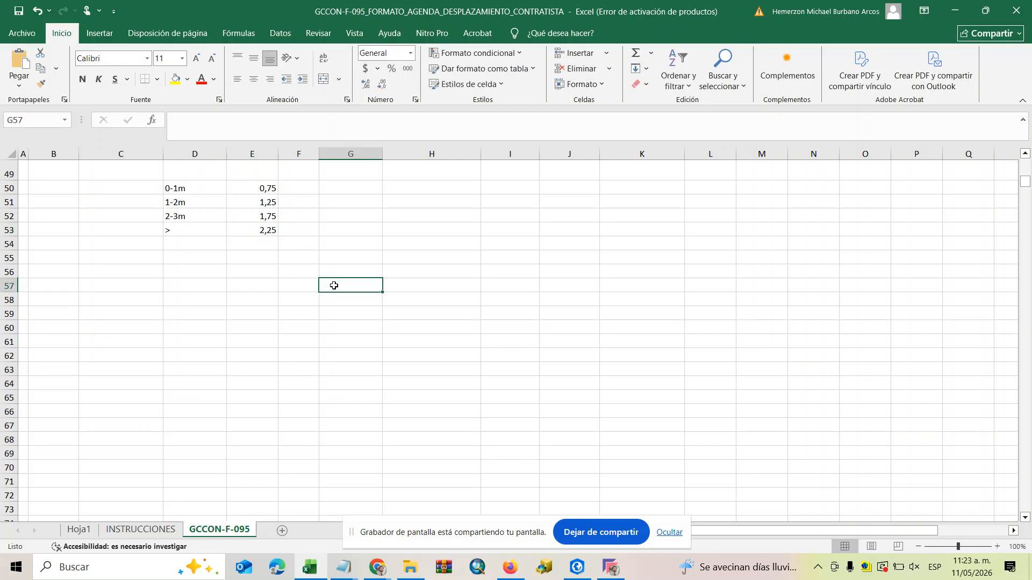
Enter the heading Volumen in cell C49, above and beside the range labels.
click(135, 171)
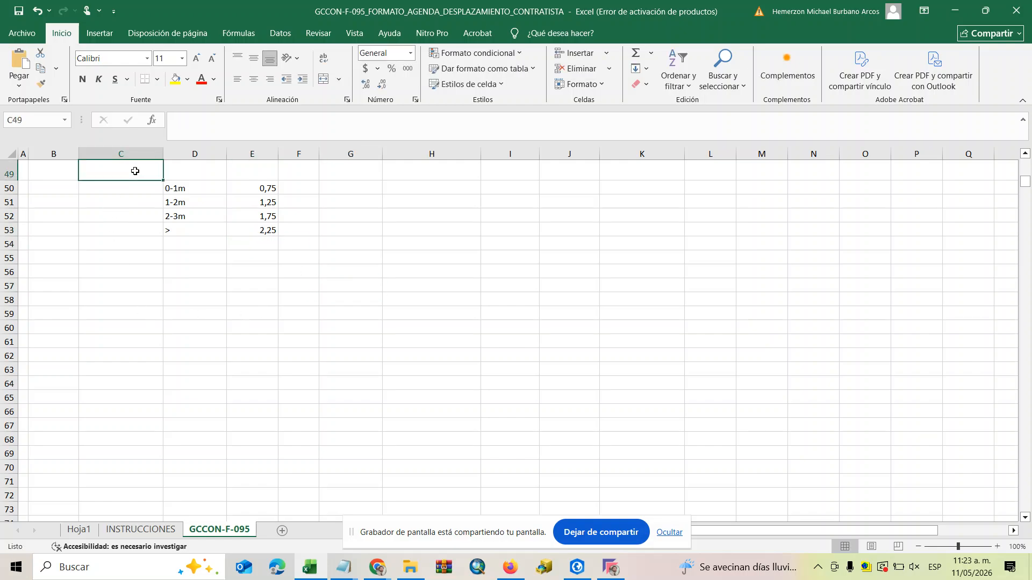
text(Volumen)
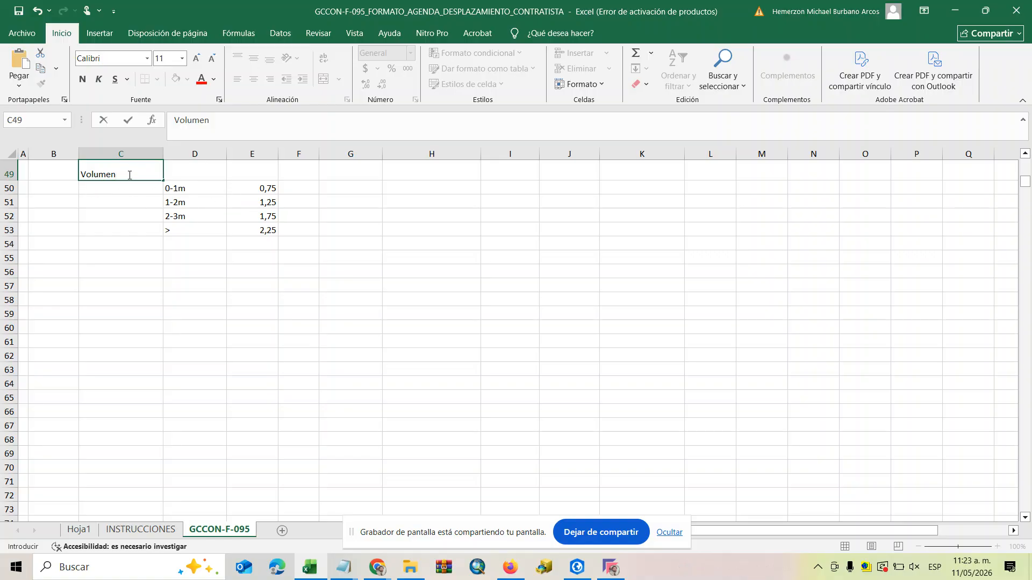
click(345, 175)
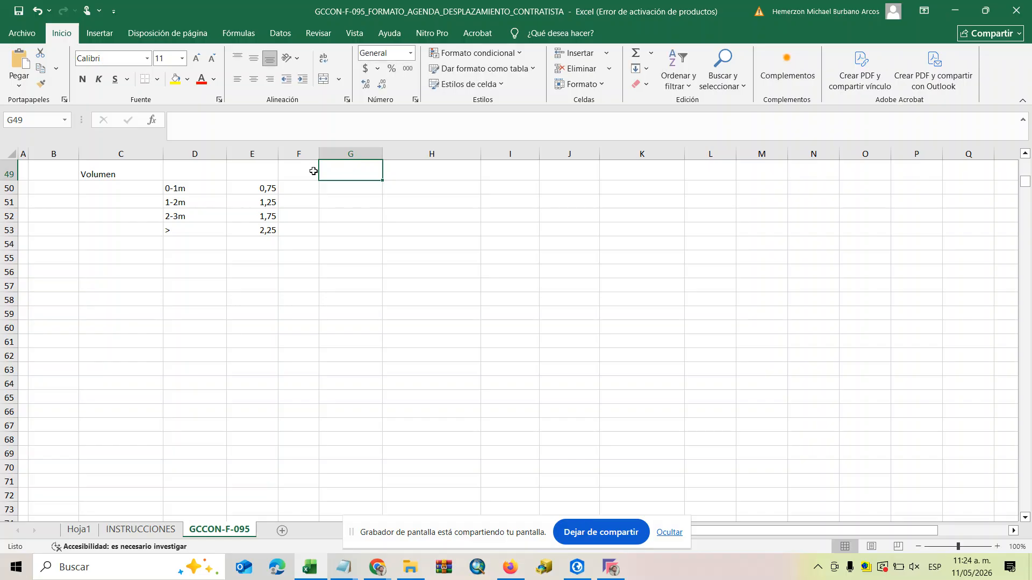
Widen column F and enter the heading Volumen de compactacion in cell F49.
drag(319, 153, 438, 154)
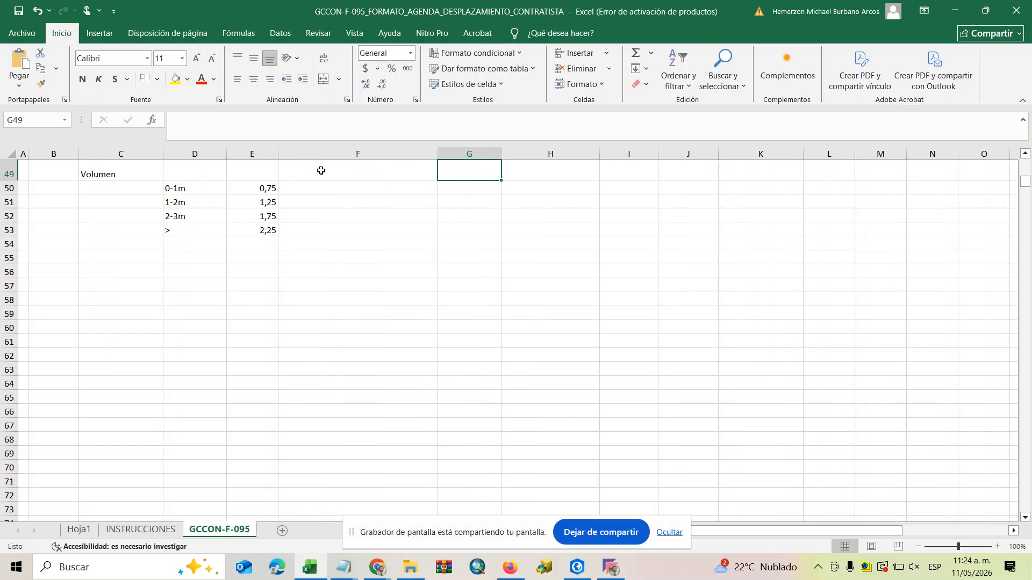
double_click(321, 171)
text(V)
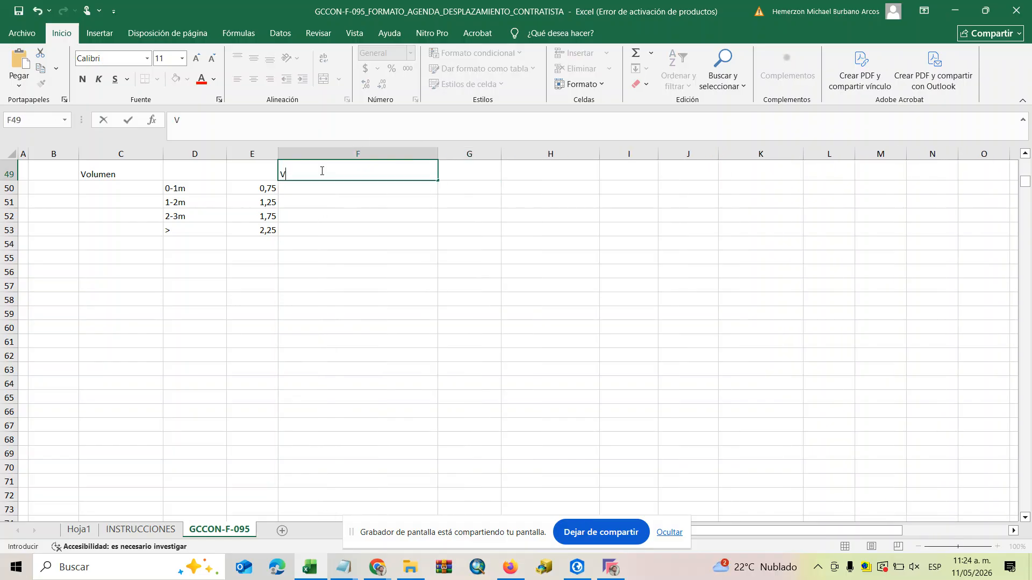
text(olumen de compa)
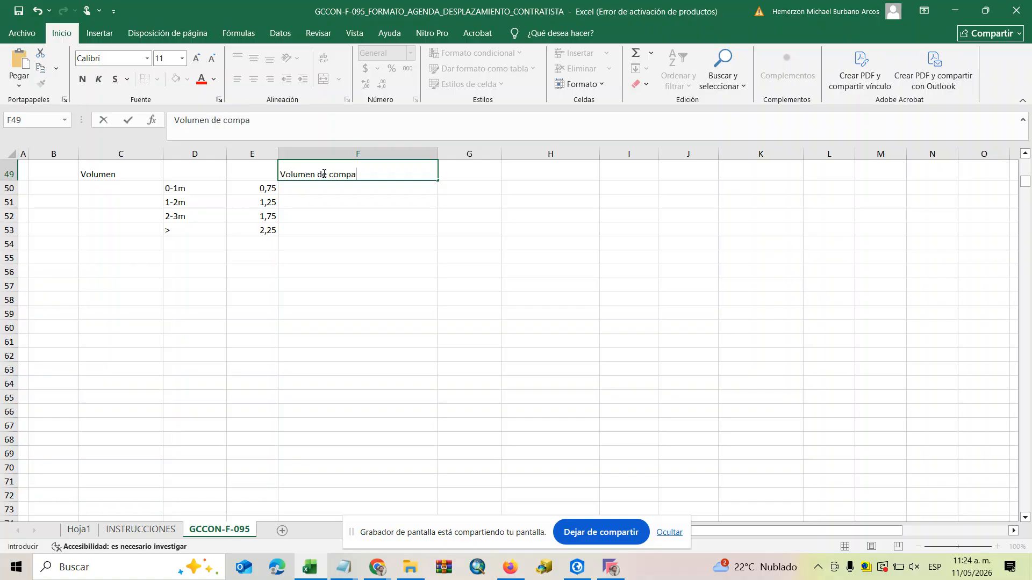
text(ctacion)
click(491, 256)
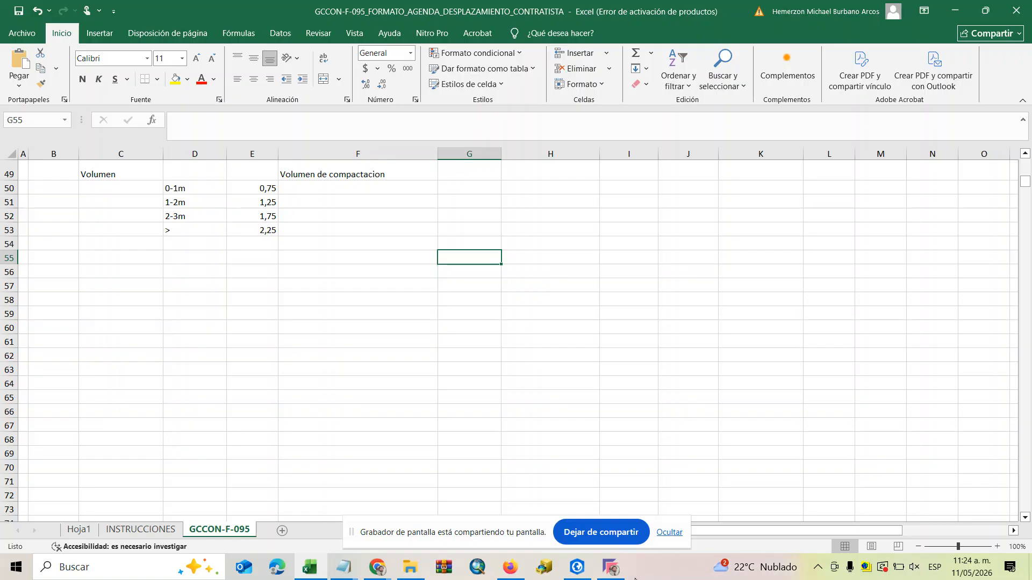
Switch to ArcGIS Pro and examine the tin3 layer's properties, especially the Z range among its source details.
click(575, 567)
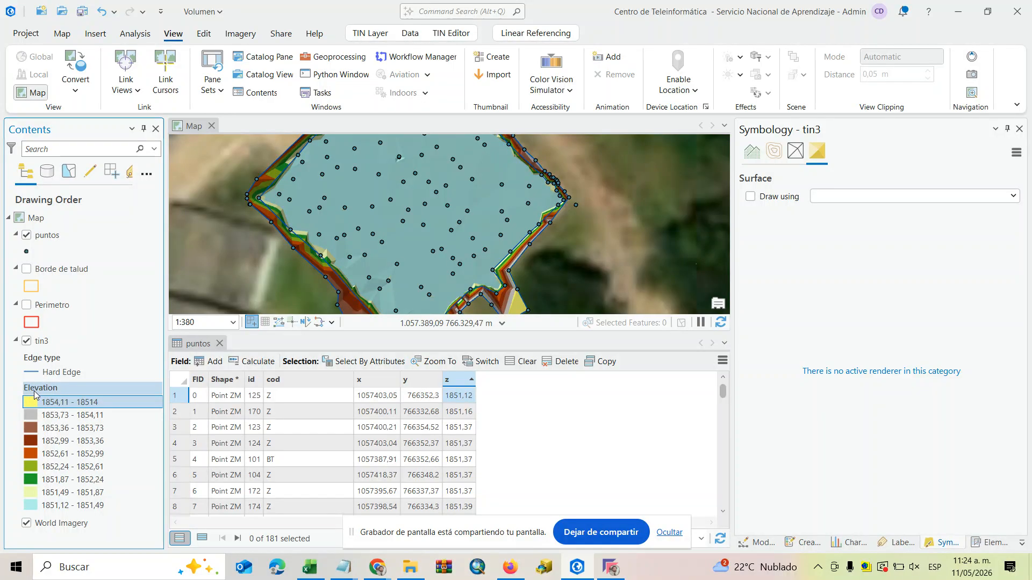
right_click(57, 389)
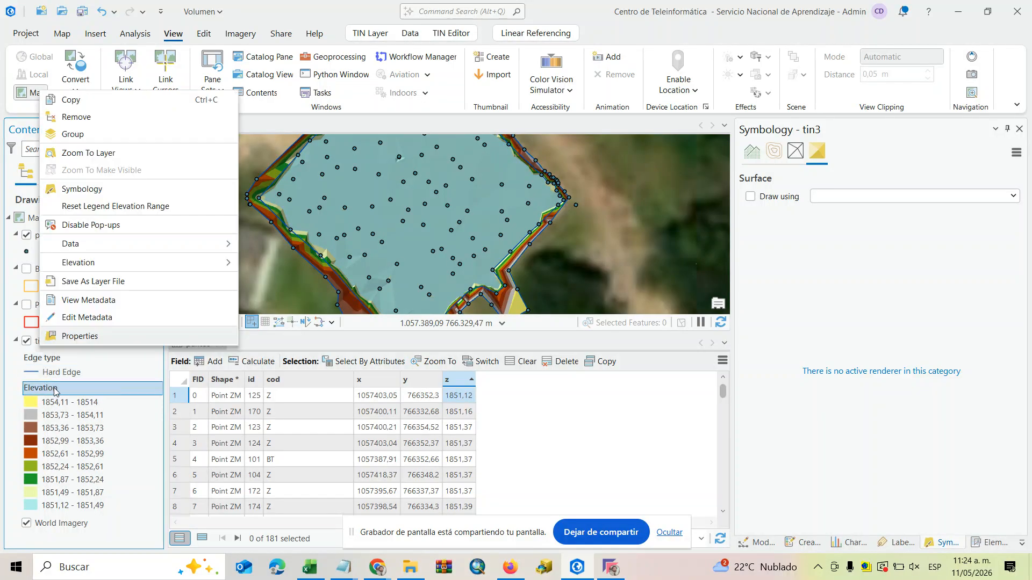
click(95, 337)
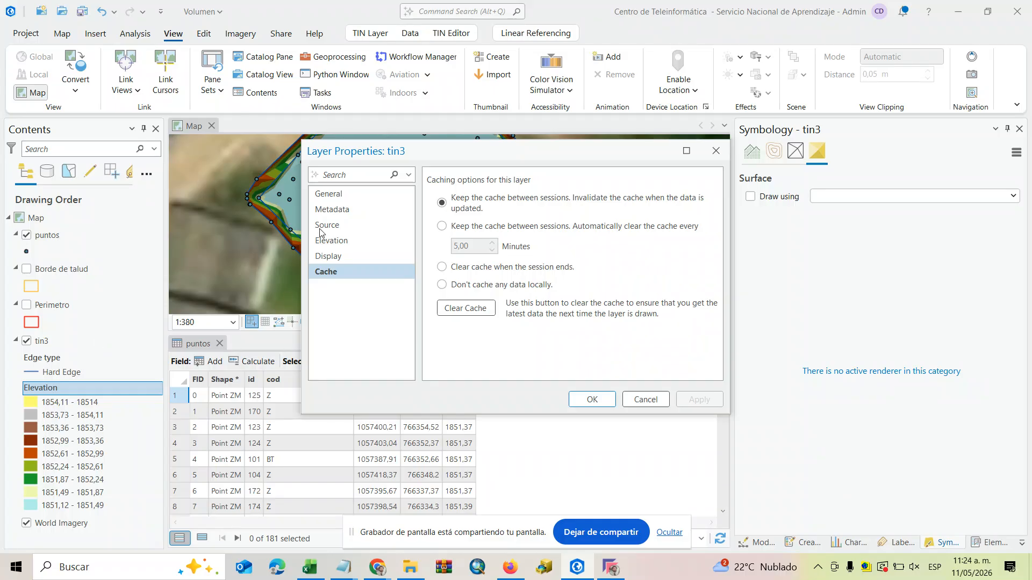
click(344, 195)
scroll(570, 236, down, 1)
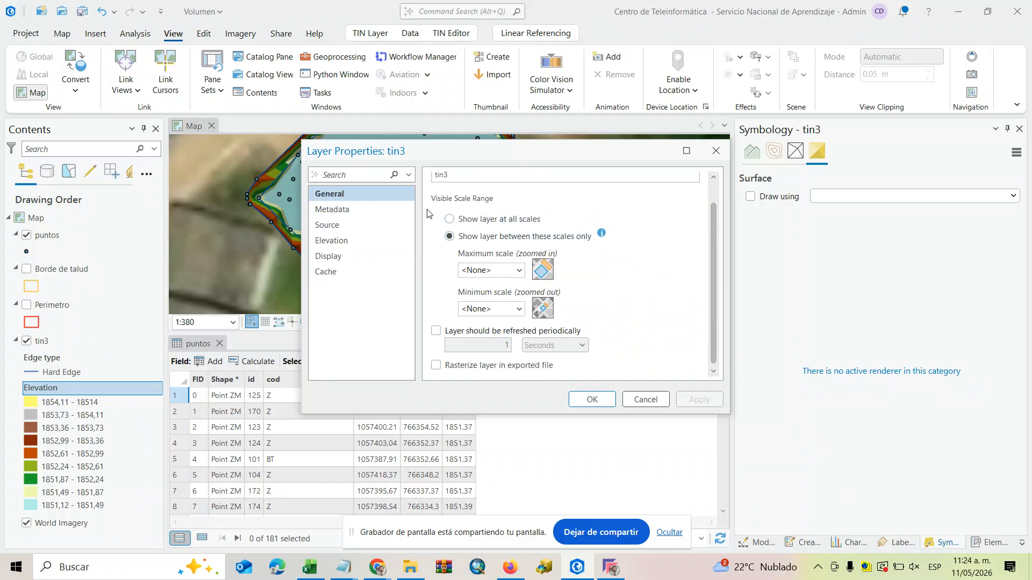
click(369, 210)
click(334, 225)
click(333, 240)
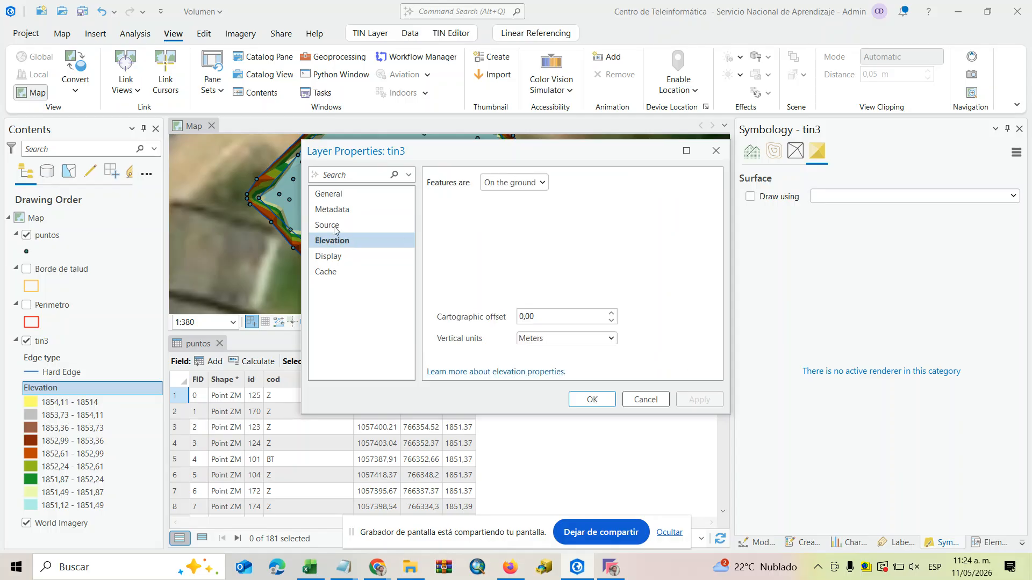
click(337, 215)
click(334, 225)
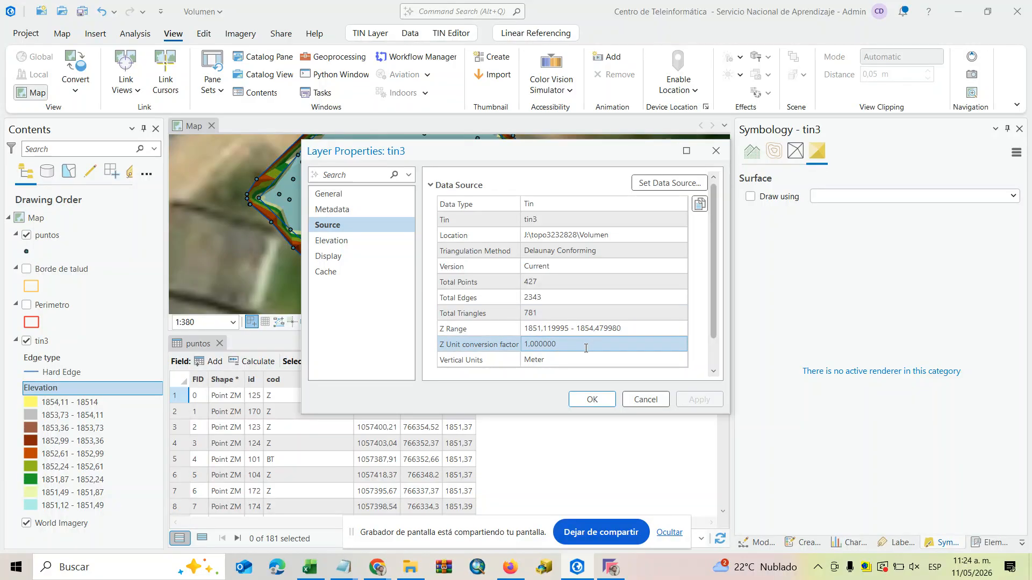
Switch back to Excel, enter the label Altura in cell C56 and the value 1854,47 in D56.
click(317, 566)
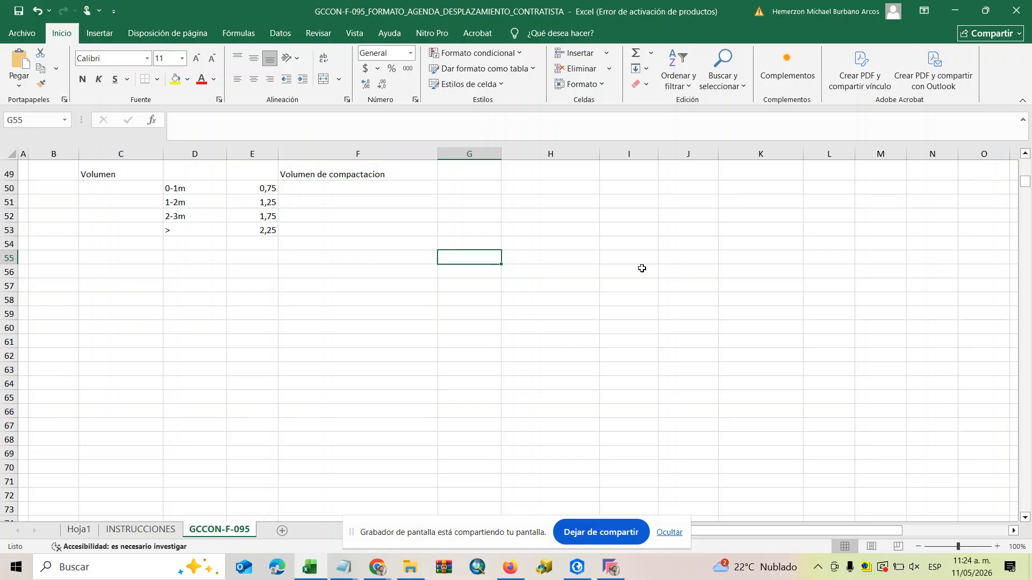
click(120, 271)
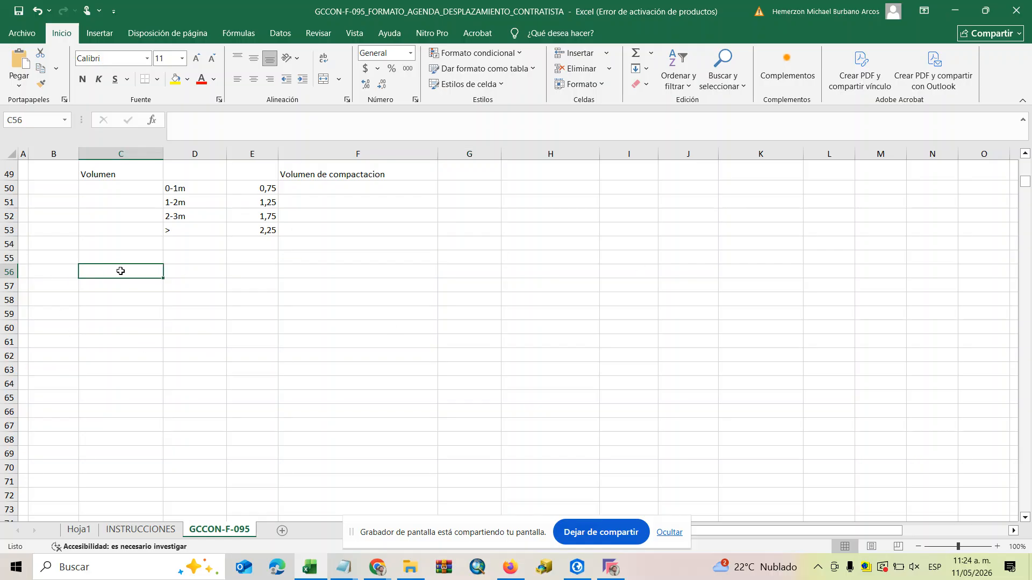
text(Altura)
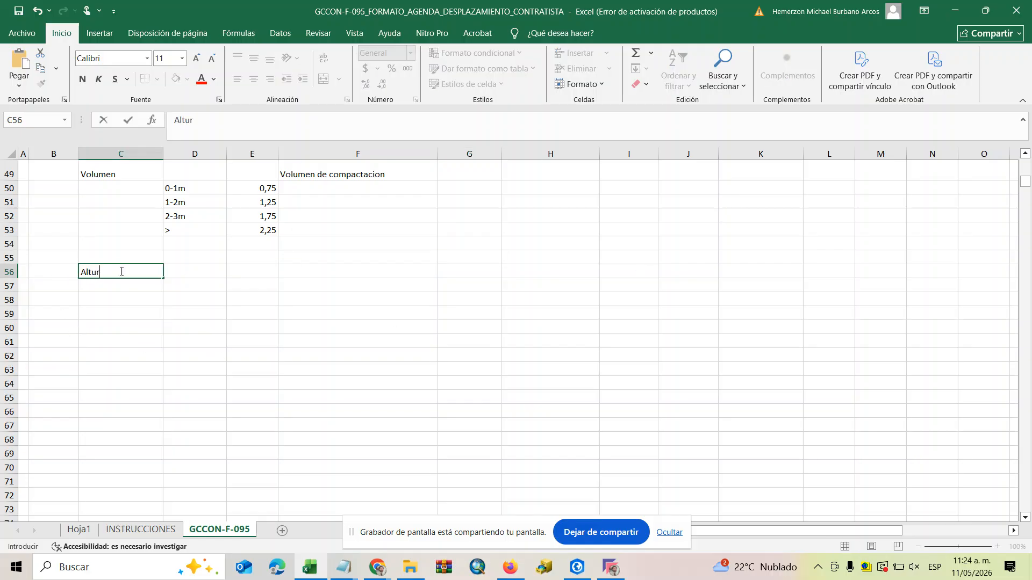
click(171, 274)
text(1854,)
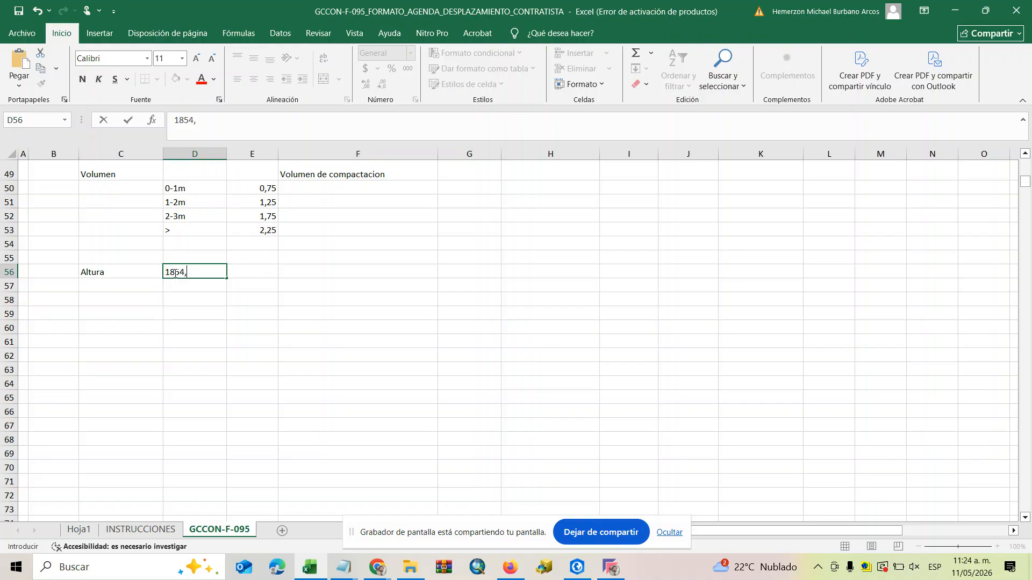
text(47)
click(252, 326)
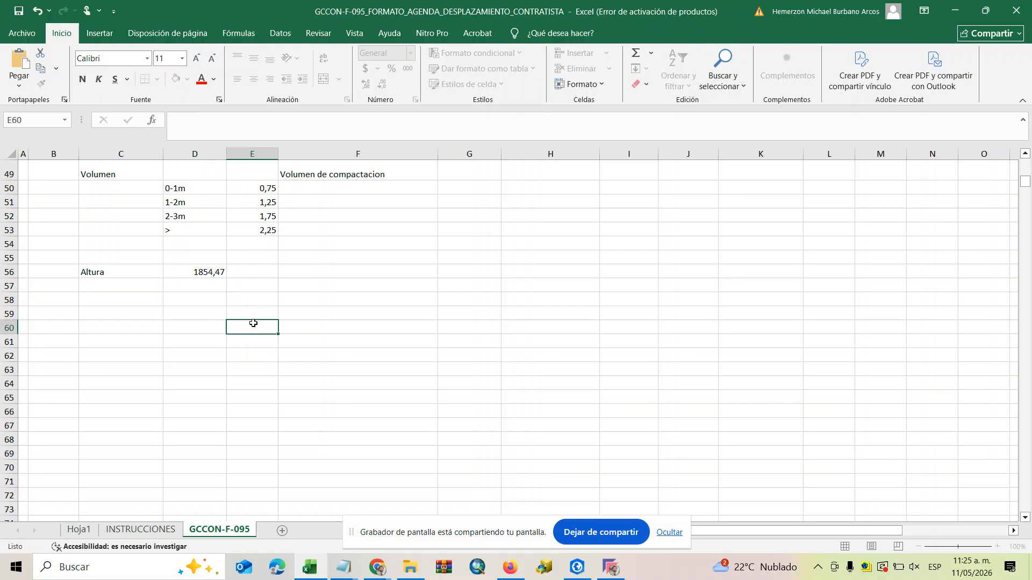
Recheck tin3's Z range in ArcGIS Pro and correct the Altura value in Excel cell D56 to 1854,48.
click(612, 570)
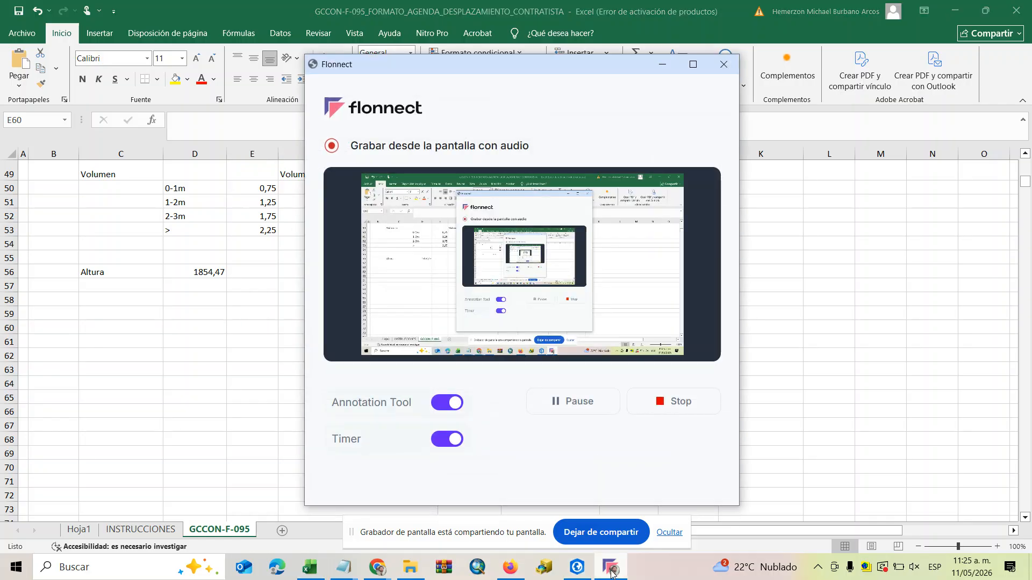
click(586, 573)
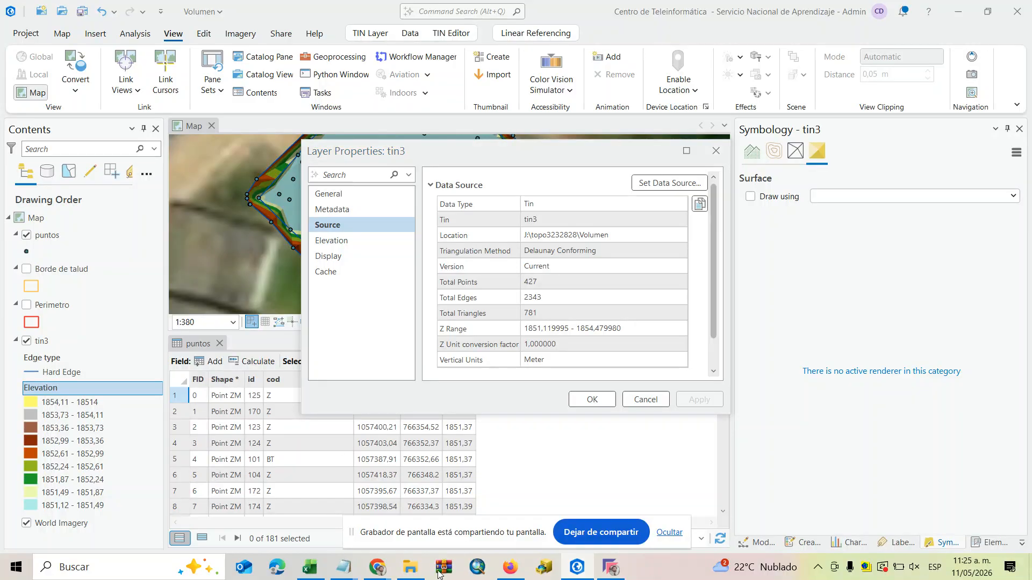
click(308, 569)
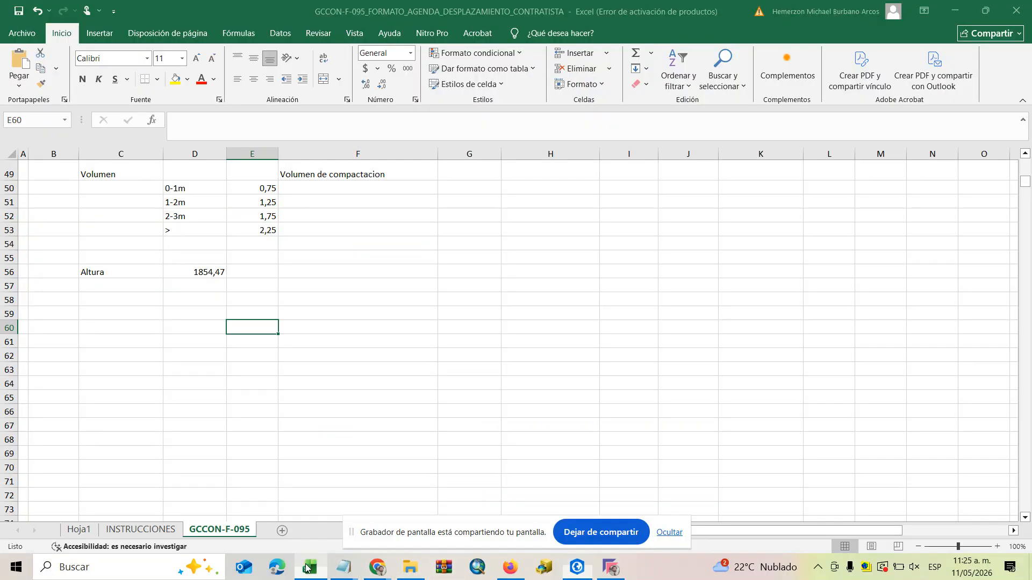
double_click(223, 272)
drag(225, 272, 220, 272)
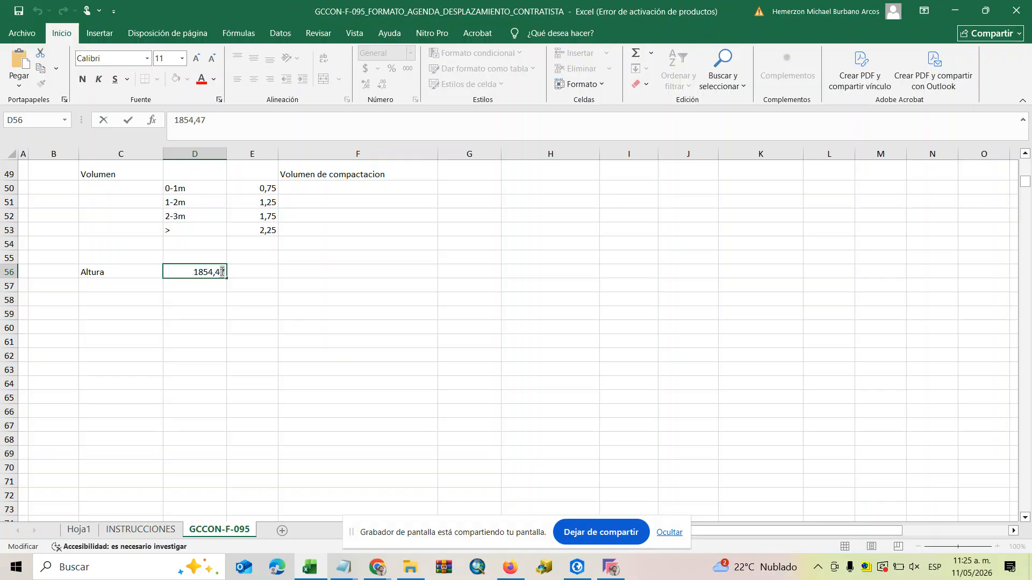
text(8)
click(383, 360)
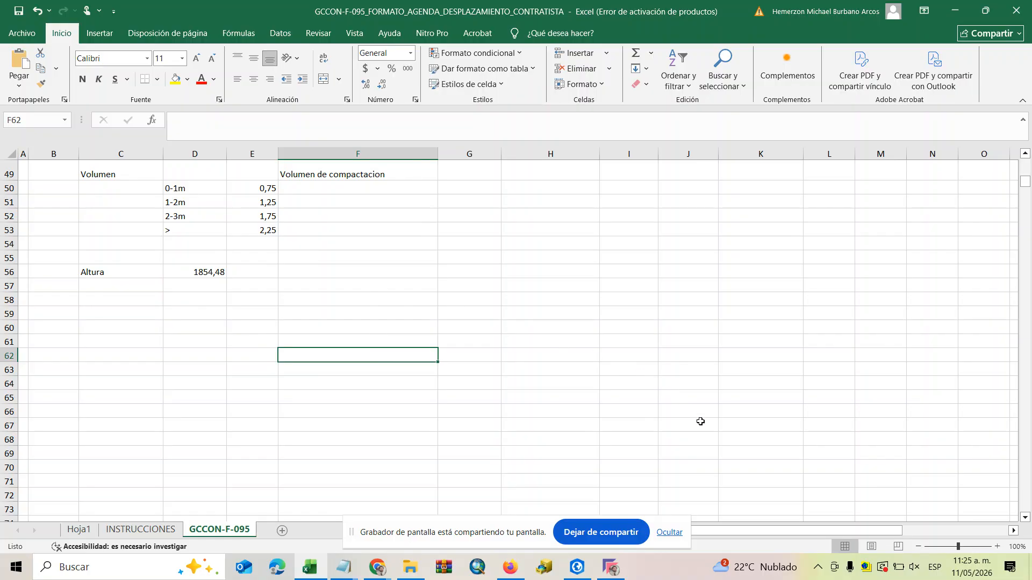
mouse_move(605, 568)
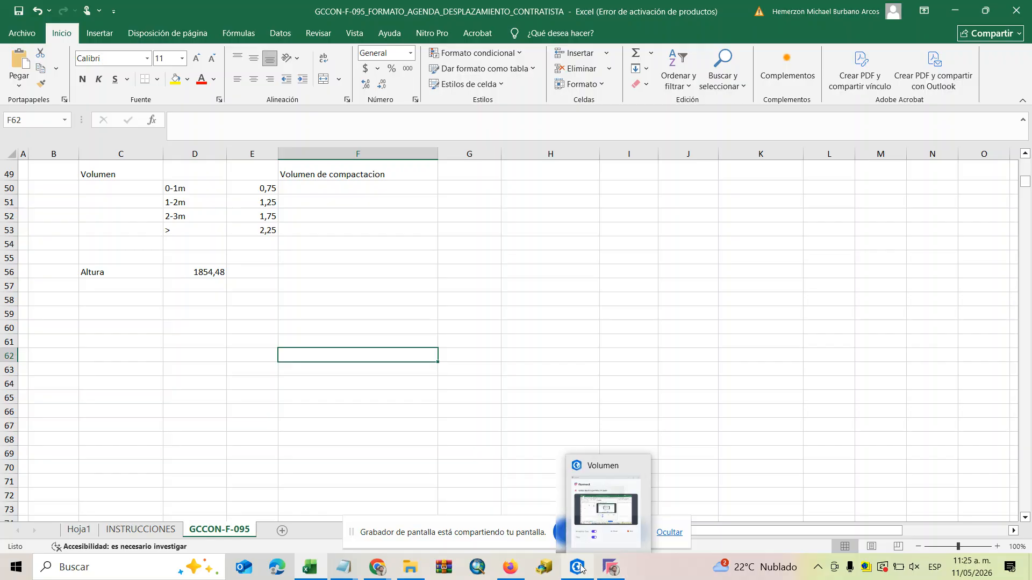
click(577, 567)
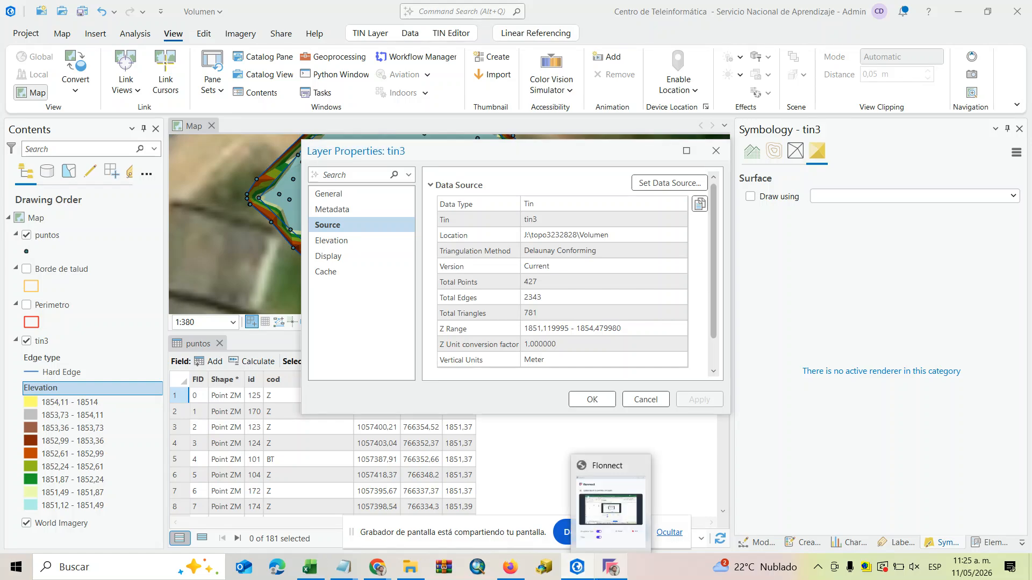
click(310, 565)
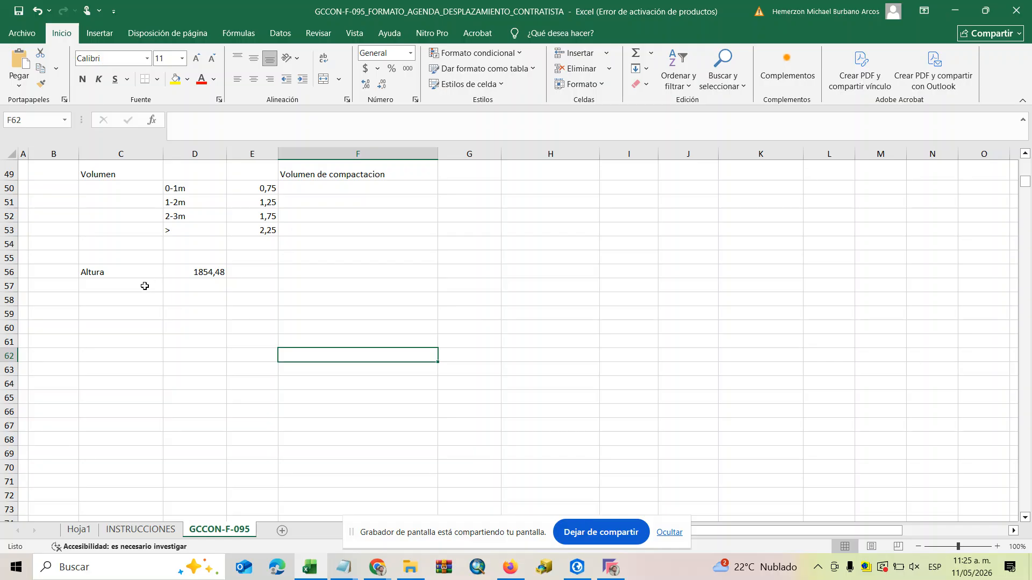
Enter the label Volumen total in cell C57, directly beneath Altura.
click(122, 285)
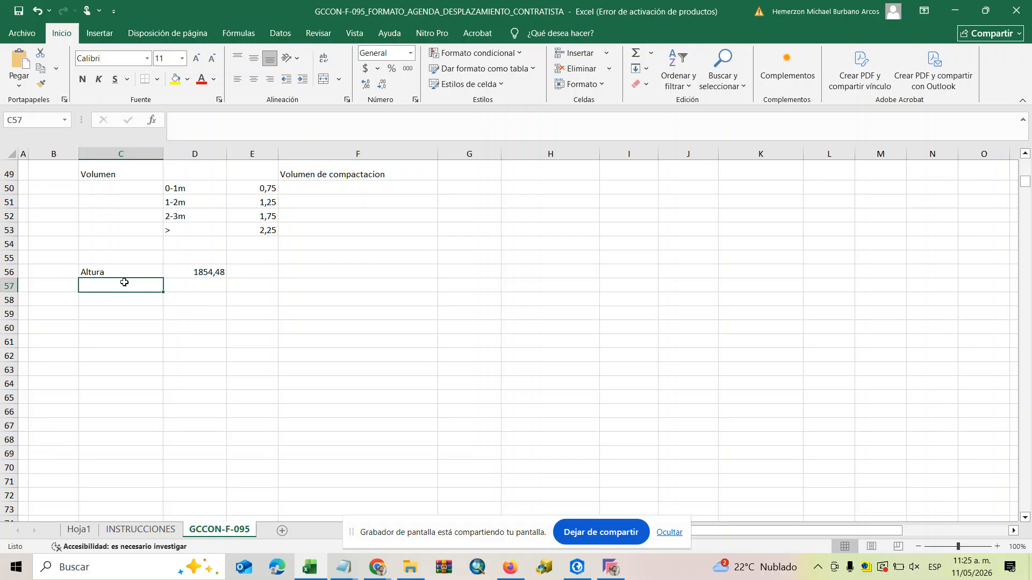
text(Volum)
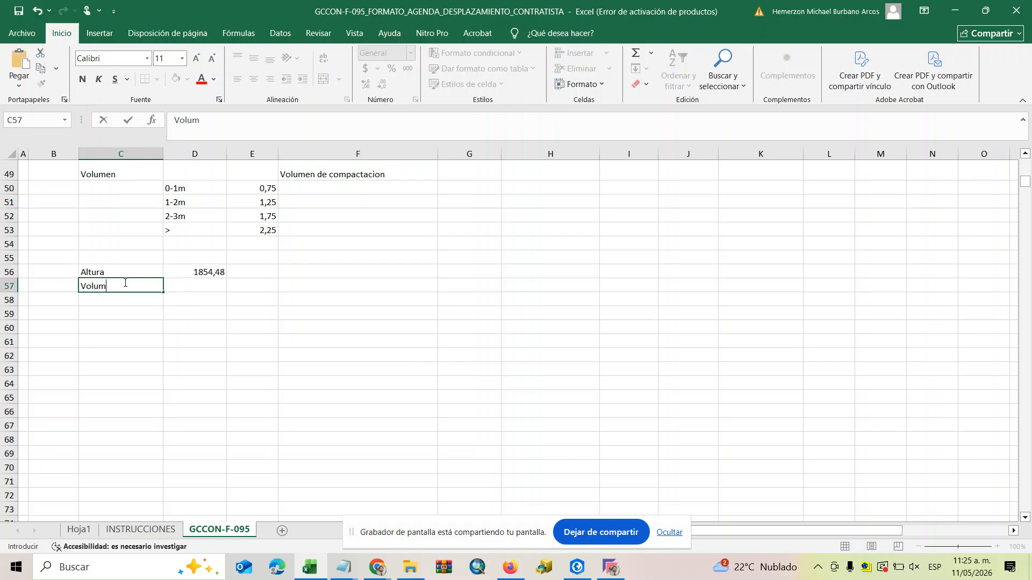
text(en total)
click(252, 341)
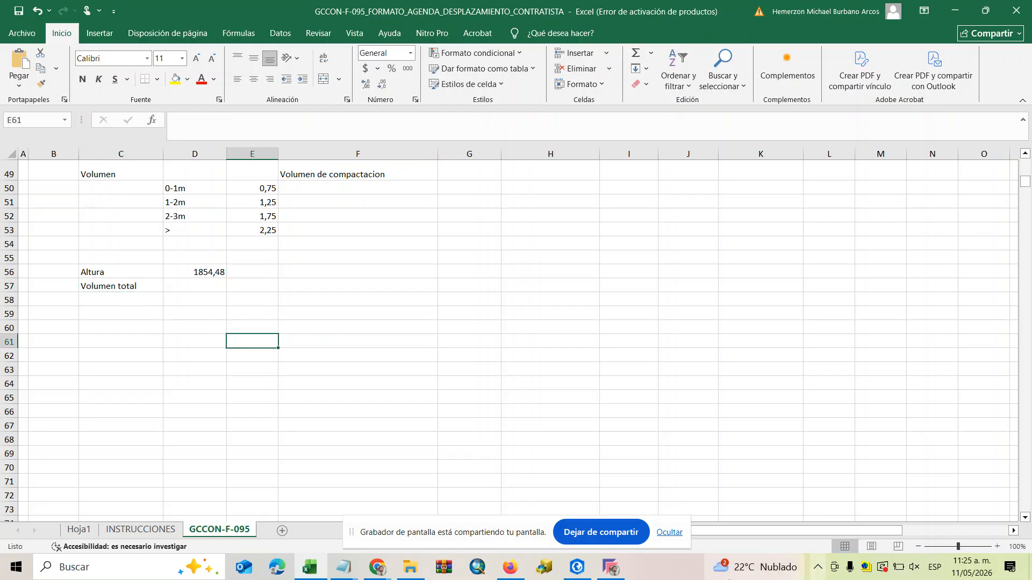
Switch to ArcGIS Pro, close the tin3 layer properties, and open the Surface Volume tool with tin3 as input surface.
click(576, 567)
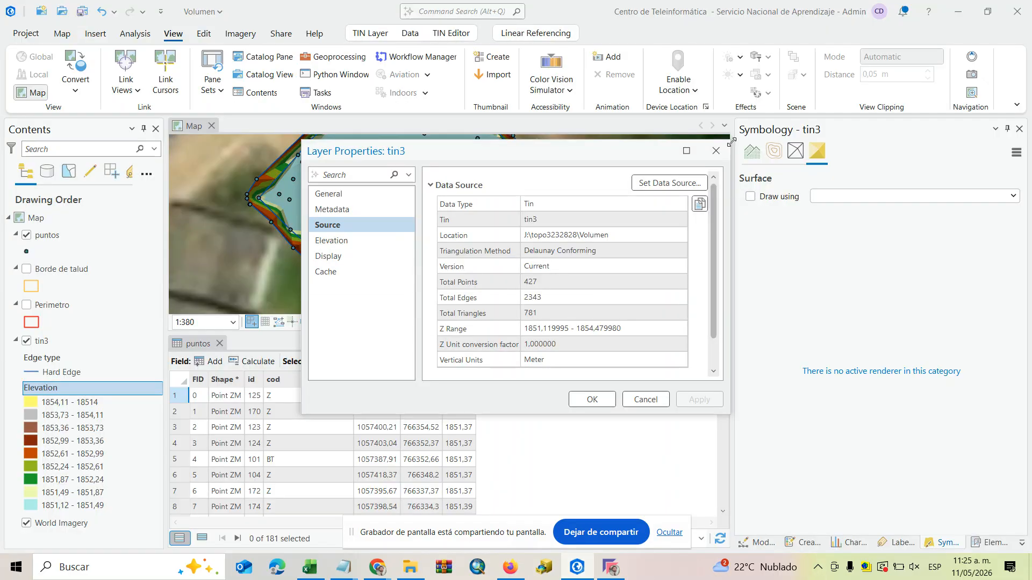
click(715, 150)
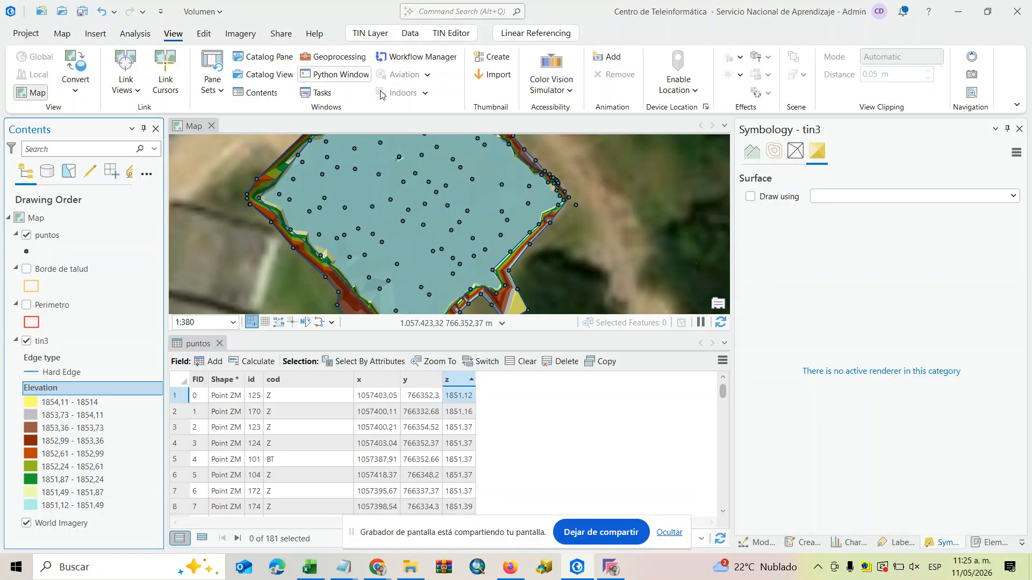
click(342, 57)
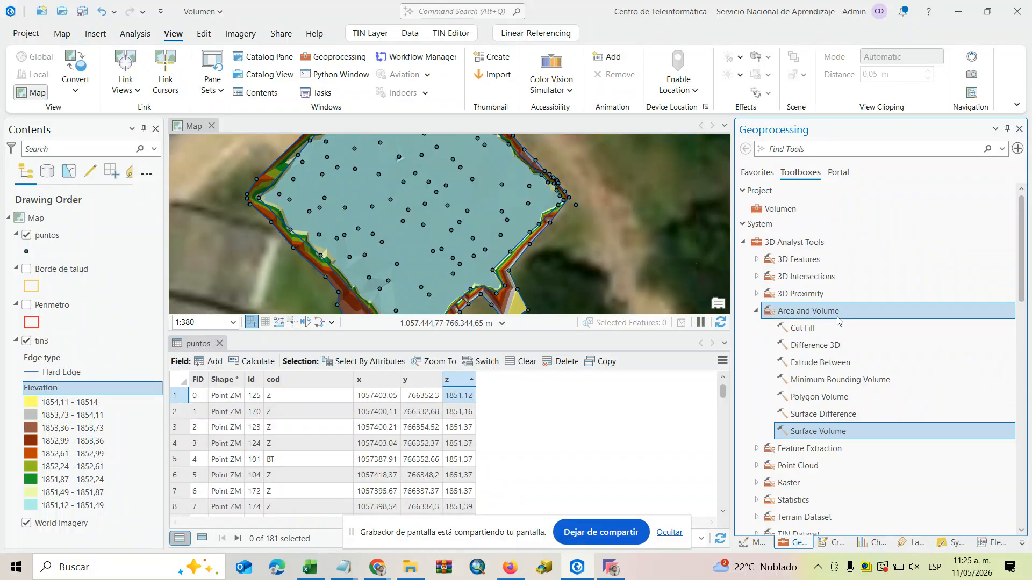
double_click(846, 431)
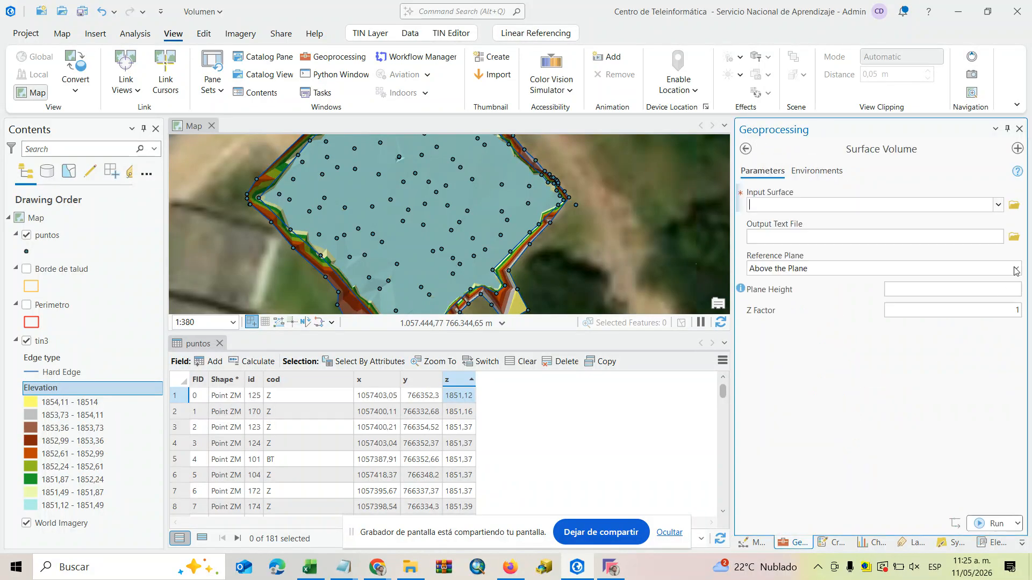
click(998, 204)
click(776, 223)
Set the Surface Volume output text file to VolumenT in the Volumen folder of topo3232828.
click(1015, 239)
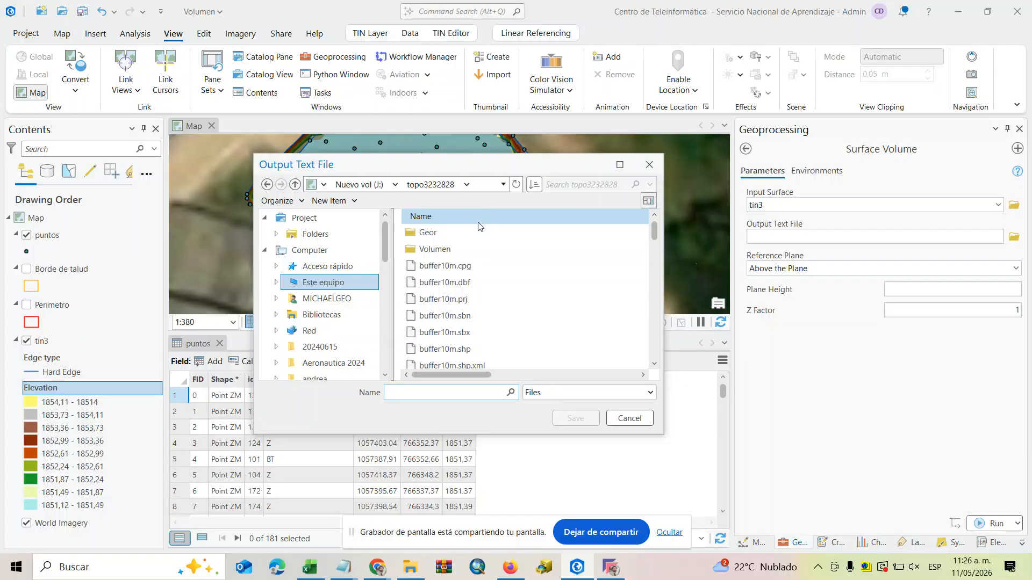
double_click(449, 250)
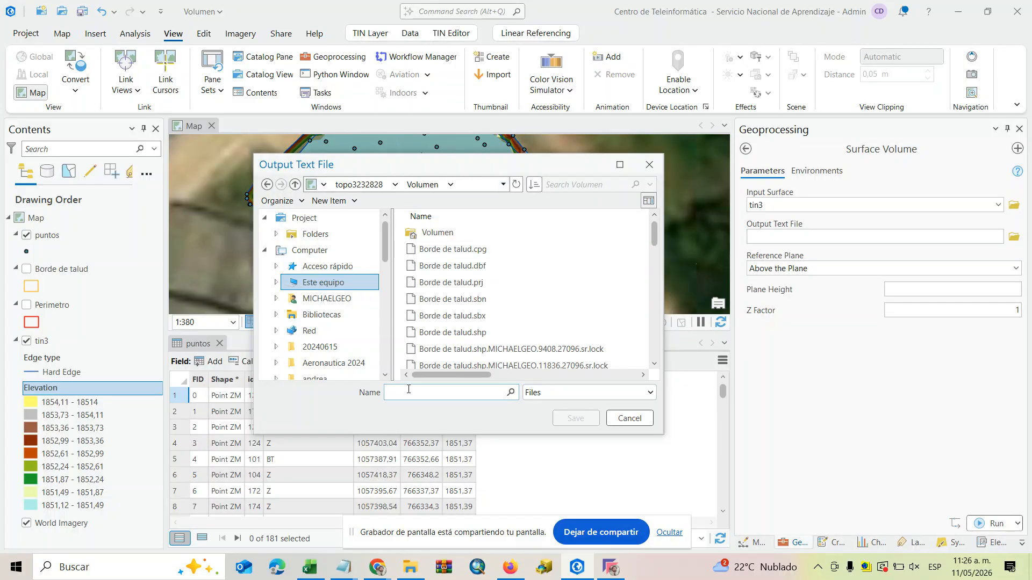
text(Volumen)
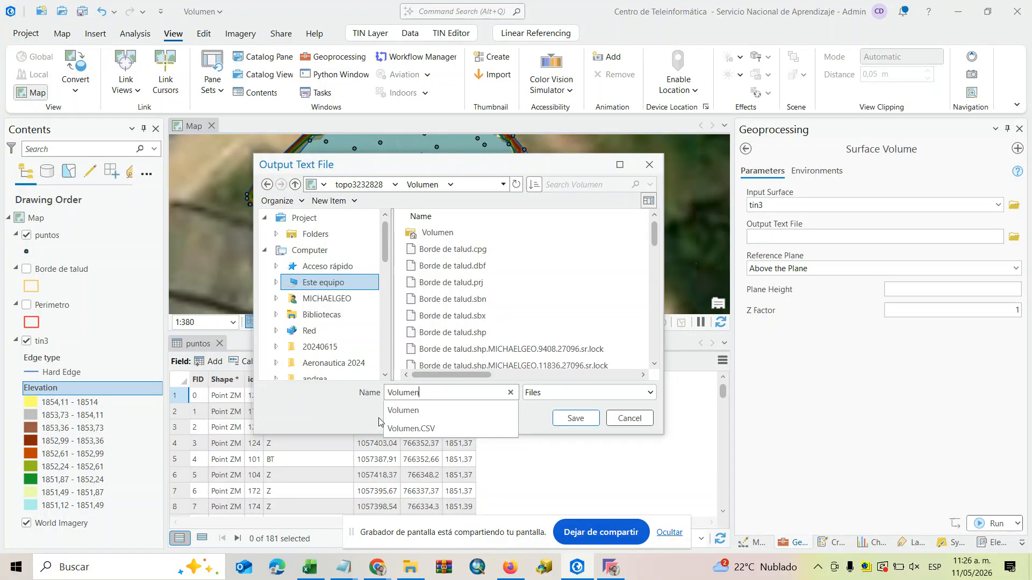
text(t)
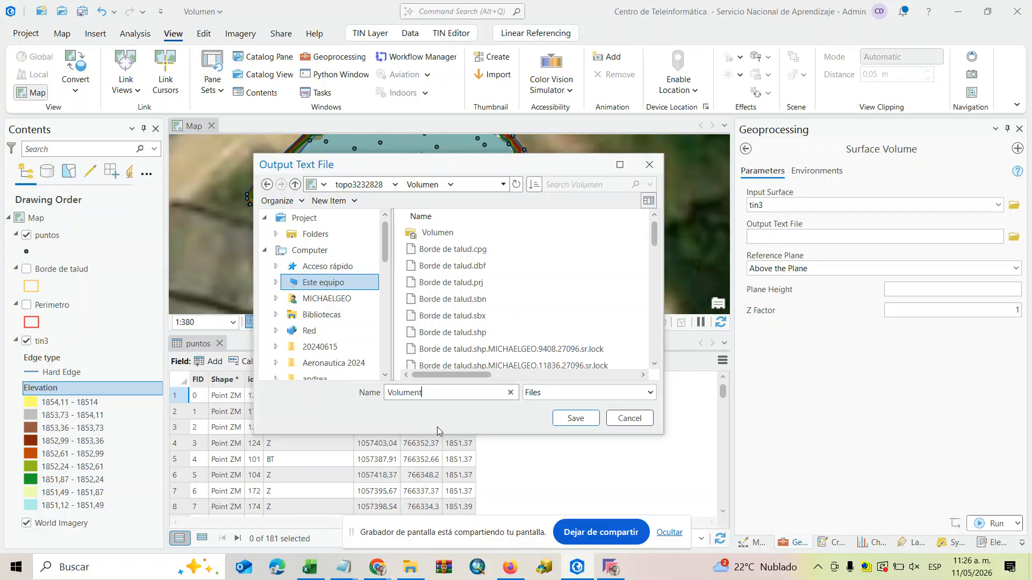
key(BackSpace)
text(T)
click(575, 419)
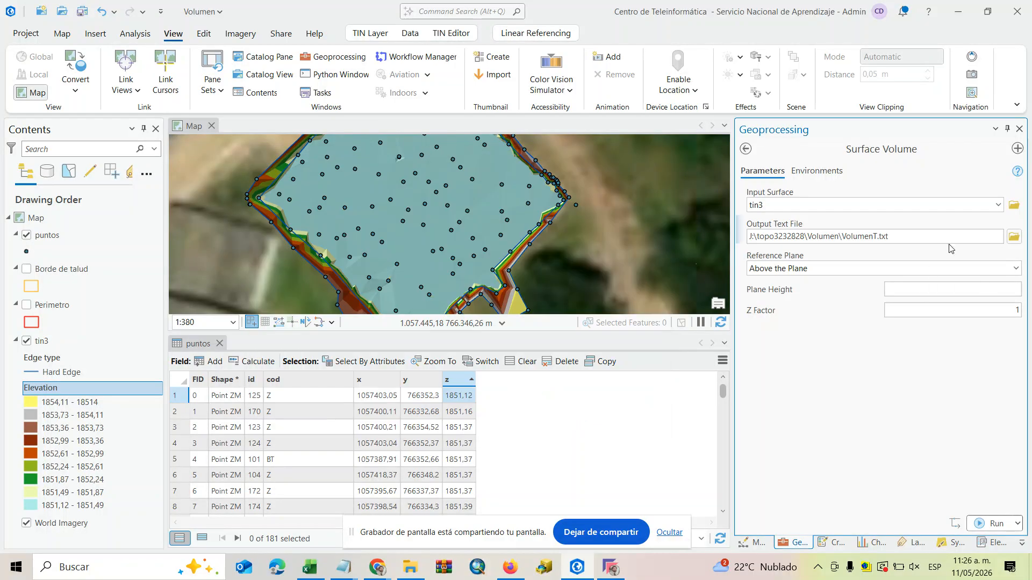
Set the Plane Height to 1854,48, checking it against the Altura value in the Excel worksheet.
click(1021, 269)
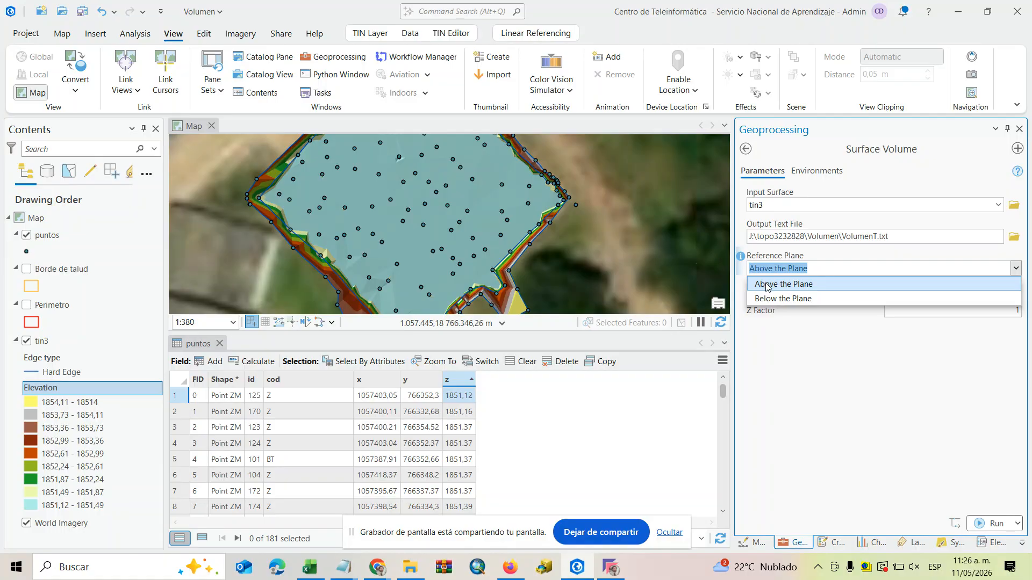
click(309, 568)
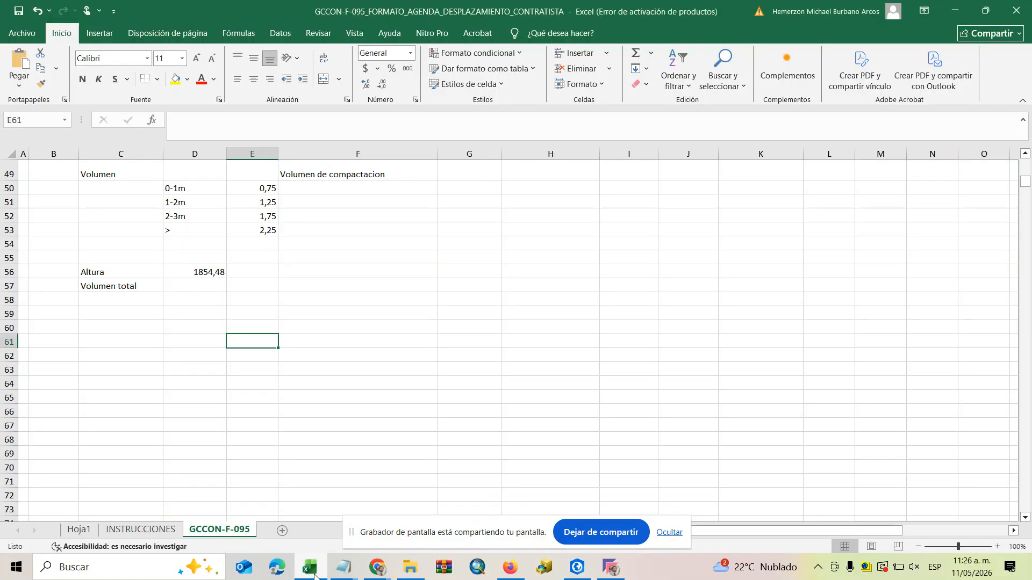
click(315, 574)
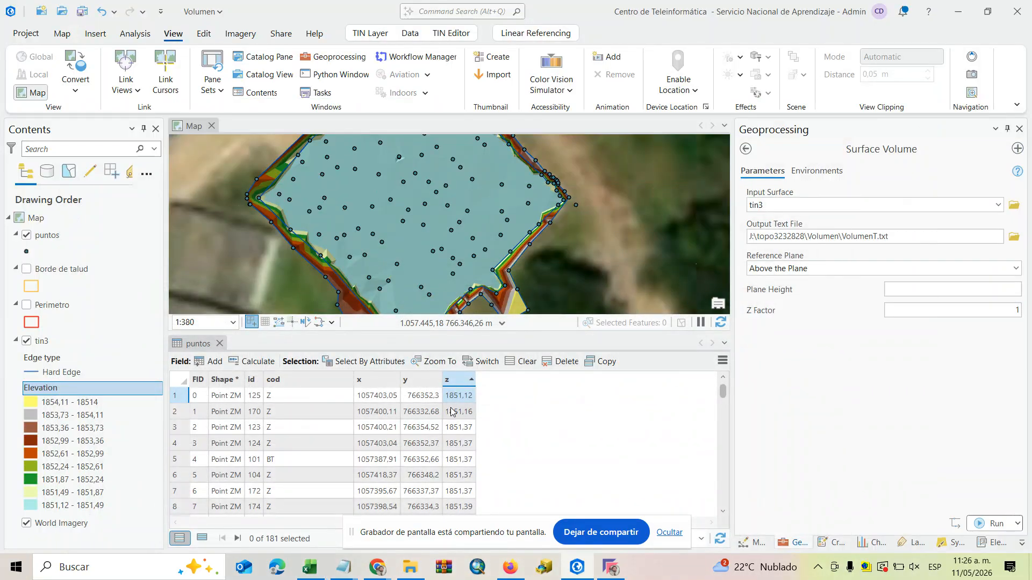
click(970, 289)
text(18)
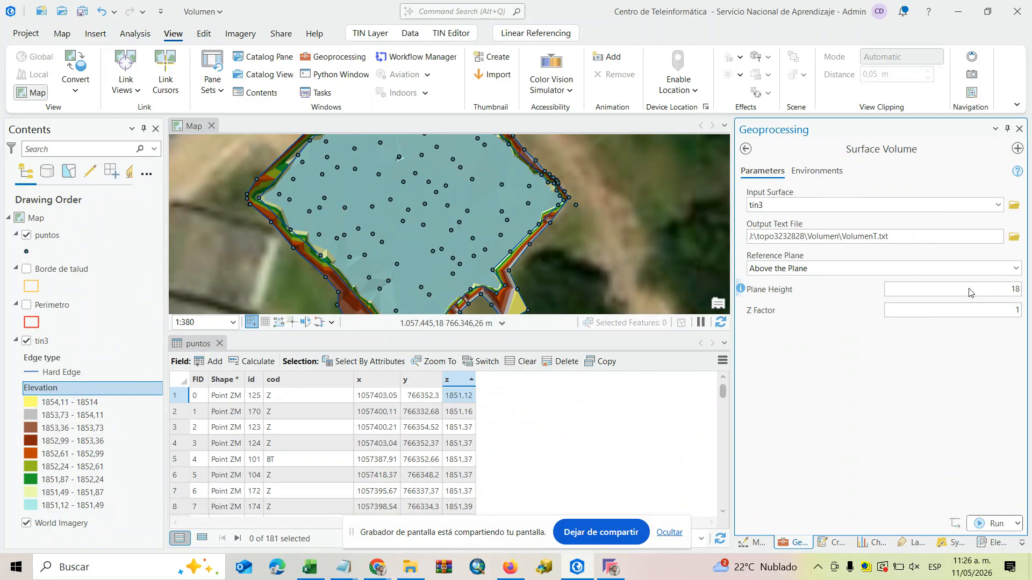
text(54,48)
click(311, 568)
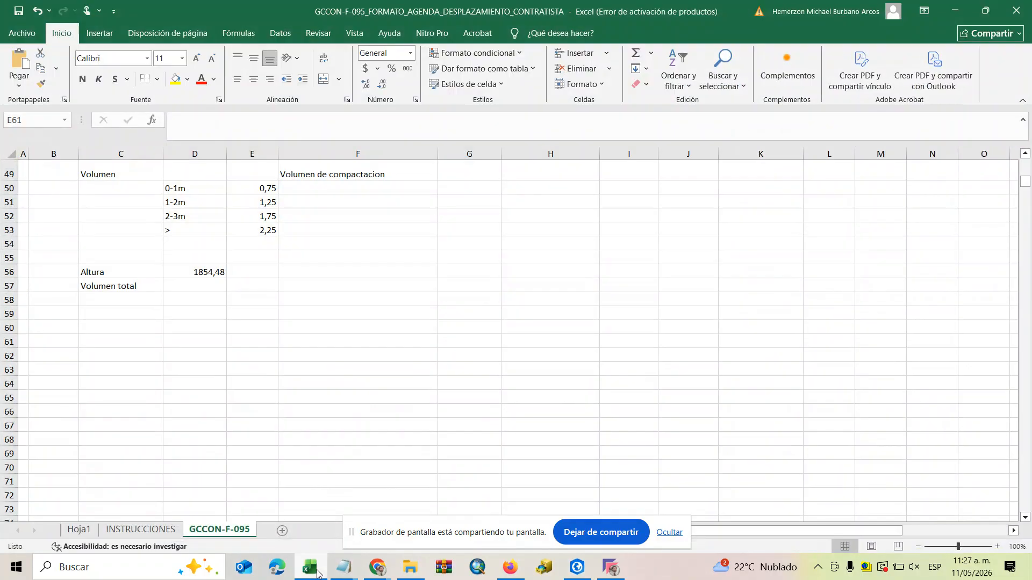
click(317, 573)
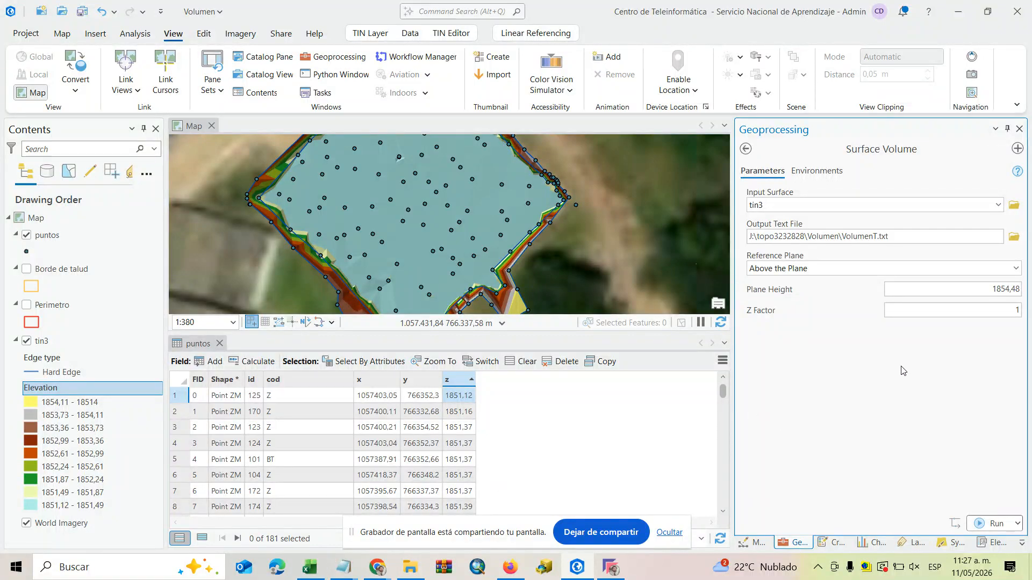
Set the reference plane to Below the Plane, run Surface Volume, and open the resulting VolumenT.txt file.
click(1015, 268)
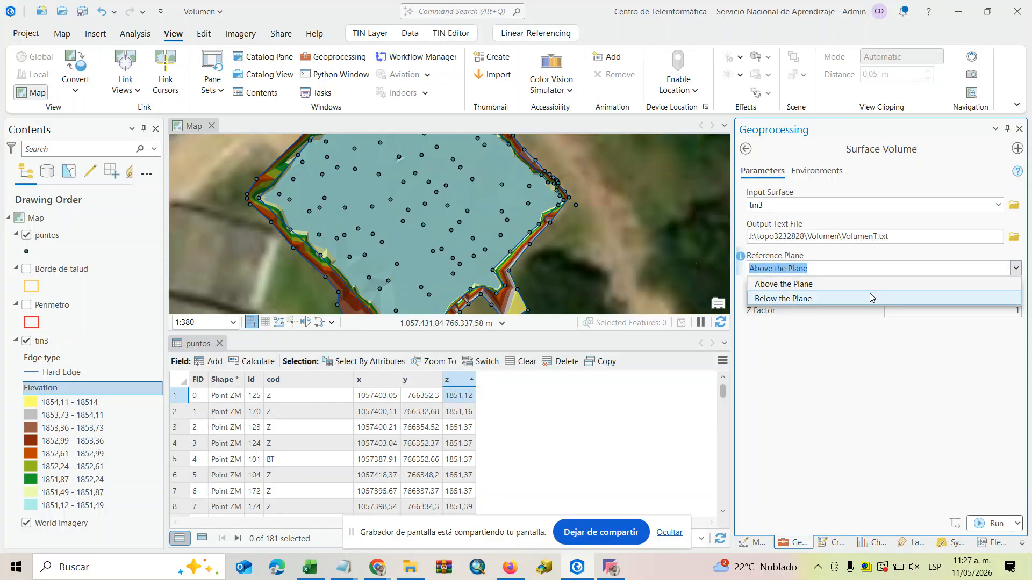
click(811, 300)
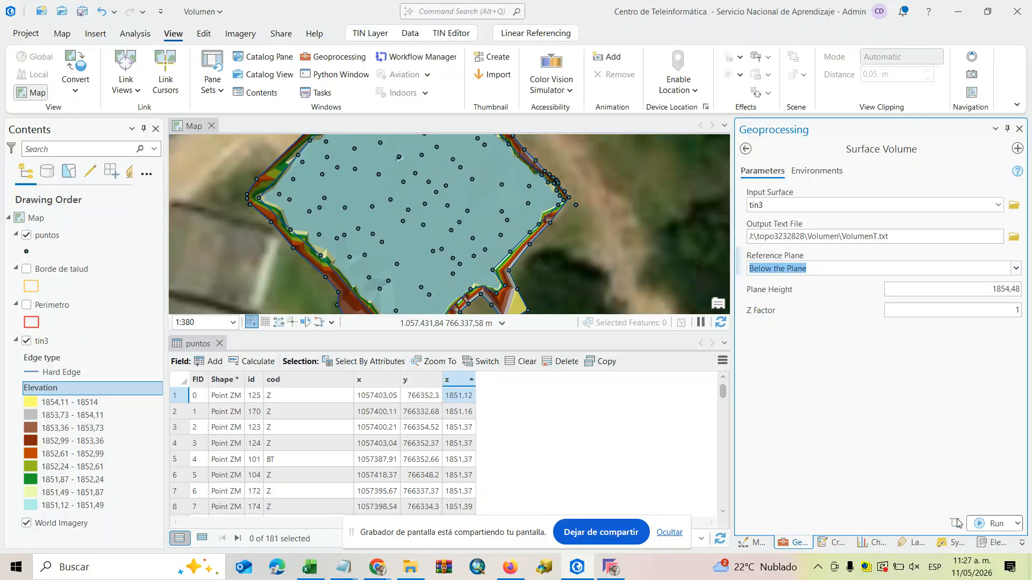
click(989, 524)
mouse_move(991, 525)
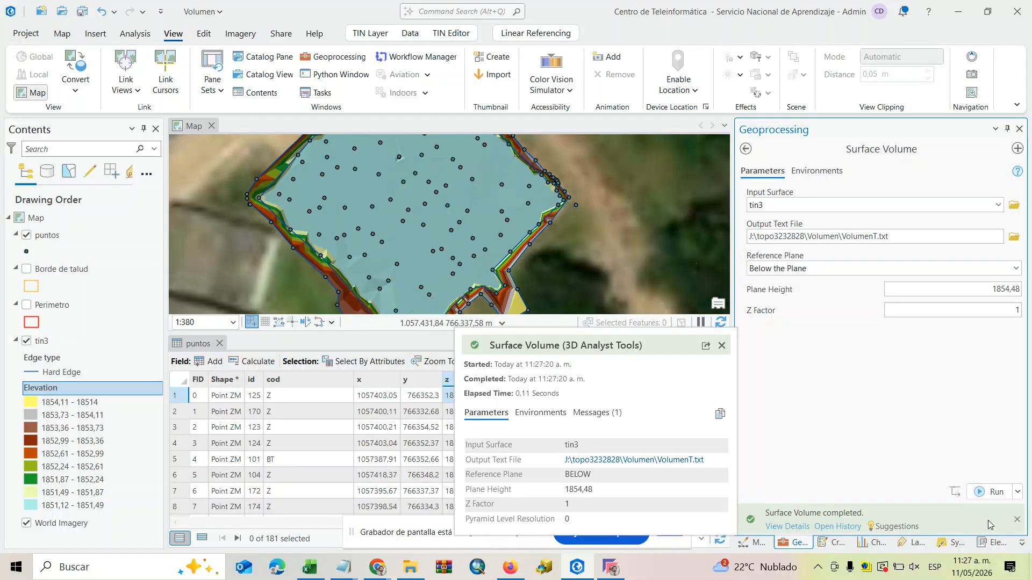
click(635, 461)
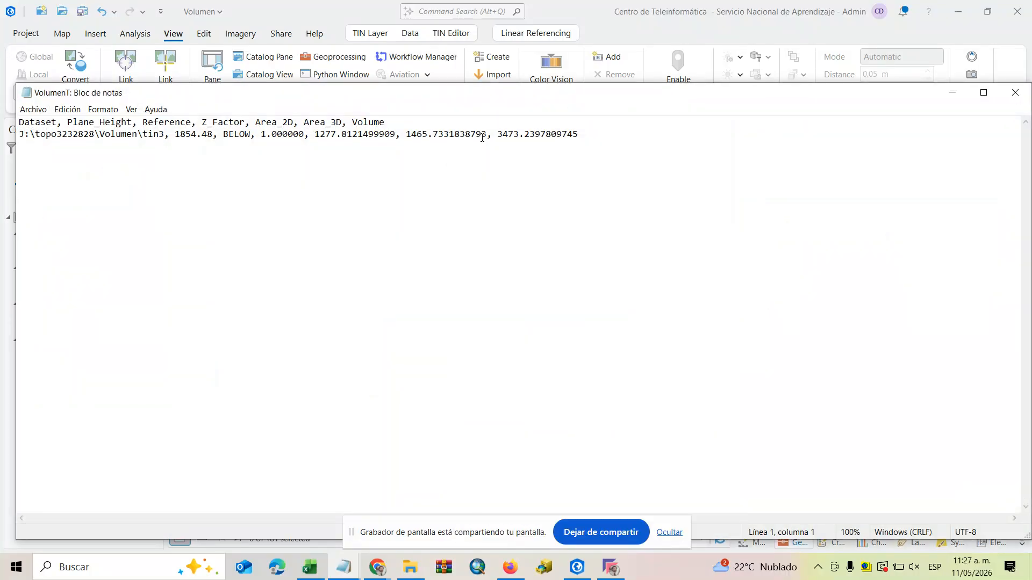
Copy the volume 3473.23 from VolumenT.txt, switch to Excel, and paste it into cell D57 beside Volumen total.
drag(498, 133, 537, 139)
right_click(523, 136)
click(579, 172)
click(306, 562)
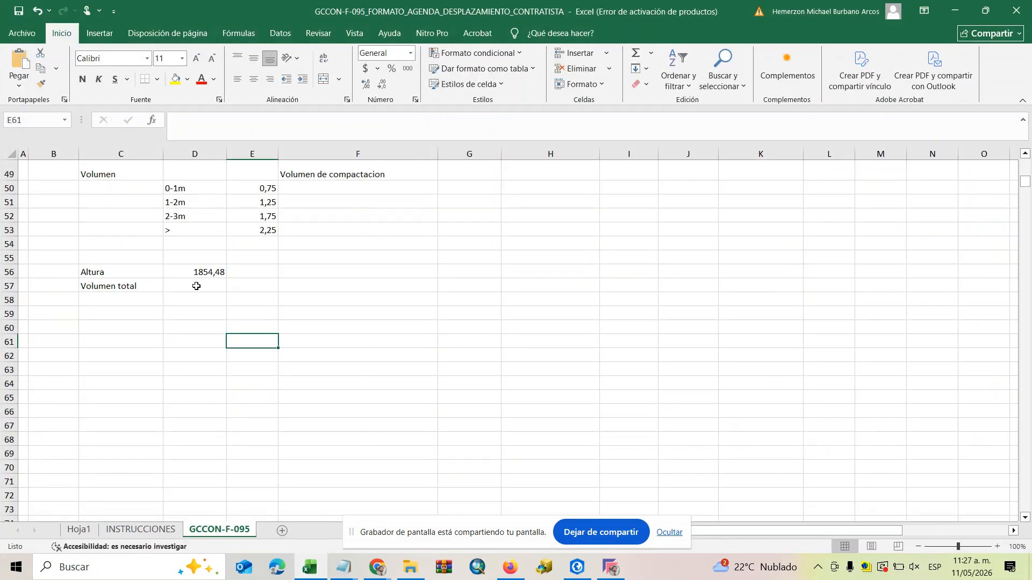
click(197, 282)
key(ctrl+v)
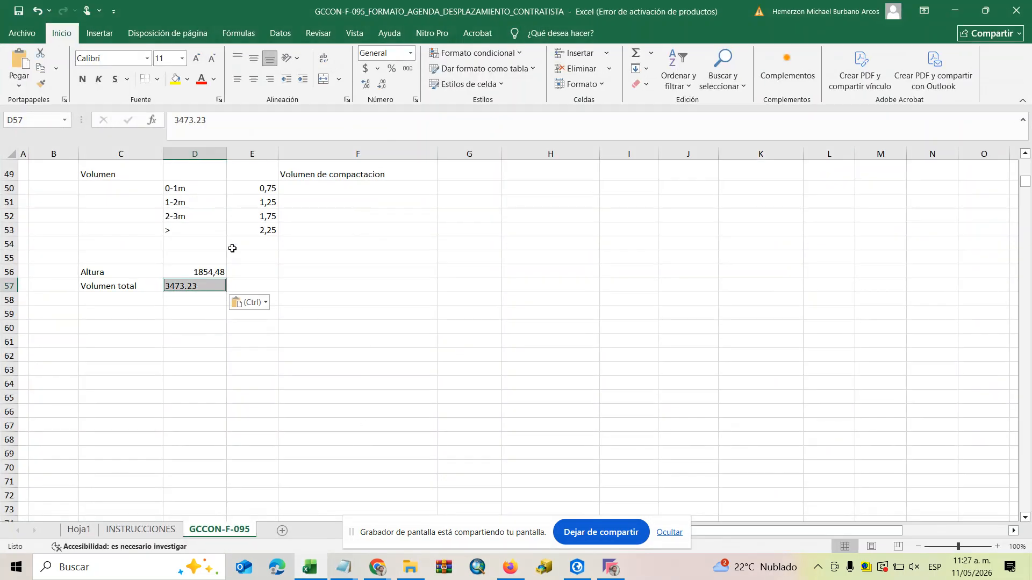
Correct the Volumen total in cell D57 to 3473,24, using a decimal comma.
double_click(203, 286)
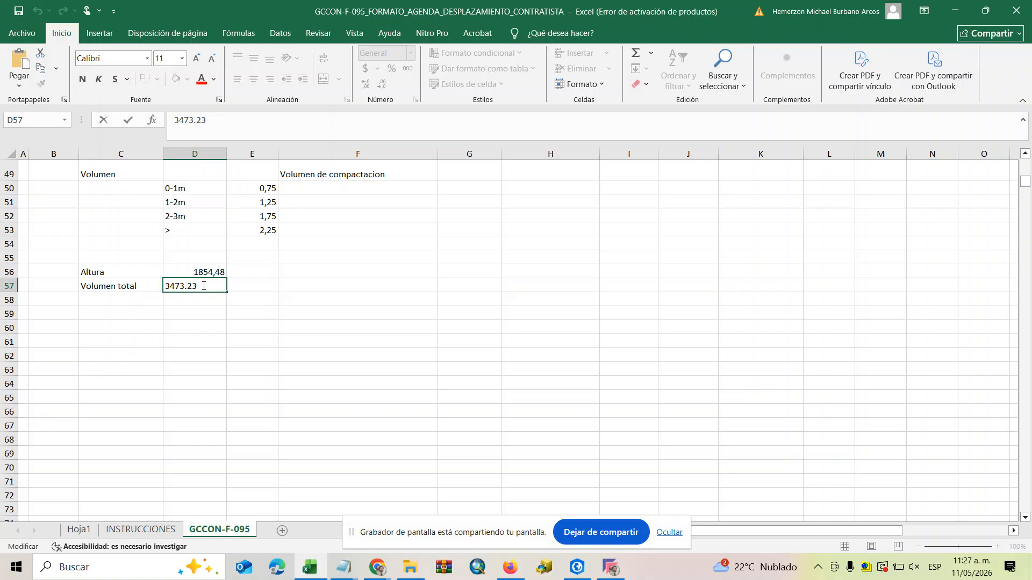
key(BackSpace)
key(BackSpace)
text(24)
click(328, 338)
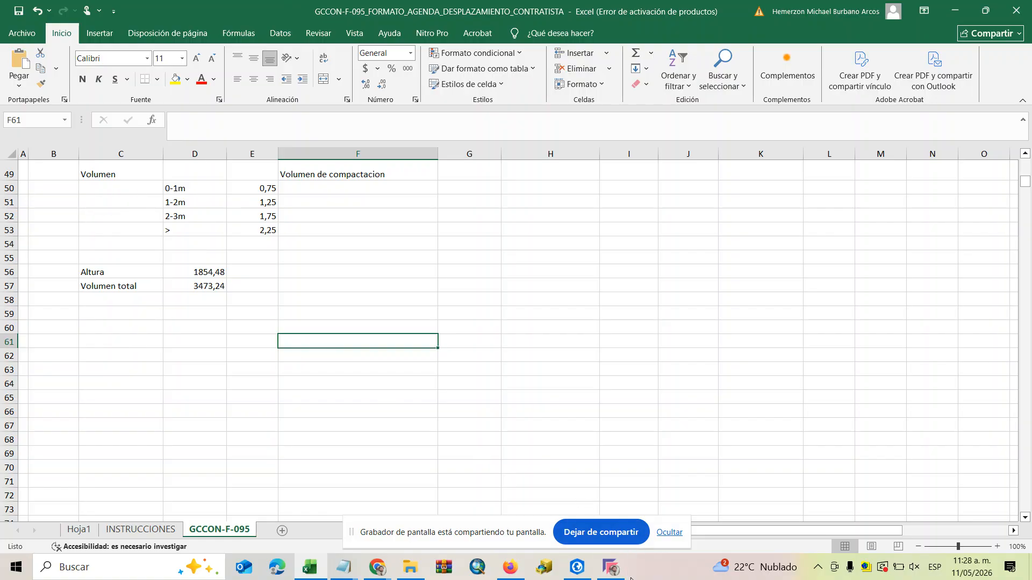
Switch to ArcGIS Pro, rerun Surface Volume with a Plane Height of 1853,48, and open the VolumenT.txt output.
click(585, 568)
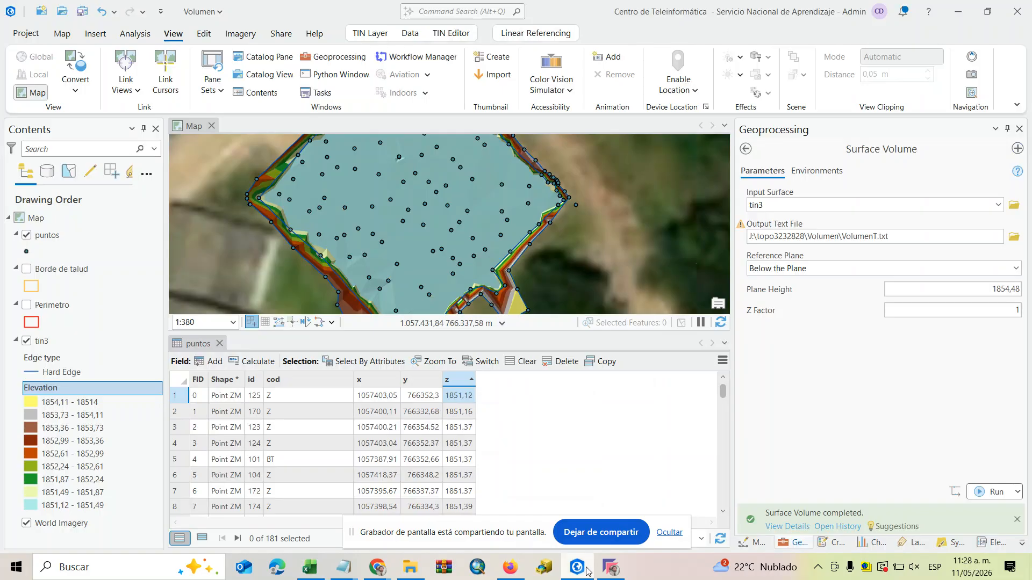
click(1010, 290)
key(BackSpace)
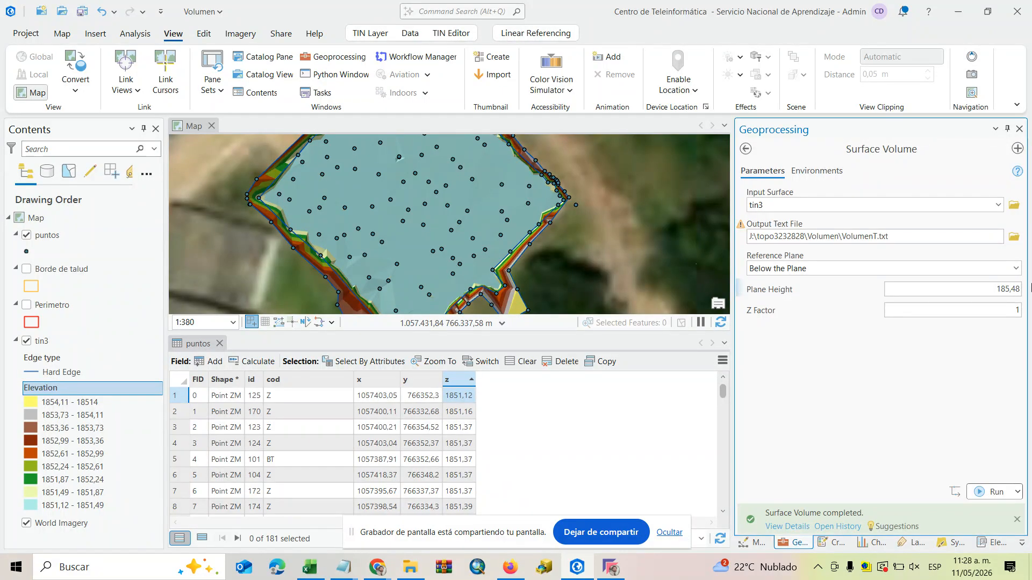
text(3)
click(978, 492)
click(787, 526)
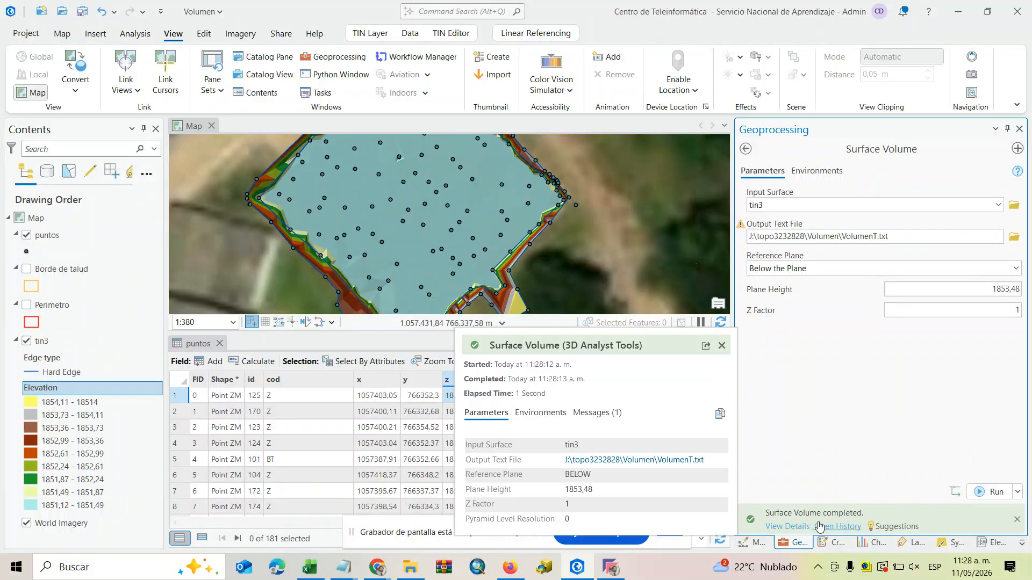
click(652, 461)
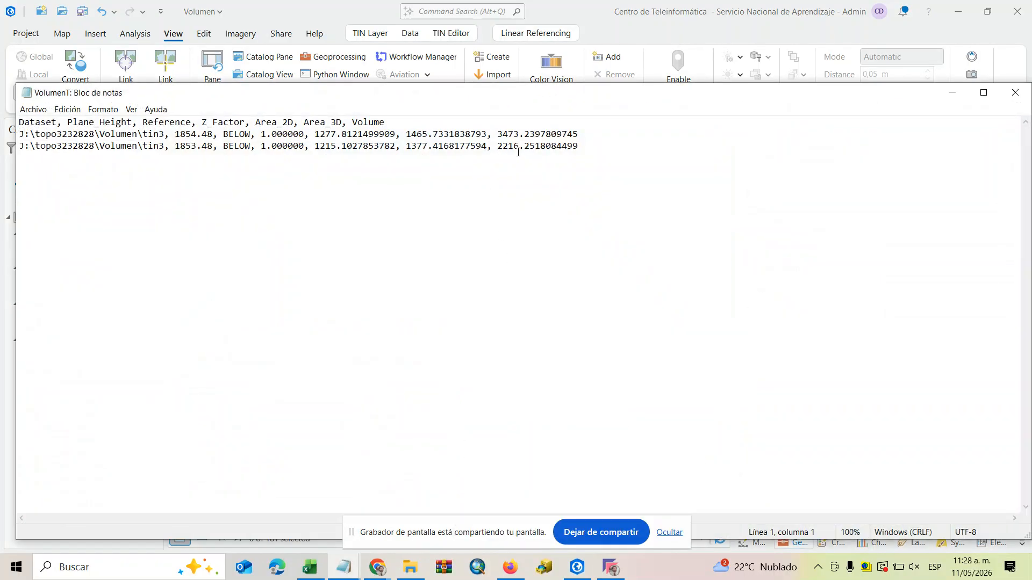
Try to transfer the volume for plane height 1853.48 from VolumenT.txt into Excel cell F57.
drag(590, 149, 499, 150)
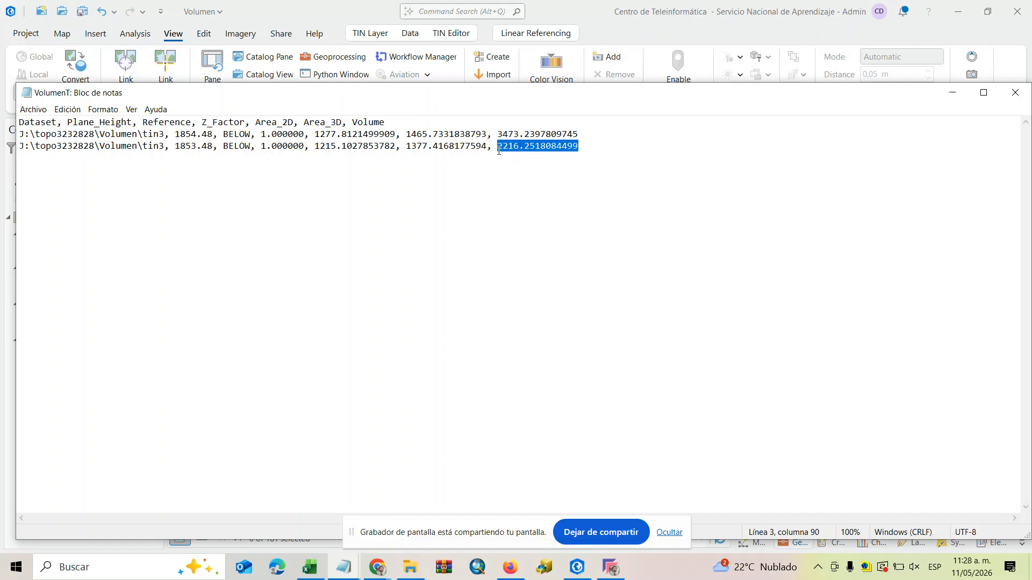
click(310, 565)
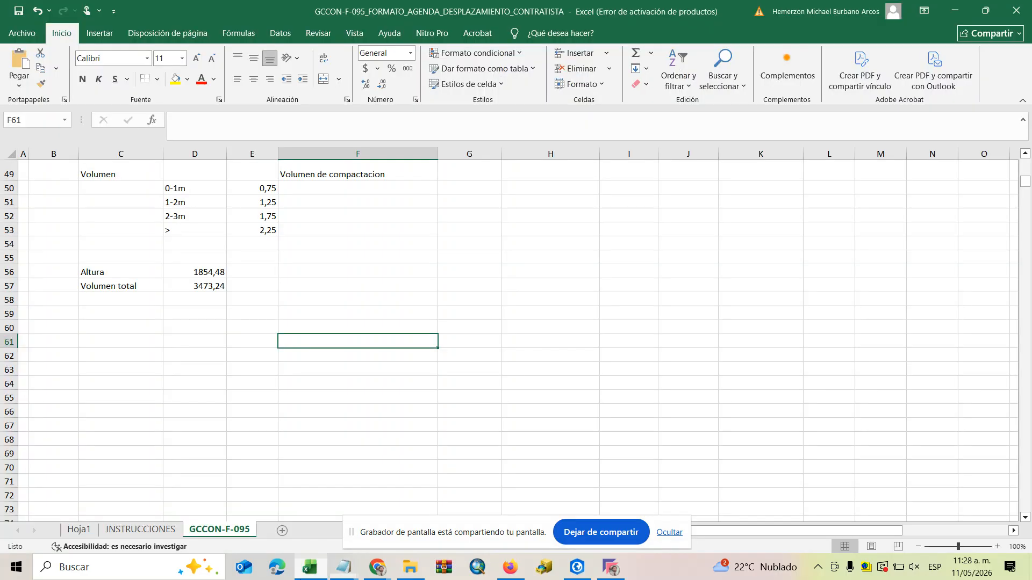
click(317, 287)
key(ctrl+v)
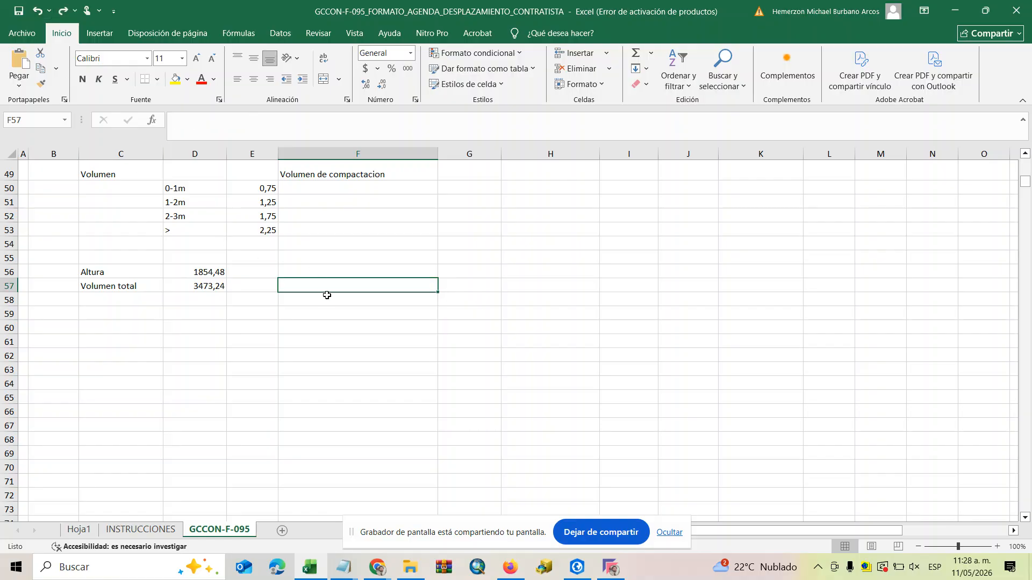
click(617, 574)
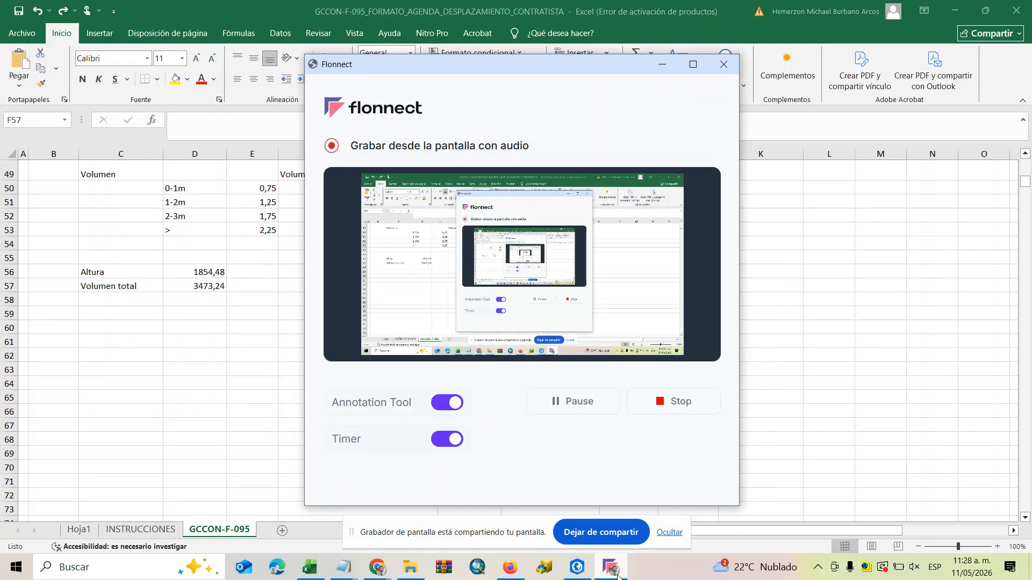
click(617, 574)
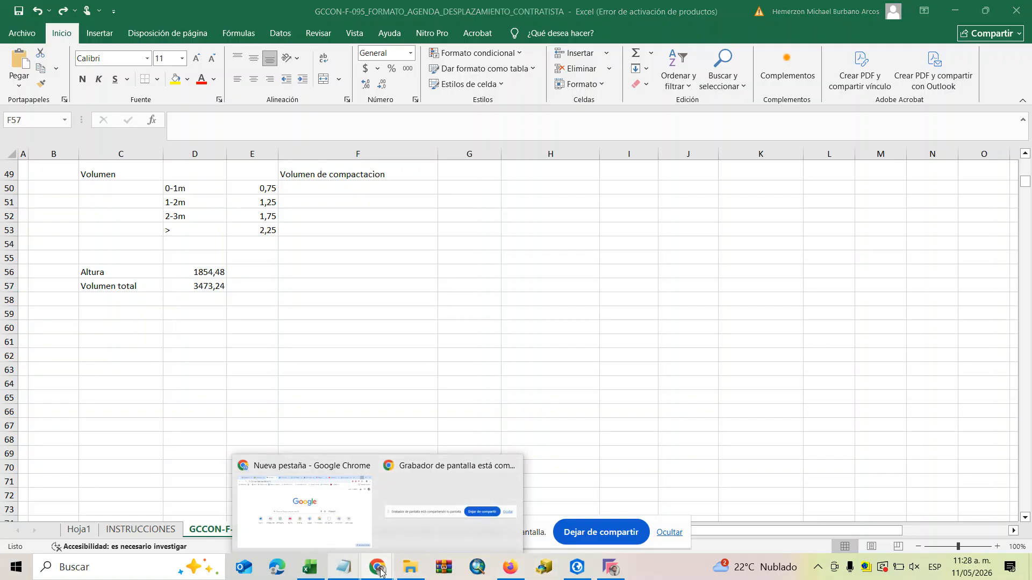
Switch back to VolumenT.txt in Notepad and replace the decimal points of both volume values with commas.
click(585, 570)
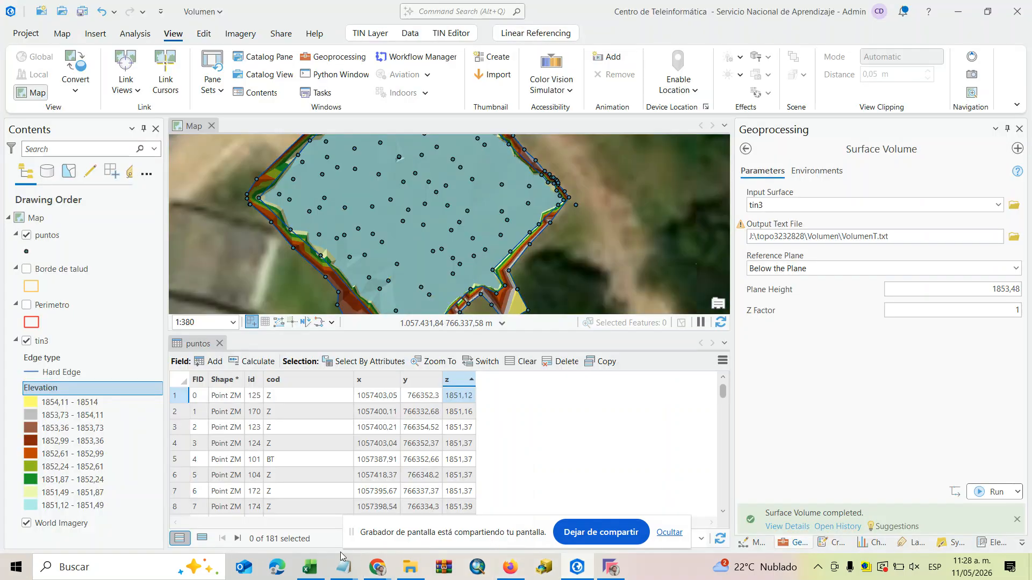
mouse_move(344, 565)
click(522, 515)
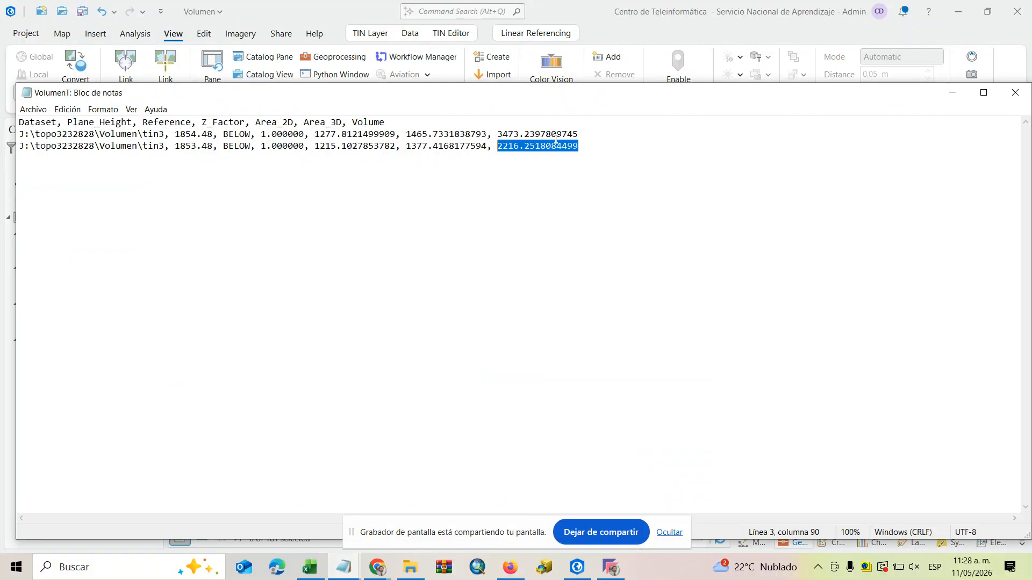
right_click(532, 148)
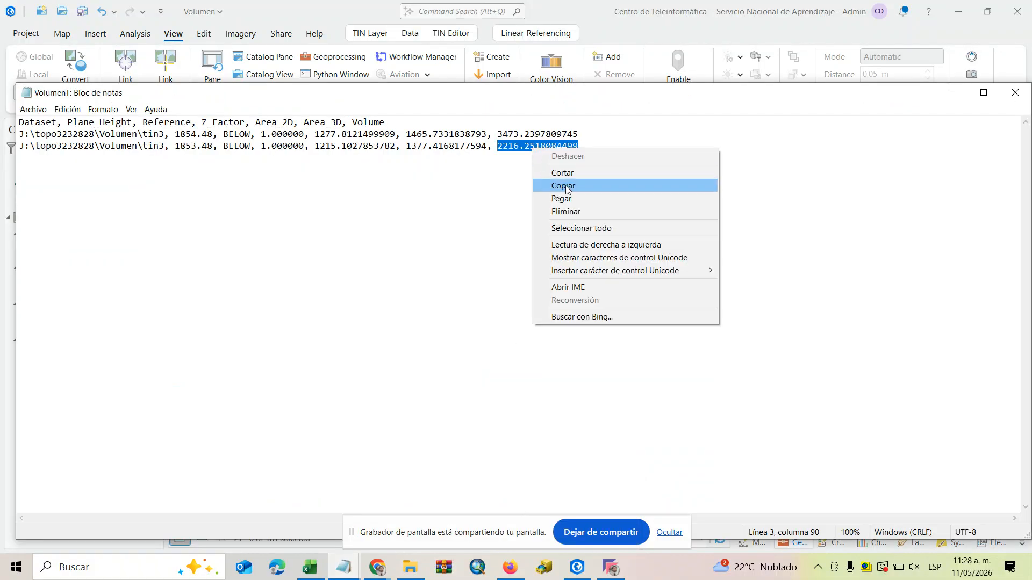
click(521, 152)
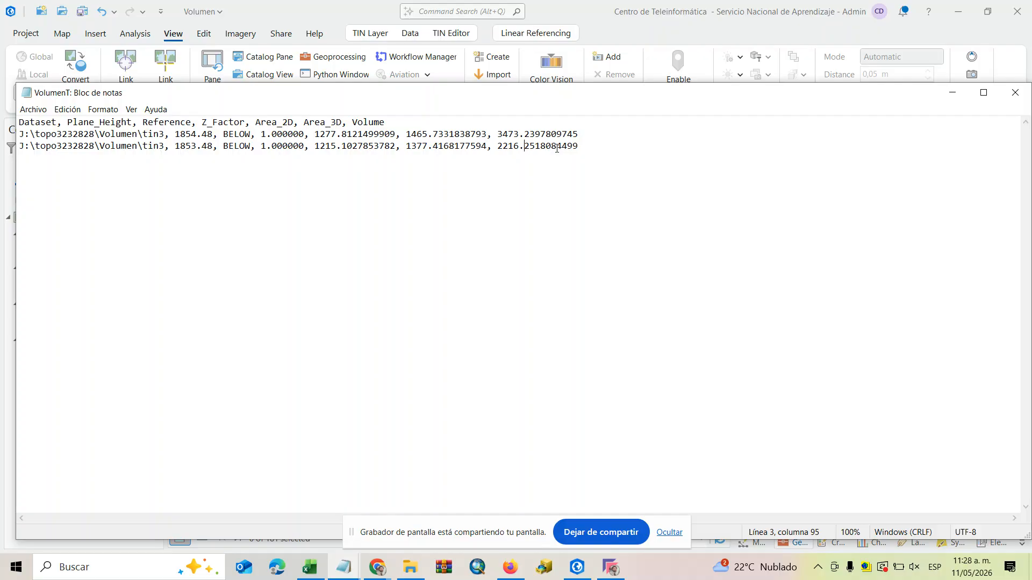
key(BackSpace)
text(.)
key(BackSpace)
text(,)
key(BackSpace)
text(,)
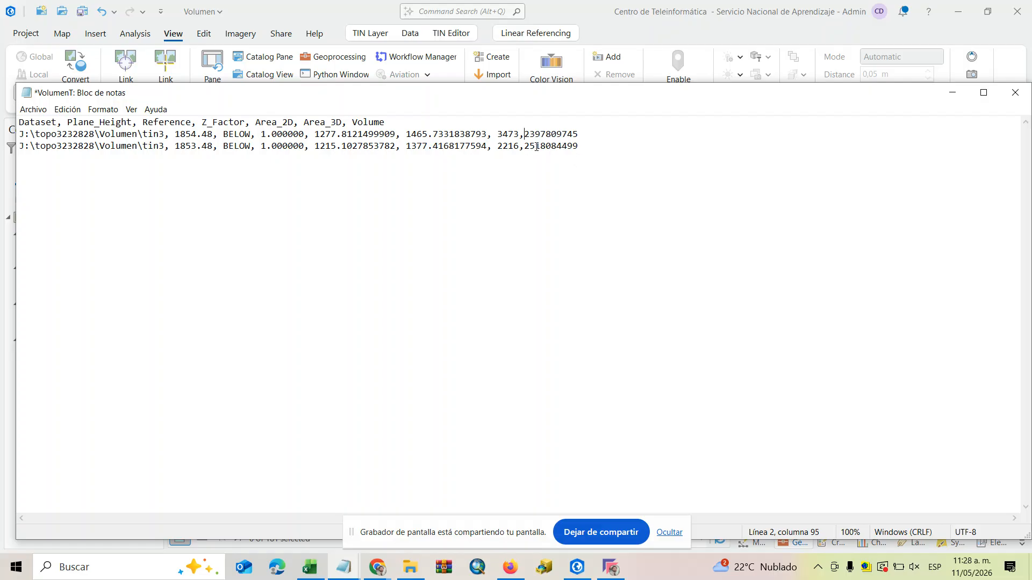
Copy the volume 2216,25 from the 1853.48 row of VolumenT.txt and paste it into Excel cell F57.
drag(536, 146, 501, 147)
click(323, 565)
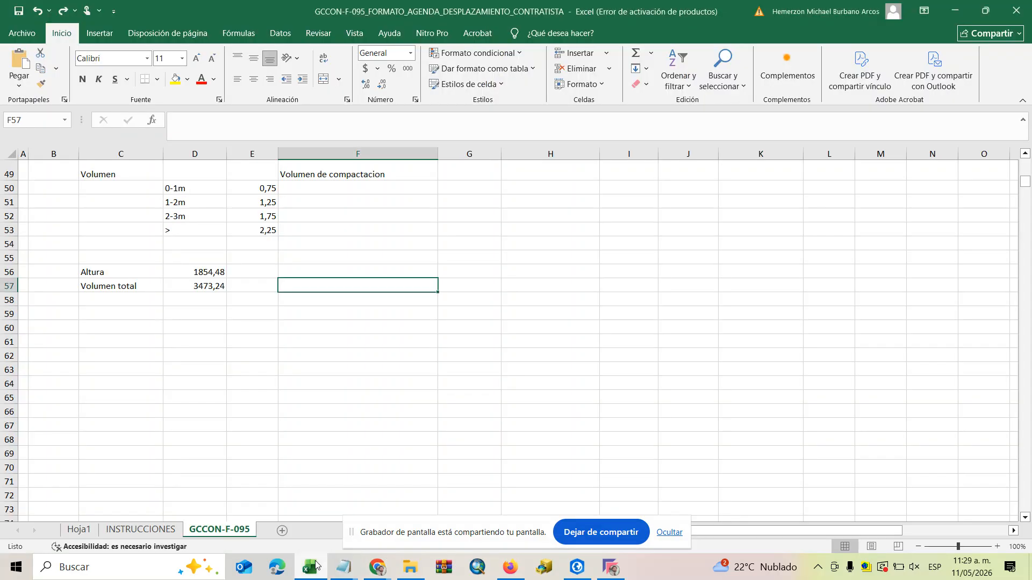
key(ctrl+v)
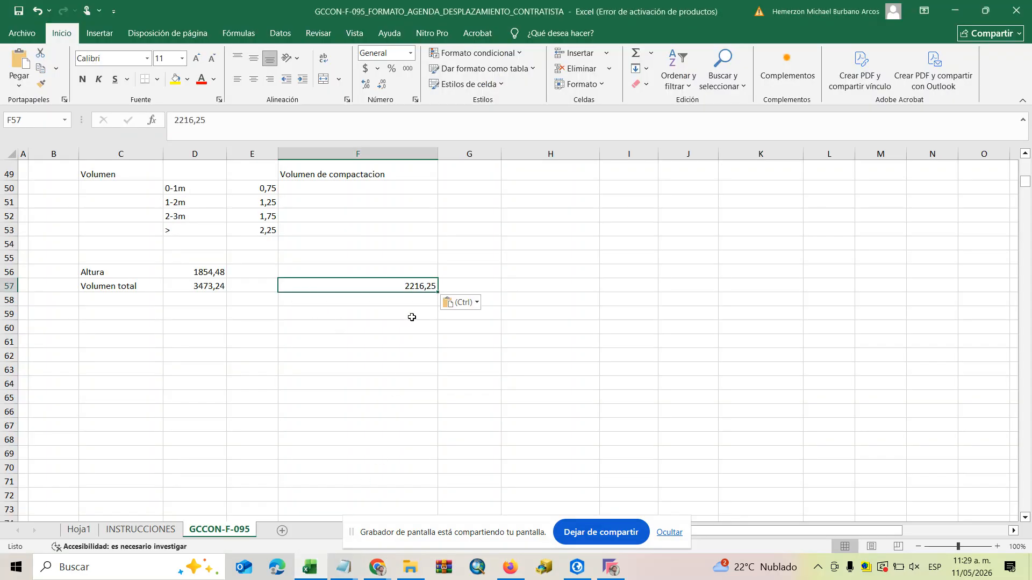
Enter the formula =D57-F57 in cell C50 to get the volume of the 0-1m layer.
click(572, 312)
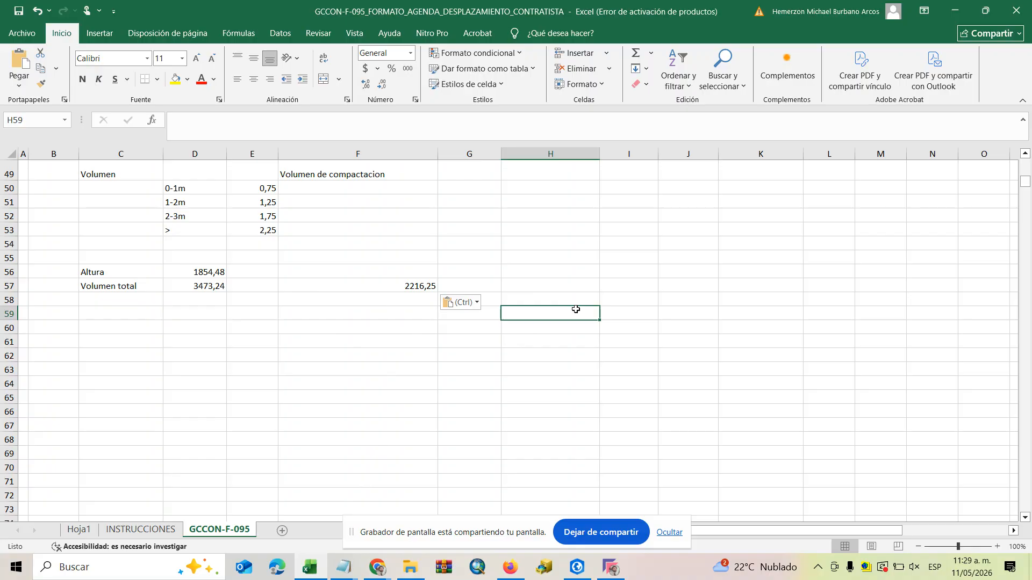
click(99, 189)
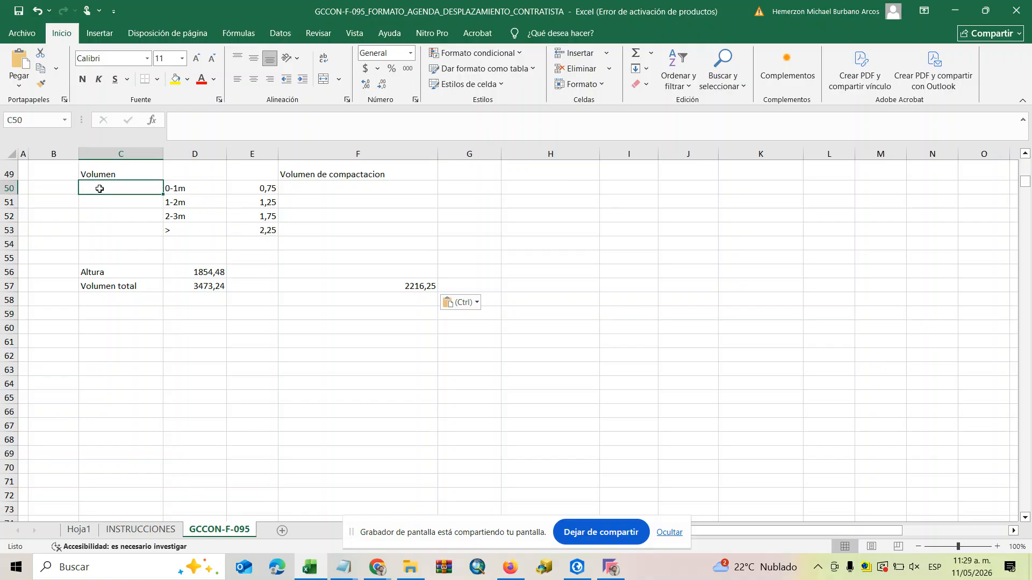
click(345, 288)
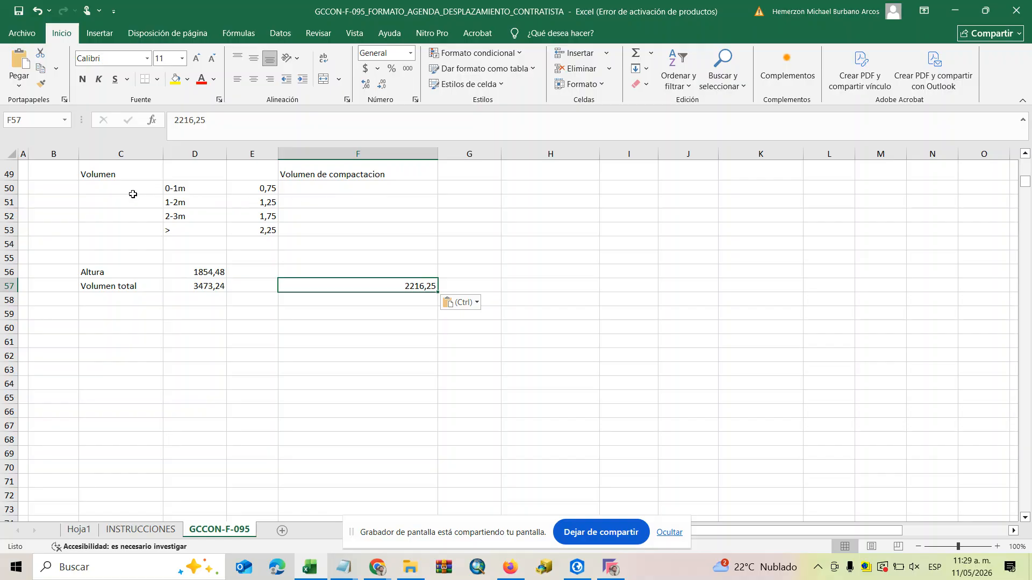
click(107, 193)
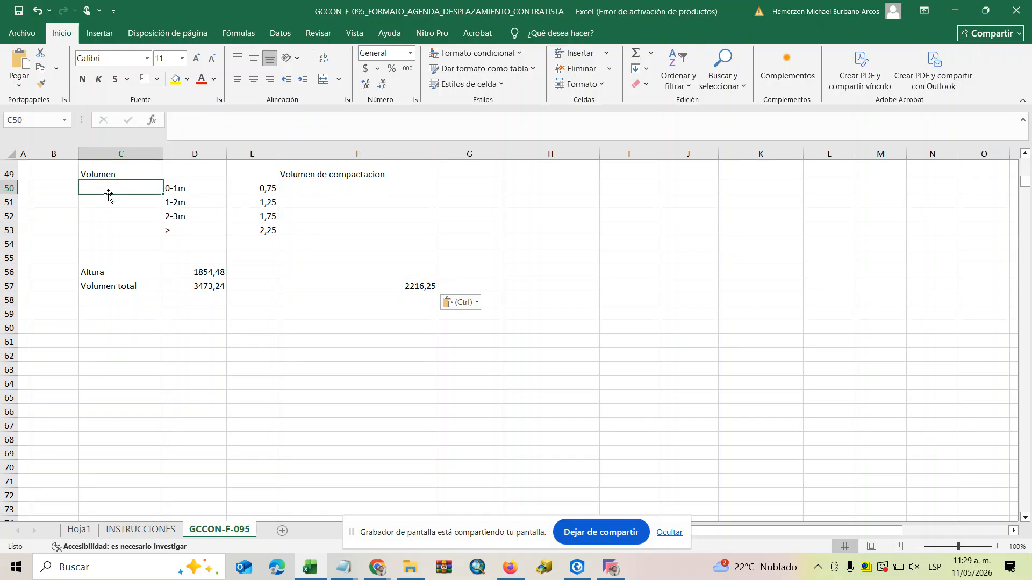
text(=)
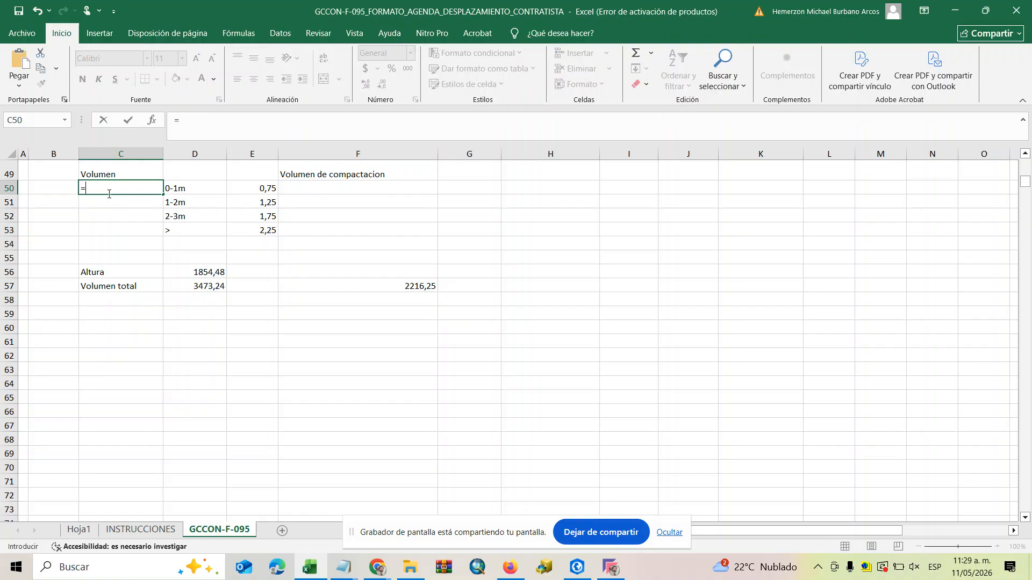
click(208, 290)
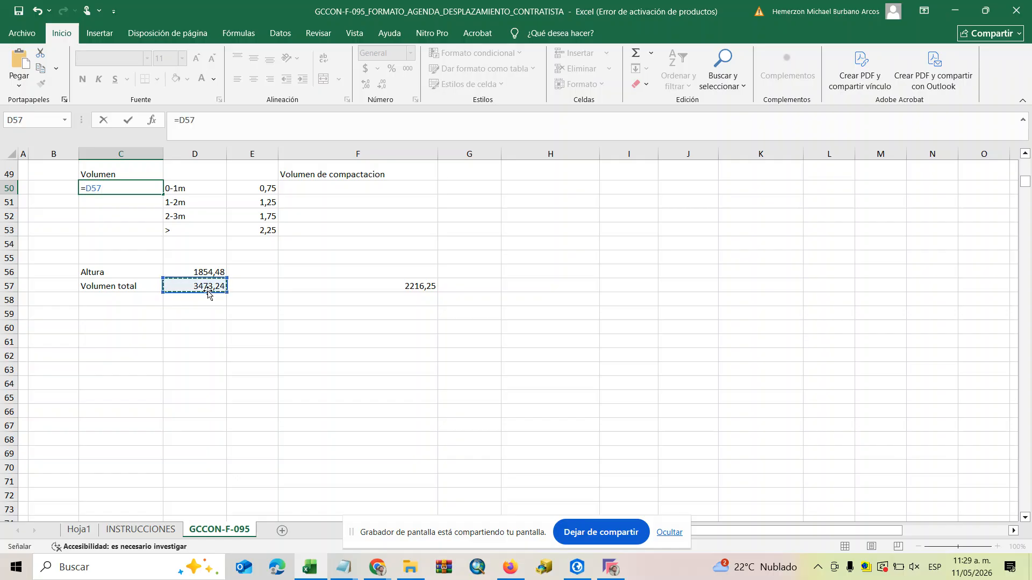
text(-)
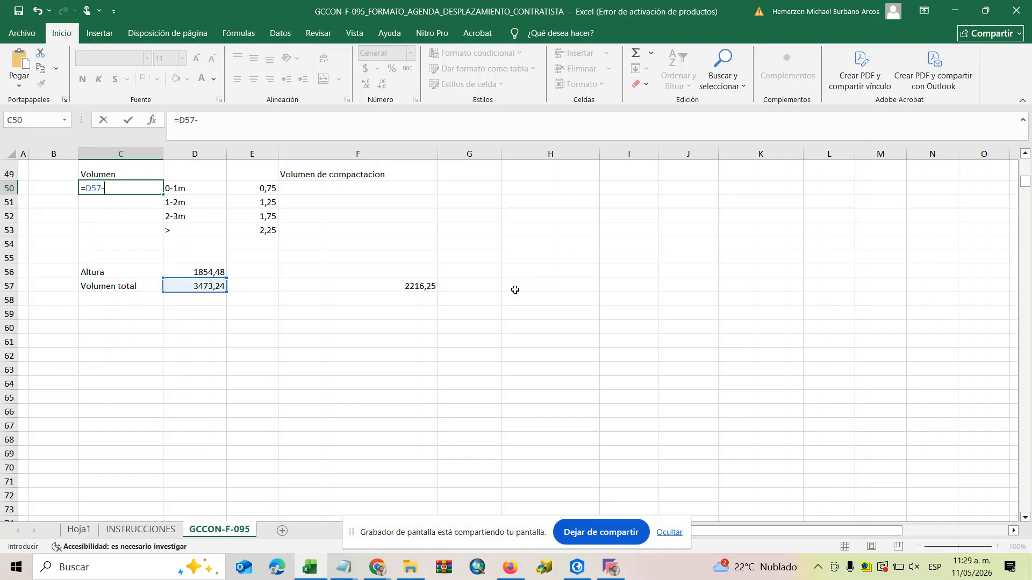
click(418, 288)
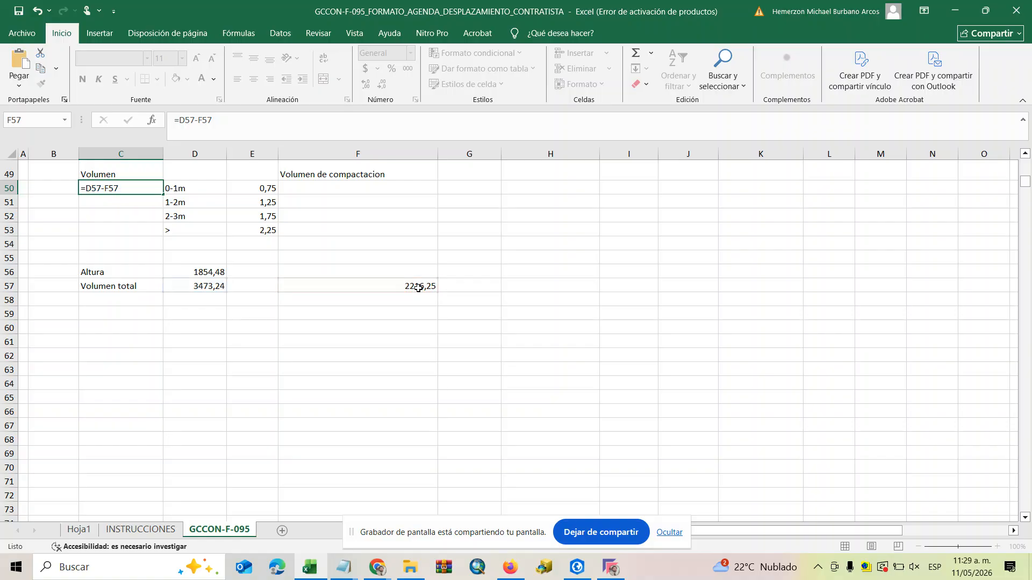
key(Return)
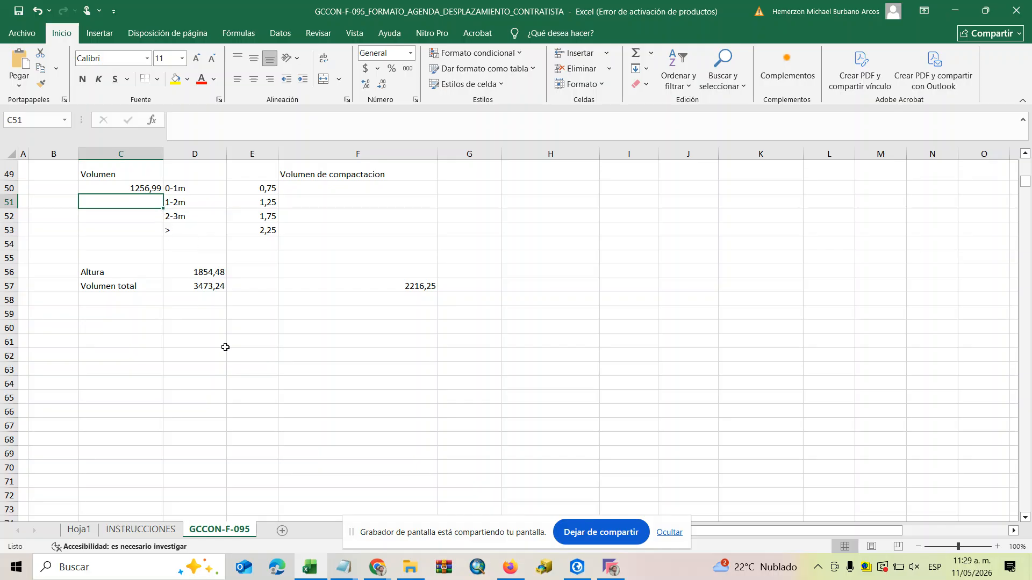
Enter the formula =C50+(C50*E50) in cell F50 under Volumen de compactacion.
click(316, 189)
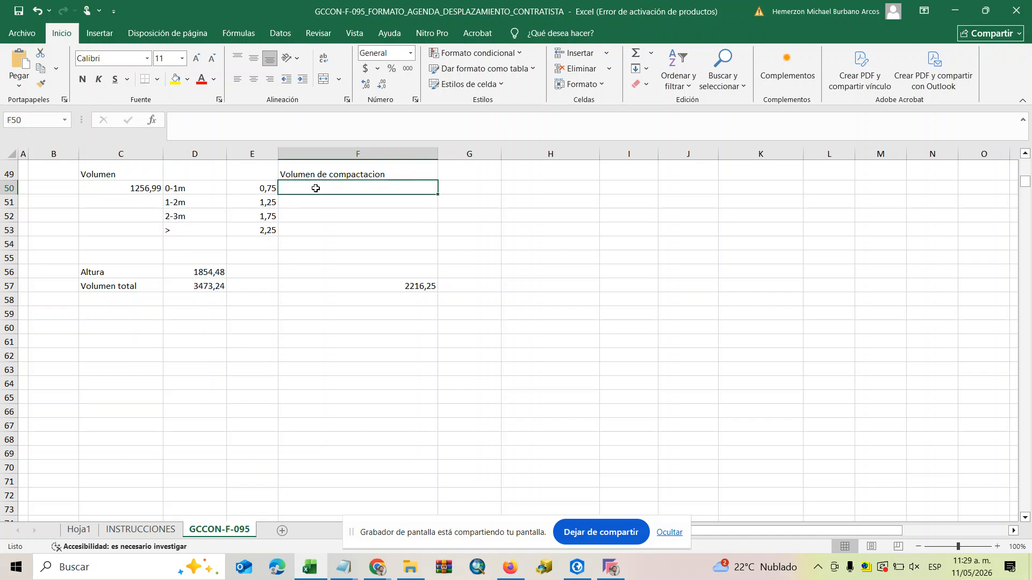
text(=)
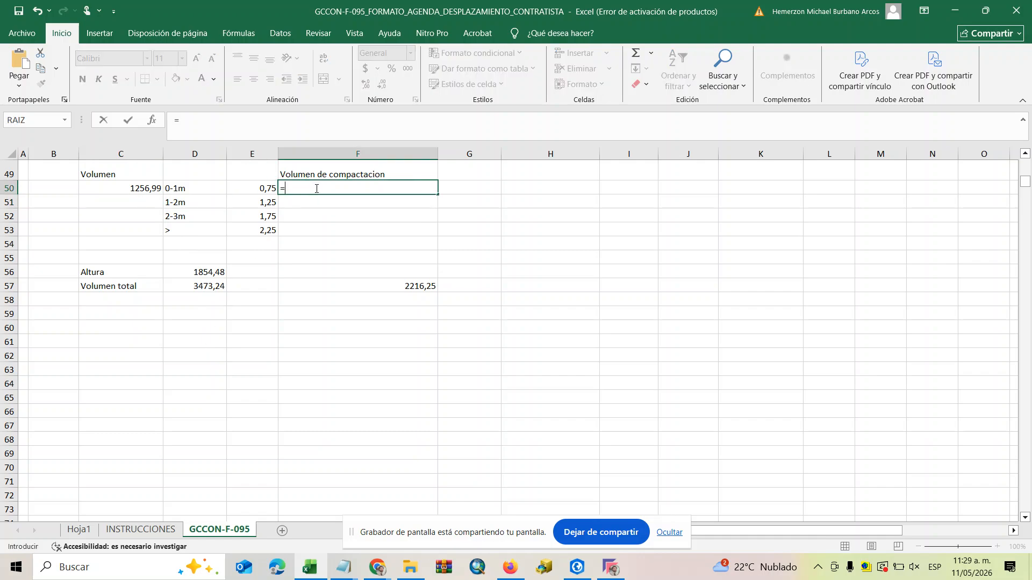
click(138, 189)
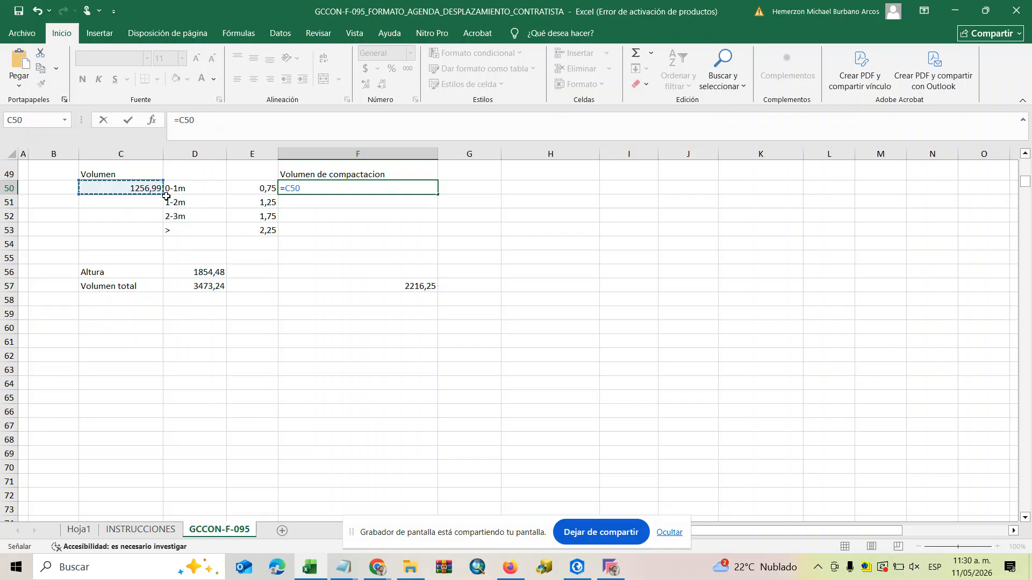
text(+()
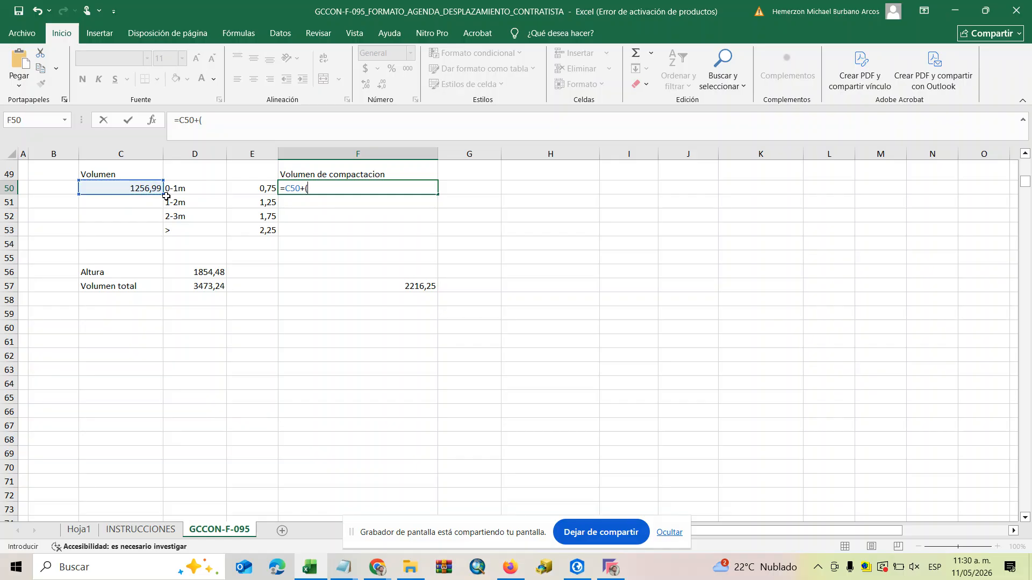
click(155, 188)
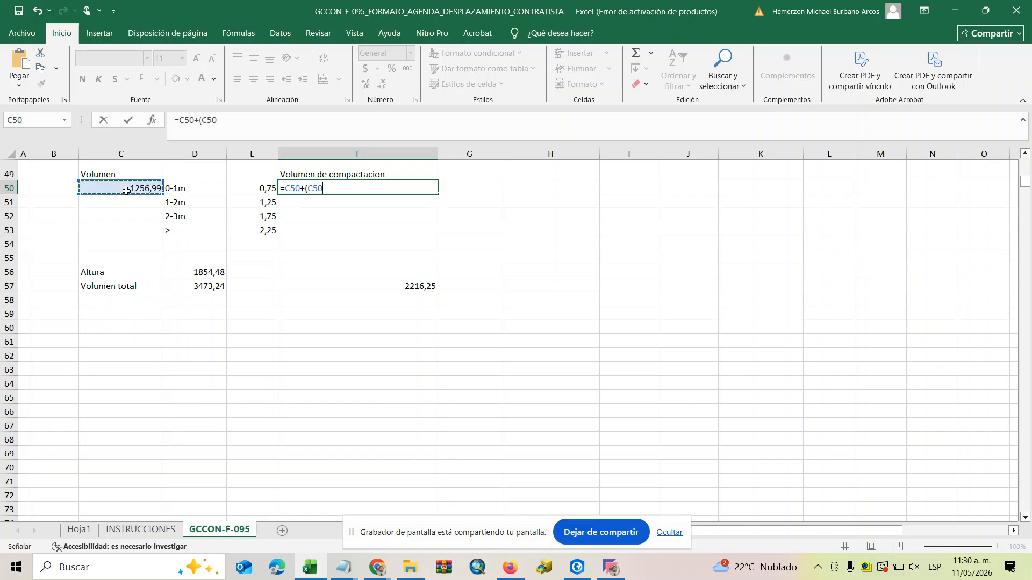
text(*)
click(263, 187)
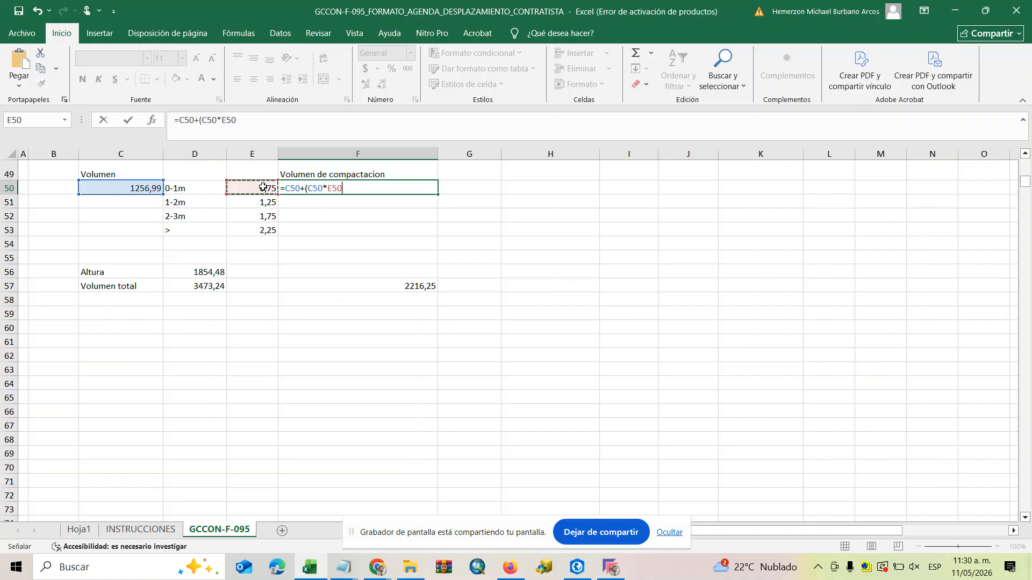
text())
key(Return)
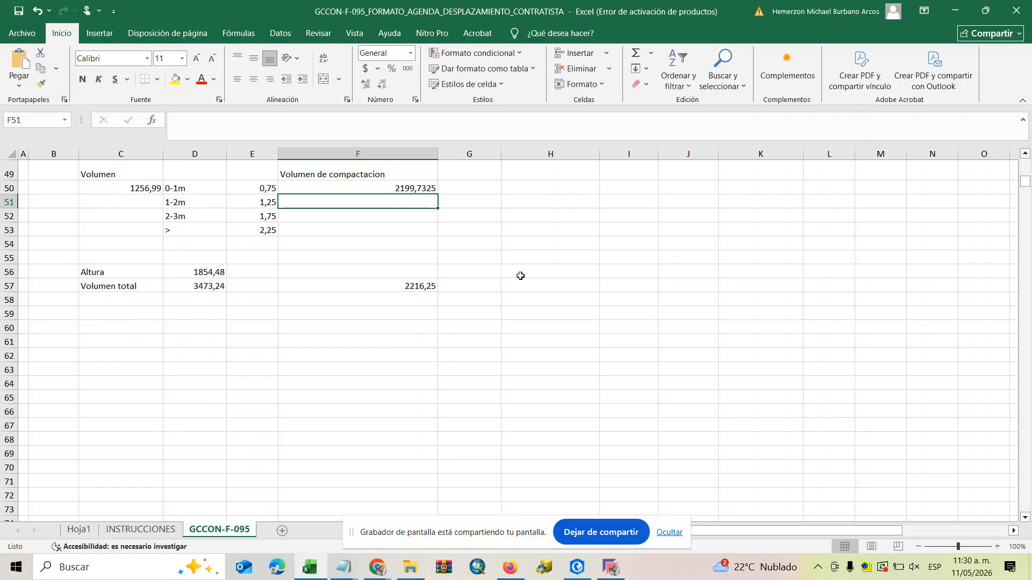
scroll(501, 213, up, 2)
scroll(371, 361, down, 1)
scroll(372, 357, up, 6)
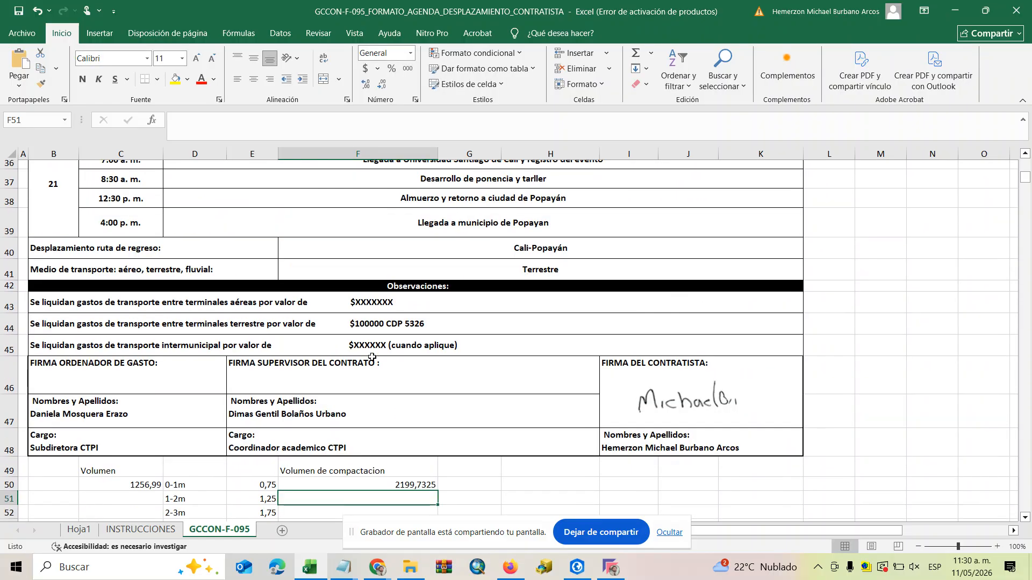
scroll(372, 357, down, 6)
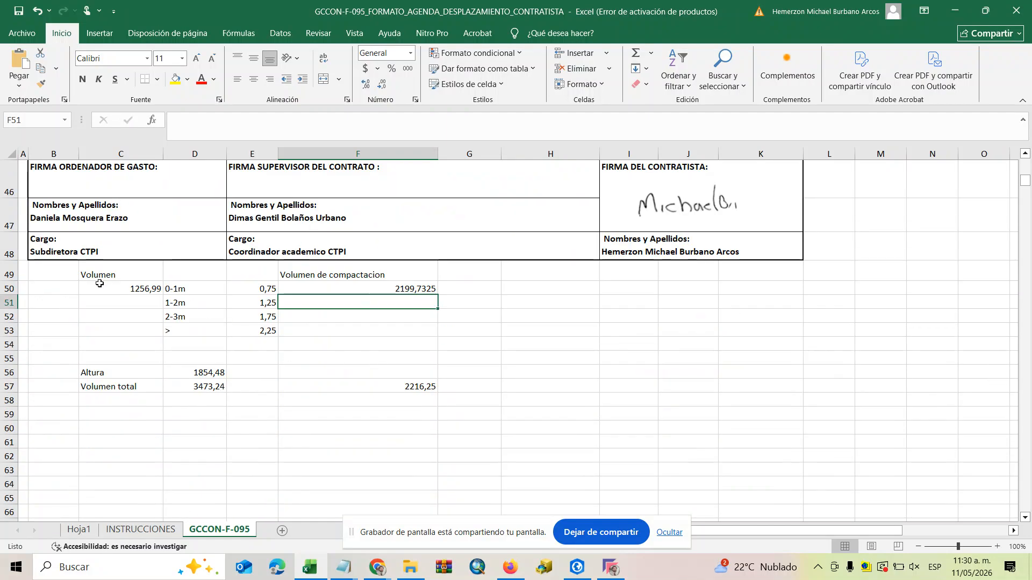
drag(64, 276, 102, 275)
drag(398, 350, 430, 388)
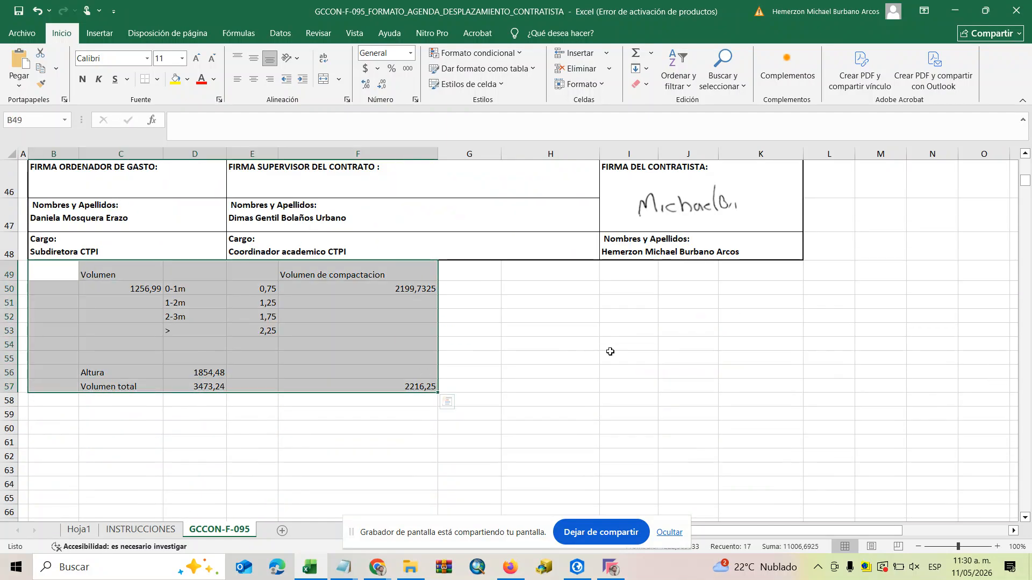
click(598, 369)
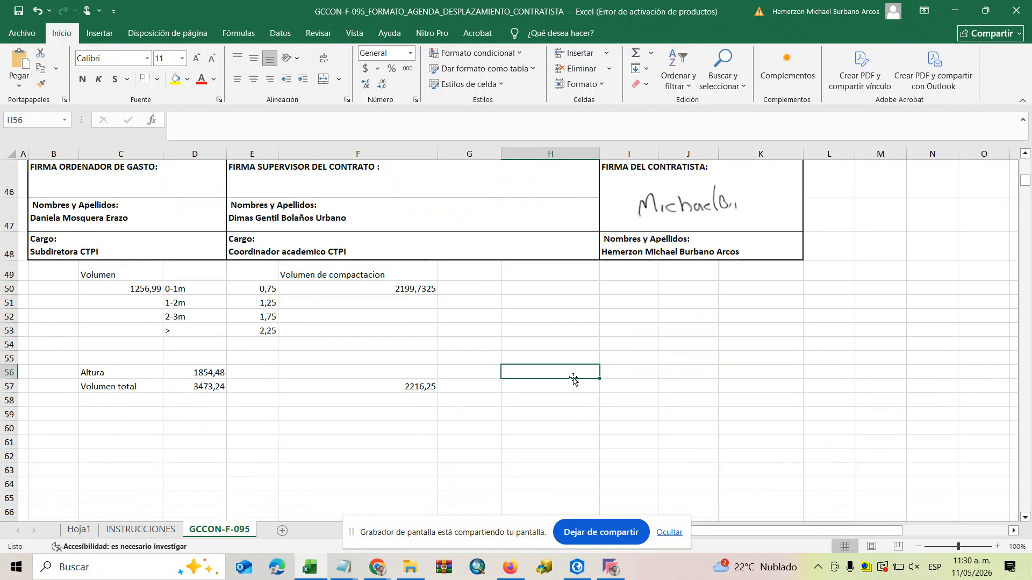
Cut the volume calculation block in B49:F57 from the GCCON-F-095 sheet.
scroll(572, 379, down, 2)
scroll(221, 259, up, 1)
drag(65, 174, 410, 290)
right_click(374, 224)
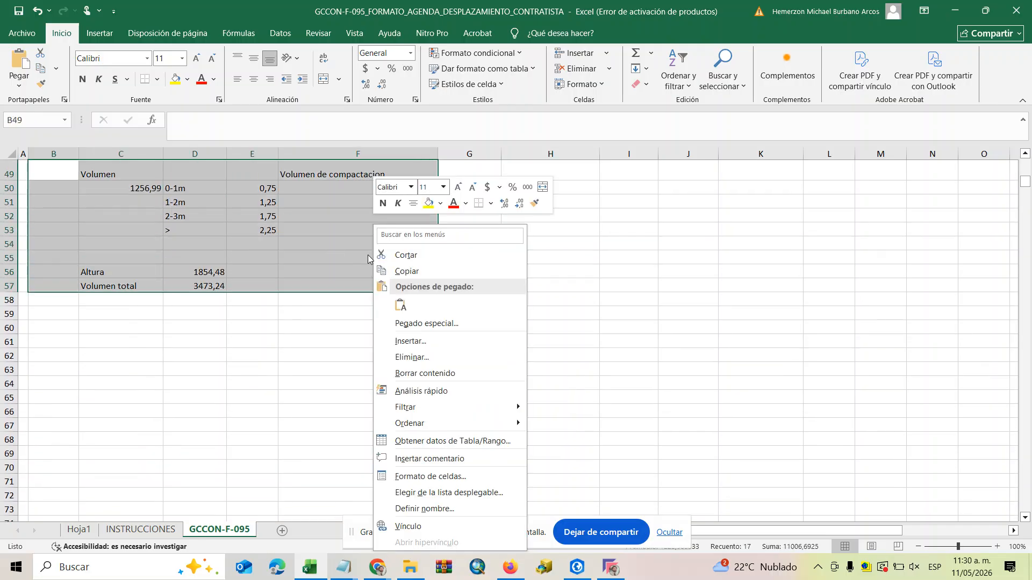
click(417, 255)
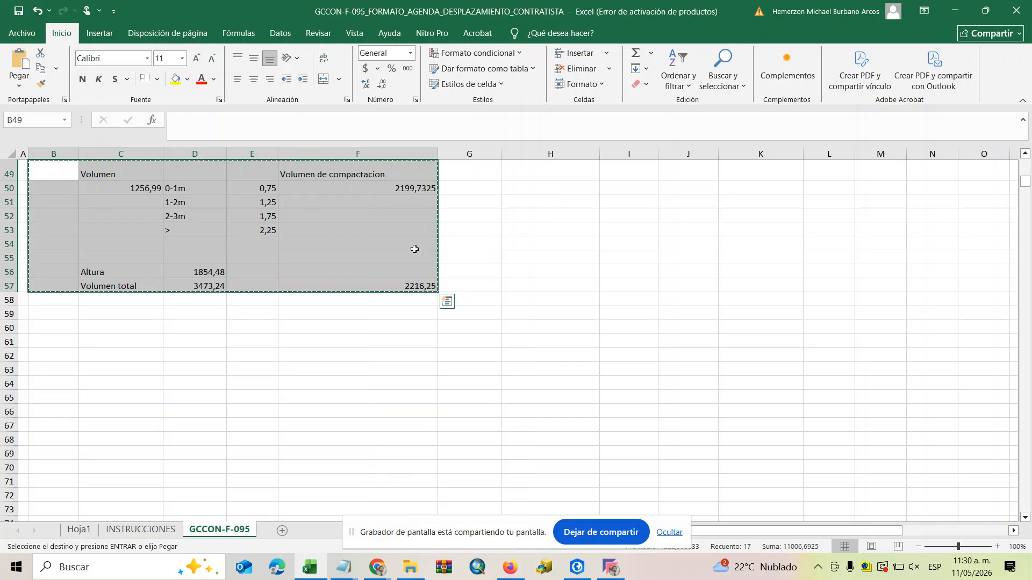
Create a new blank Excel workbook and paste the cut volume block starting at cell A1.
right_click(317, 563)
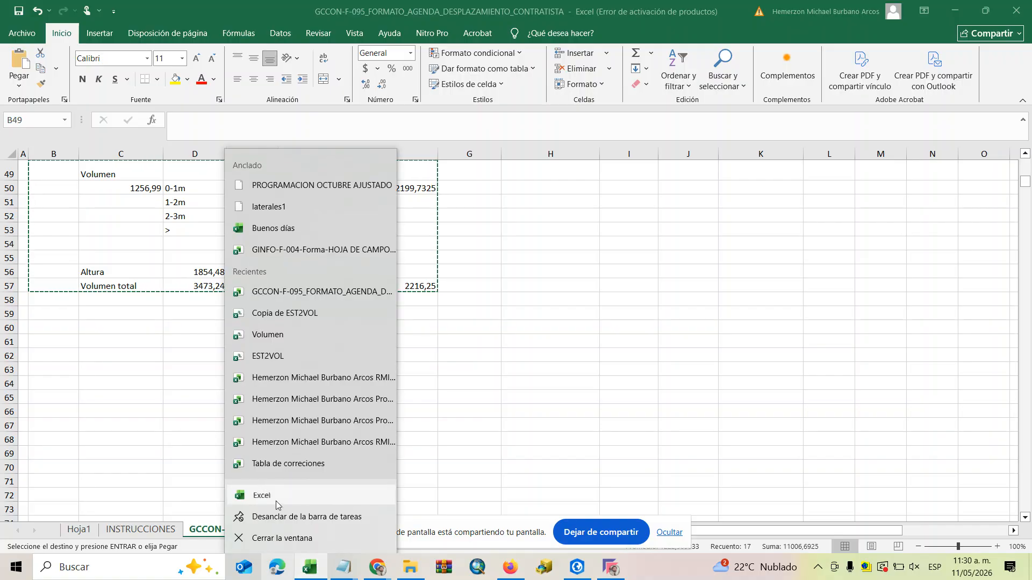
click(275, 501)
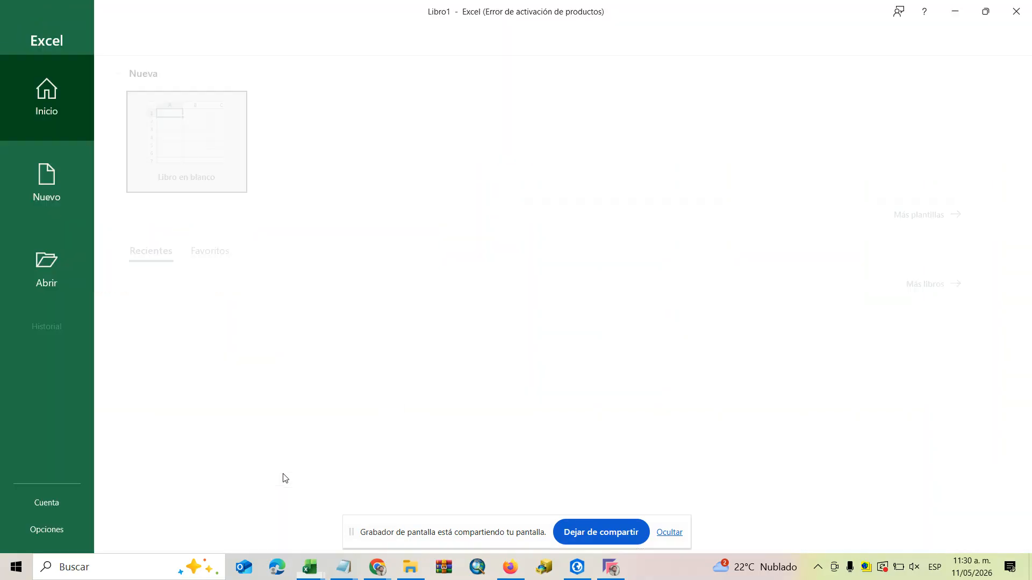
click(192, 156)
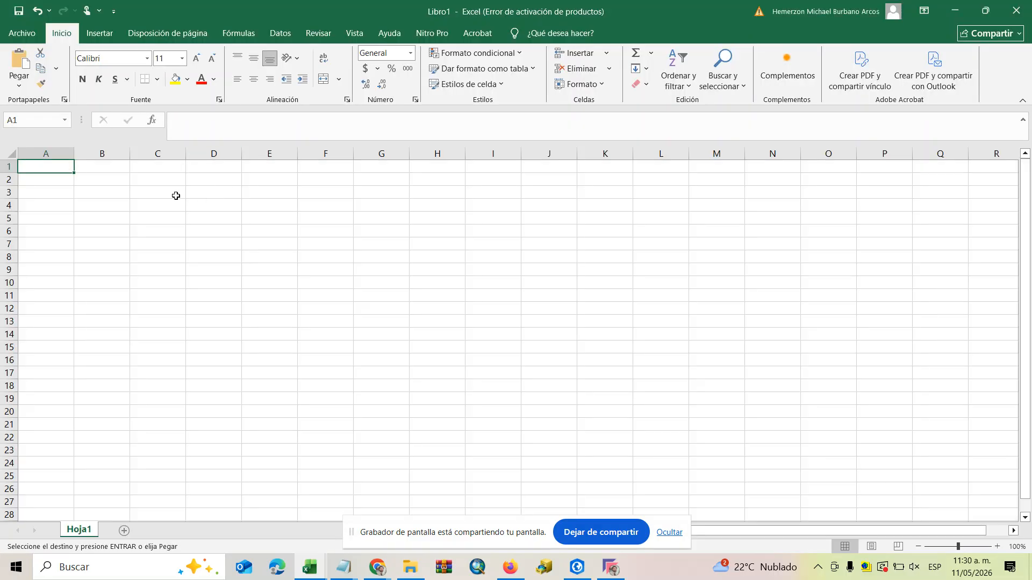
key(ctrl+v)
click(444, 269)
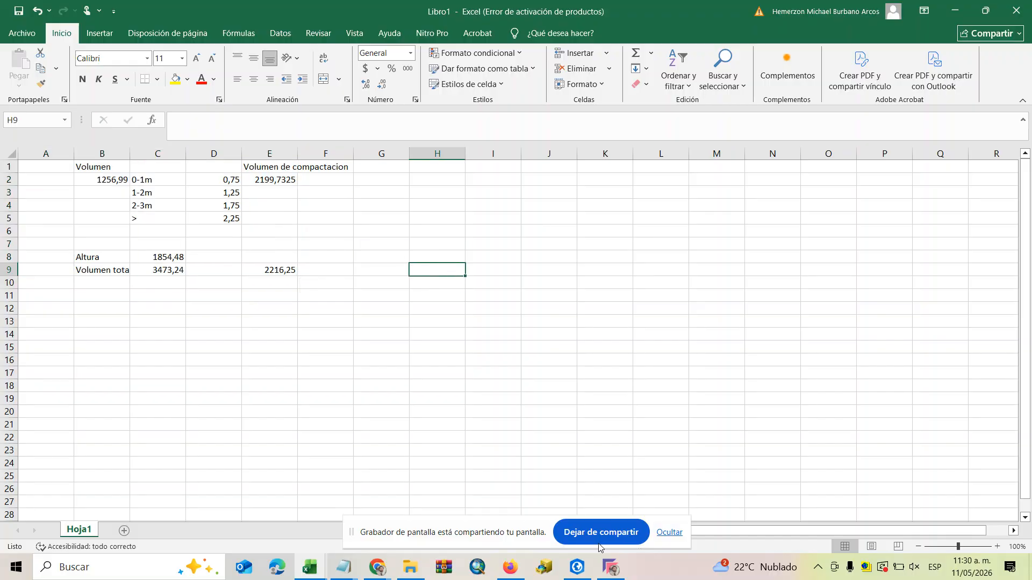
Switch back to the GCCON-F-095 workbook and close it, saving its changes.
click(322, 568)
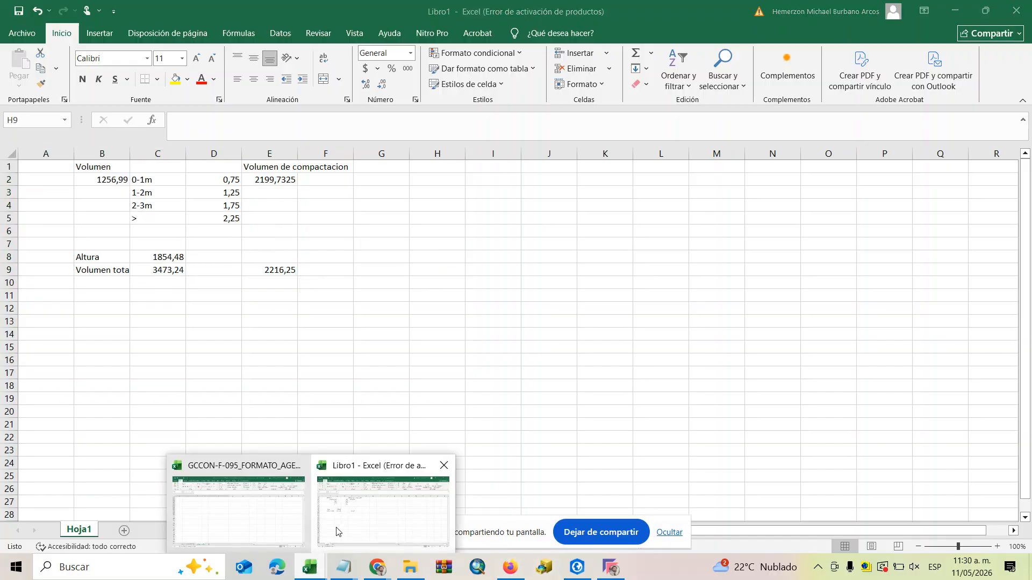
click(350, 515)
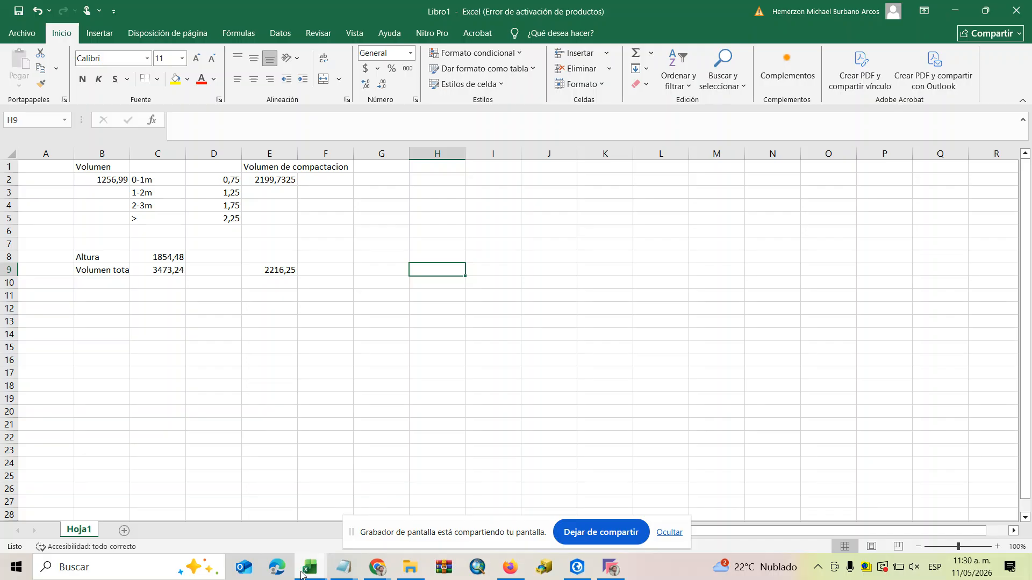
mouse_move(301, 573)
click(239, 502)
scroll(629, 254, up, 10)
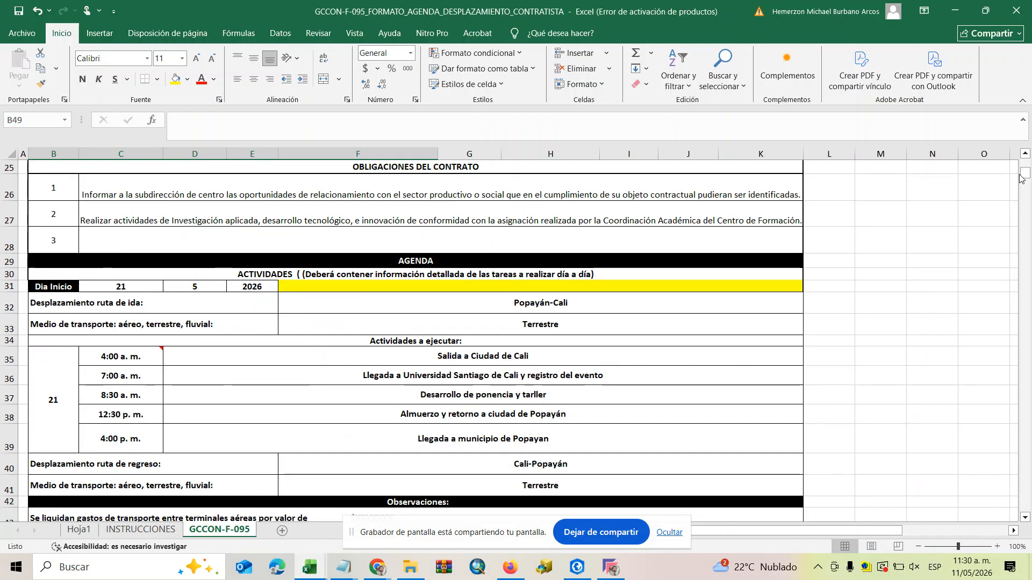
click(1015, 10)
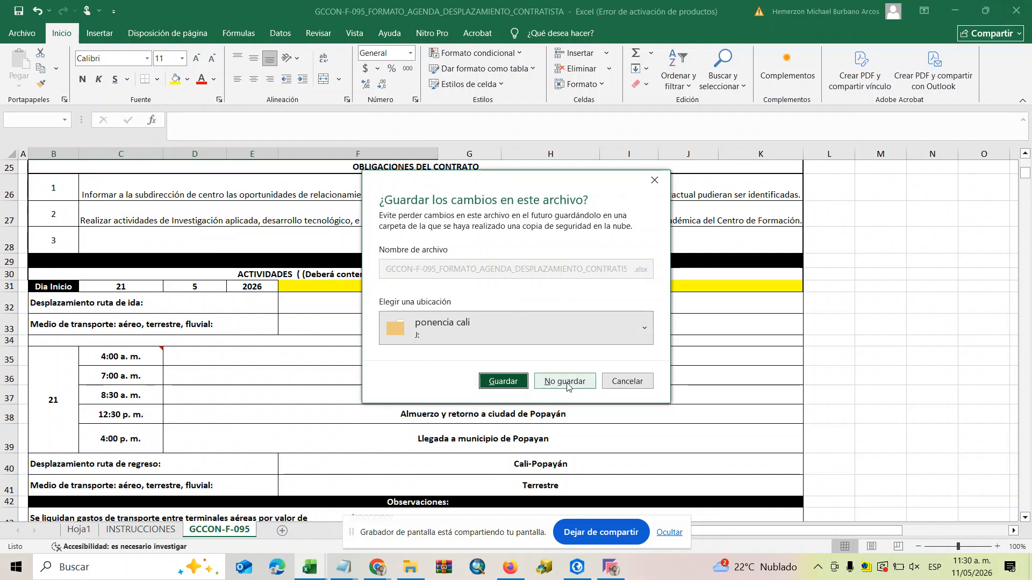
click(500, 381)
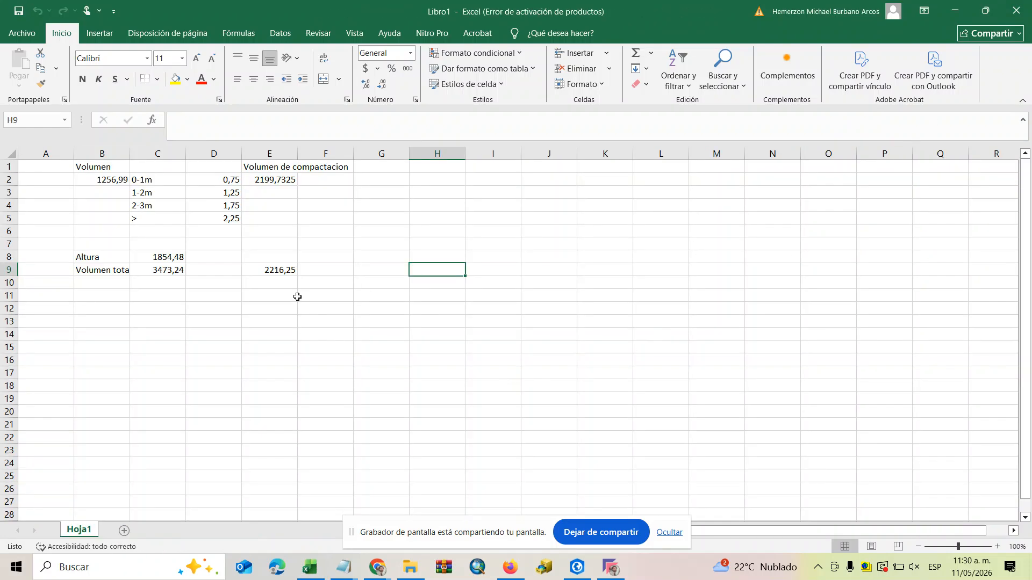
Check the formulas behind the compaction volume in E2 and the layer volume in B2.
click(318, 233)
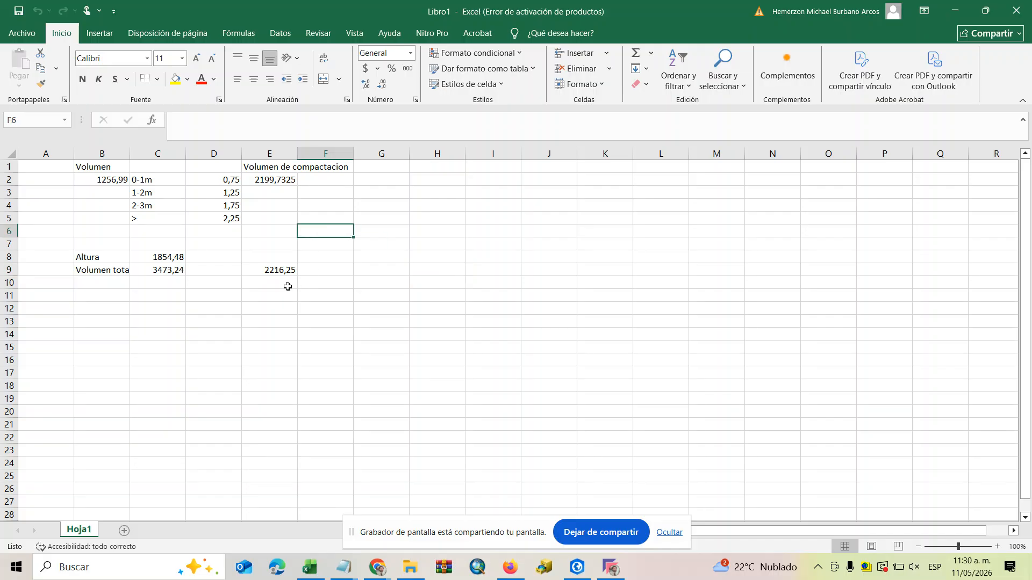
click(256, 180)
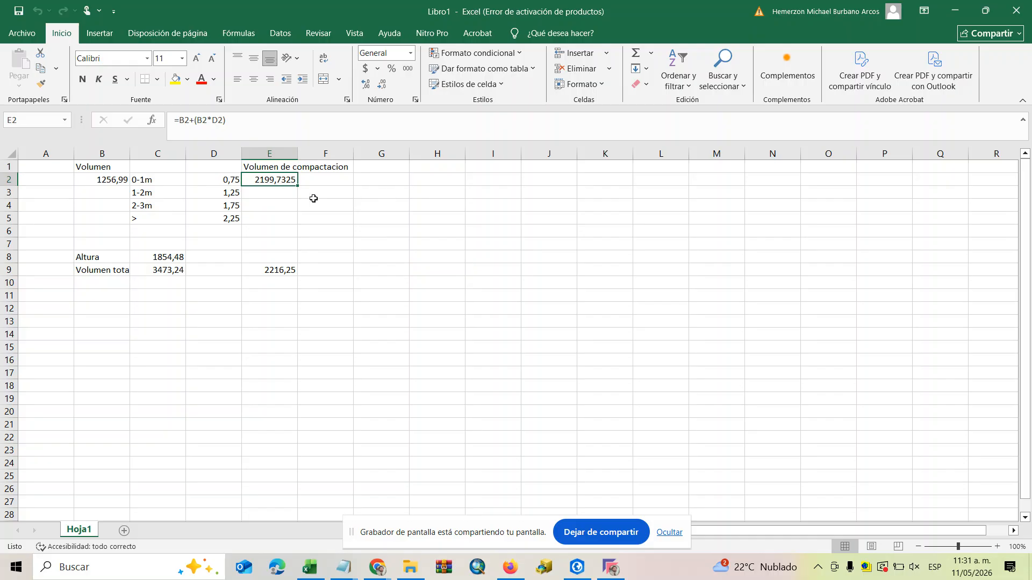
click(109, 181)
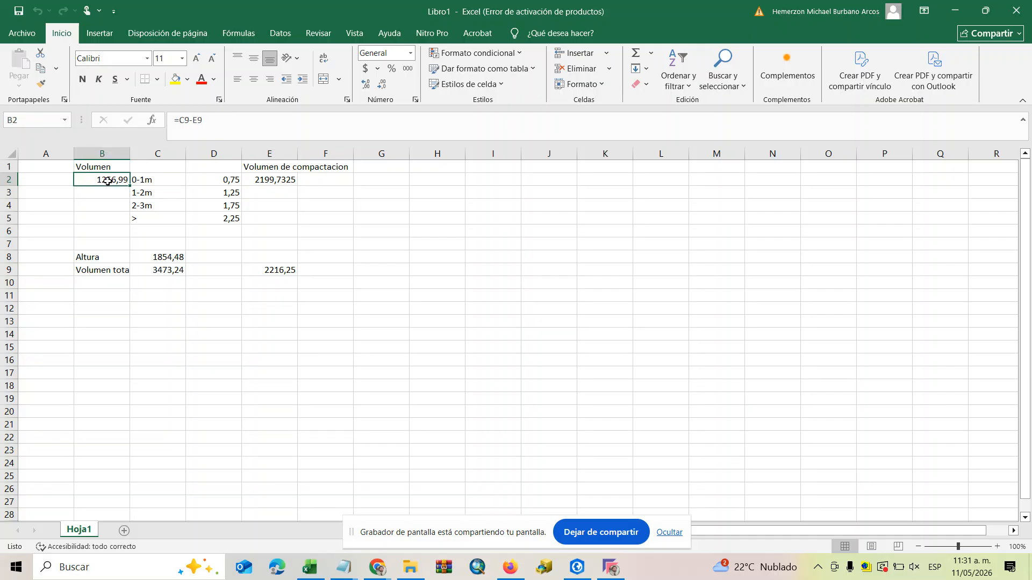
click(376, 359)
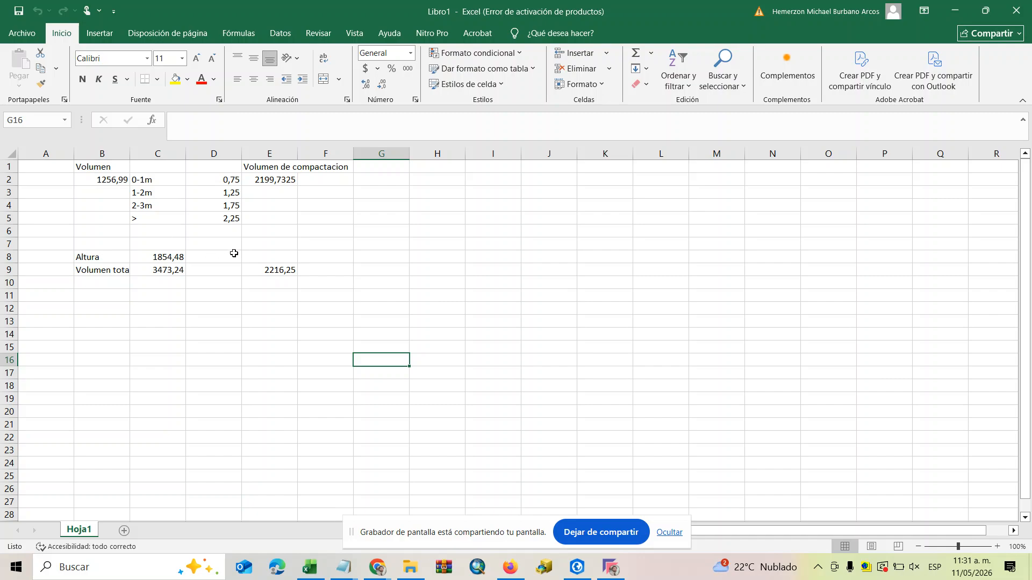
Switch to ArcGIS Pro and run Surface Volume on tin3 with the below-plane height set to 1852,48.
click(277, 267)
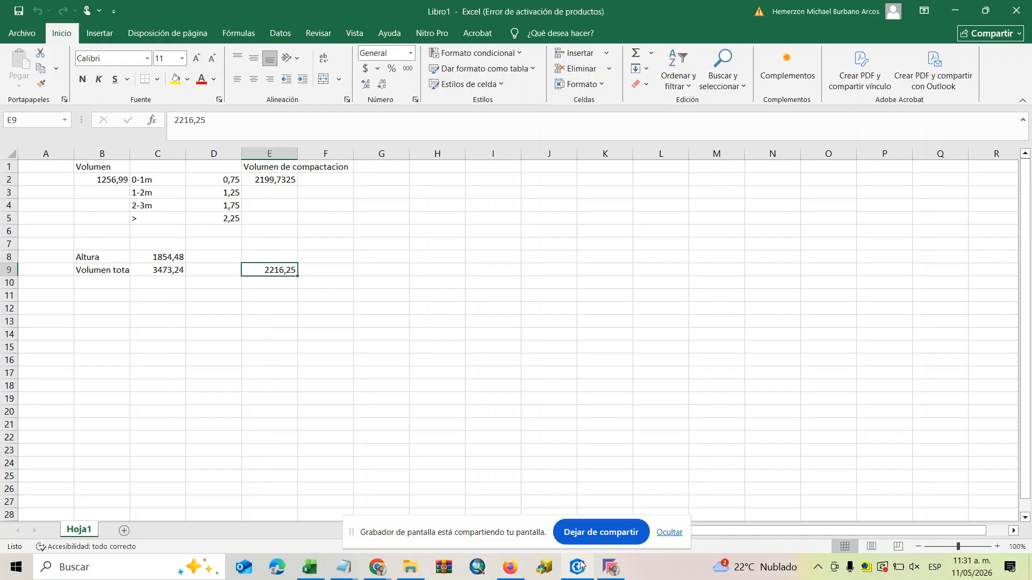
mouse_move(580, 564)
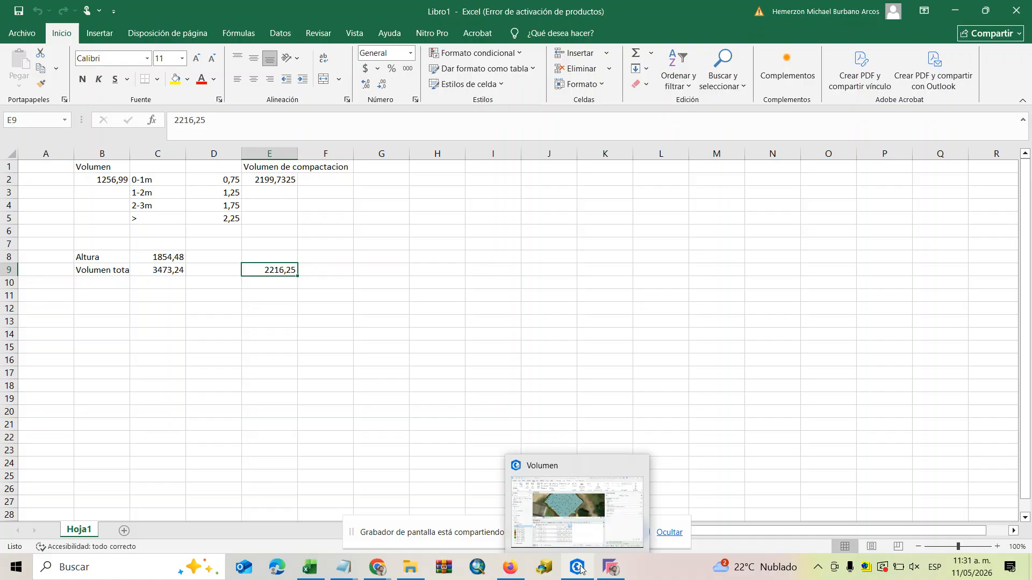
click(580, 569)
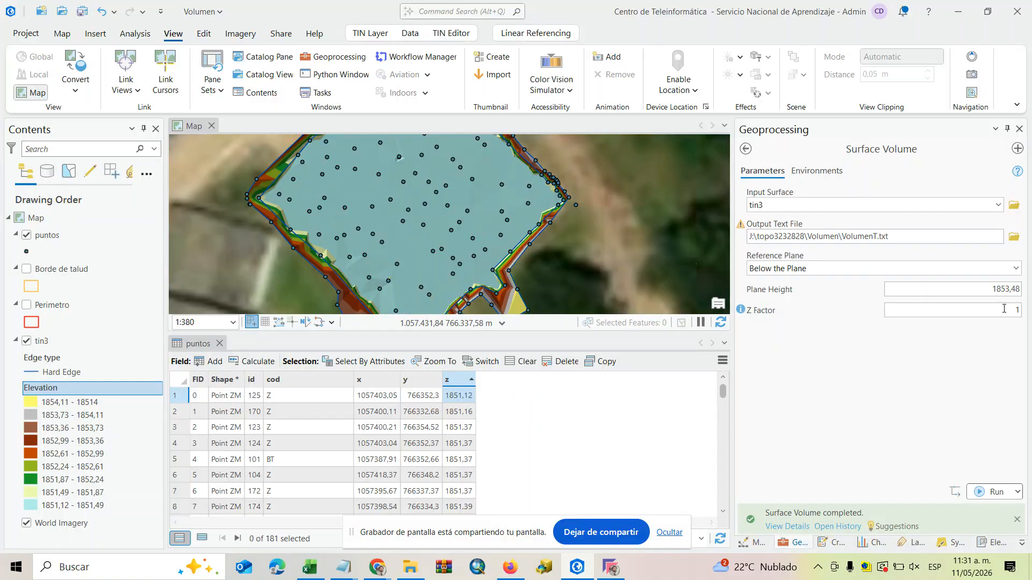
click(1010, 289)
key(BackSpace)
text(2)
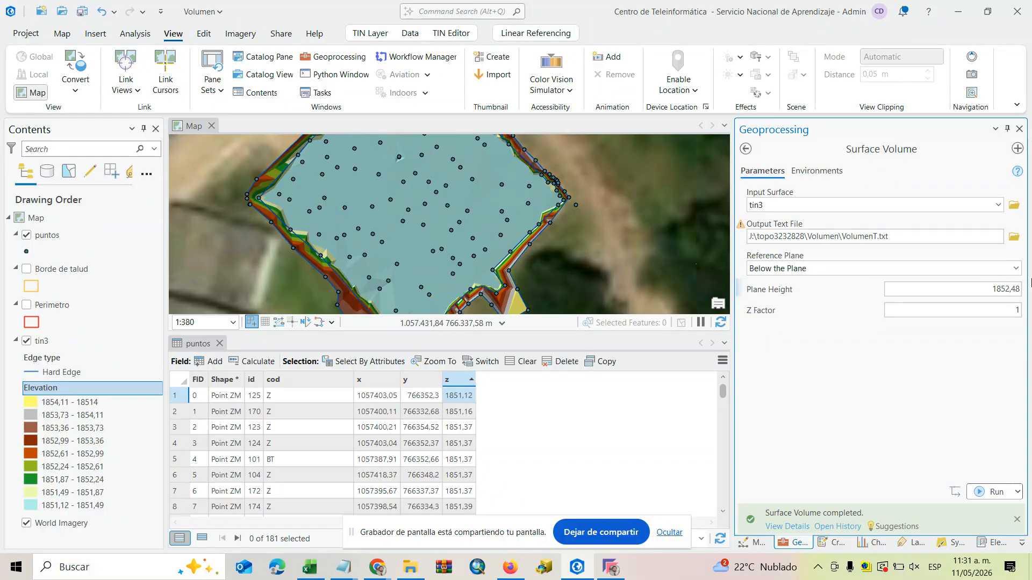
click(979, 490)
Open the VolumenT.txt output, replace the decimal point in the 1852.48 plane's volume with a comma, and copy 1062,11.
click(787, 527)
click(624, 460)
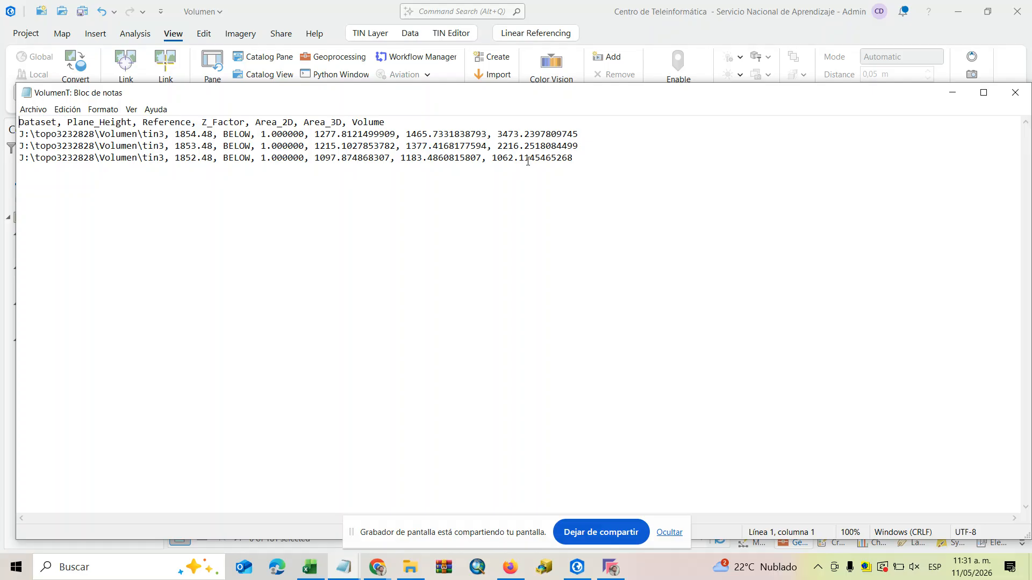
key(BackSpace)
text(2)
text(,)
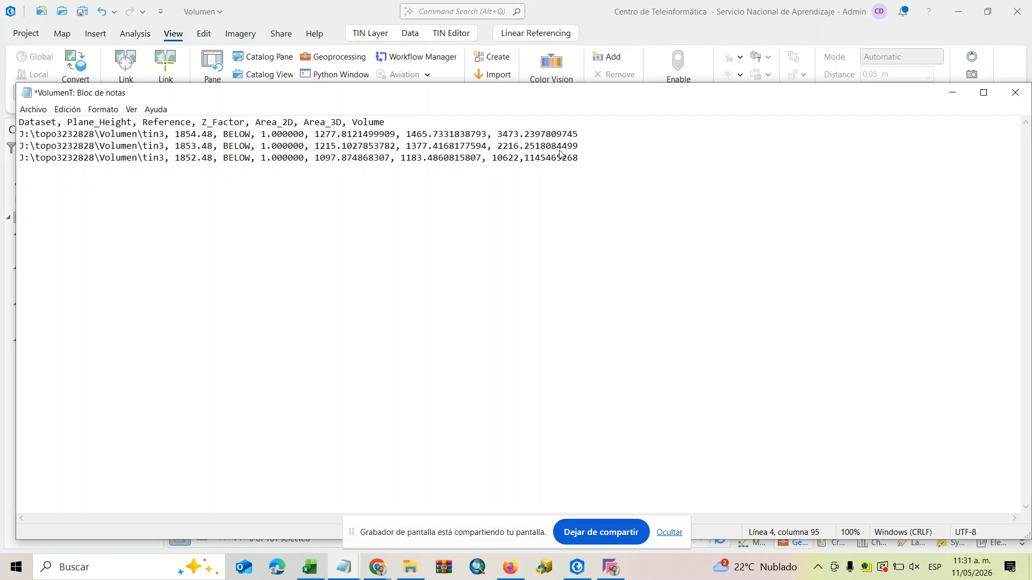
key(BackSpace)
key(BackSpace)
text(,)
drag(531, 158, 493, 160)
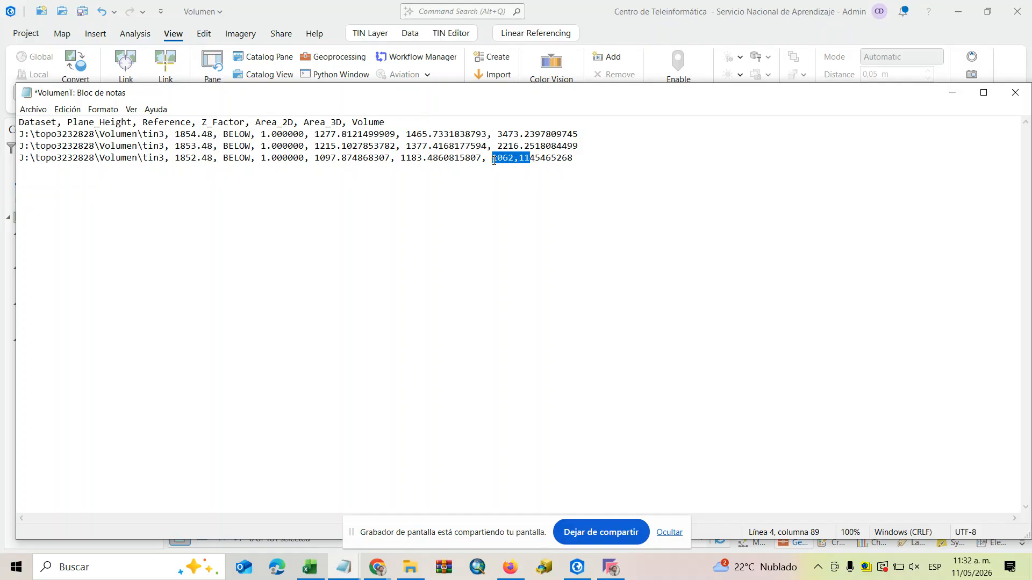
right_click(495, 159)
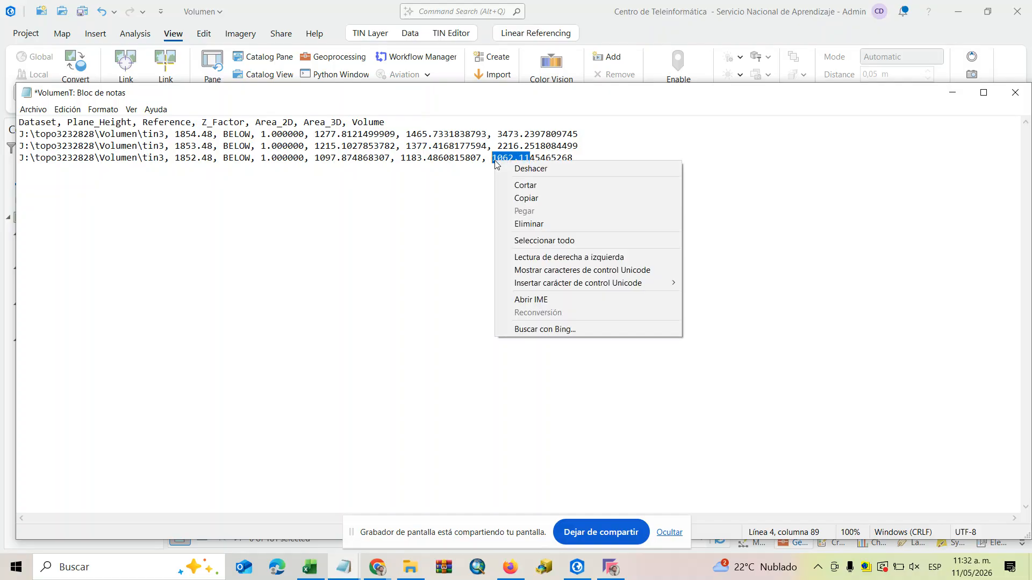
click(523, 198)
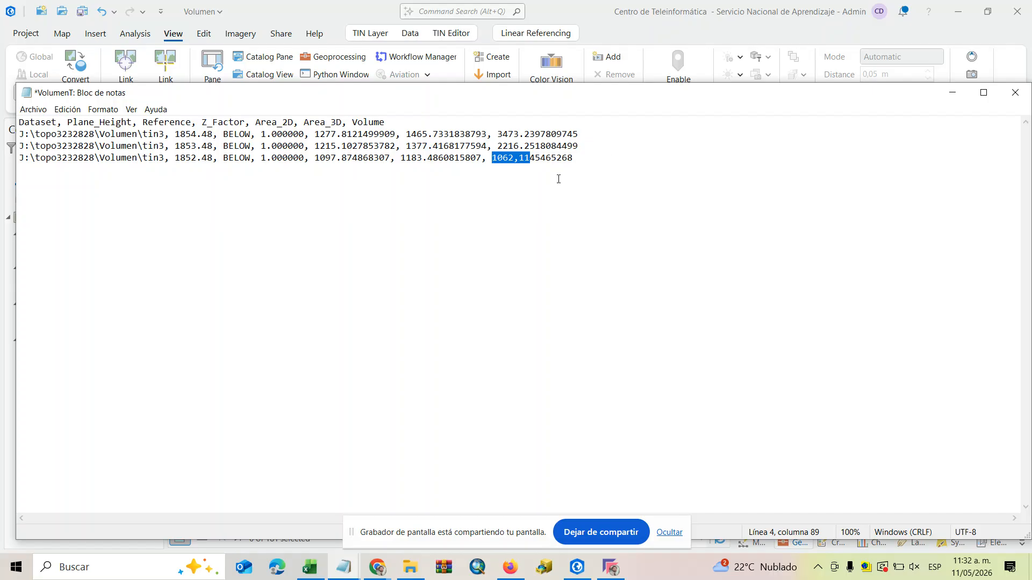
Minimize the results text, switch back to the Excel workbook and paste the copied volume 1062,11 into cell F9.
click(941, 100)
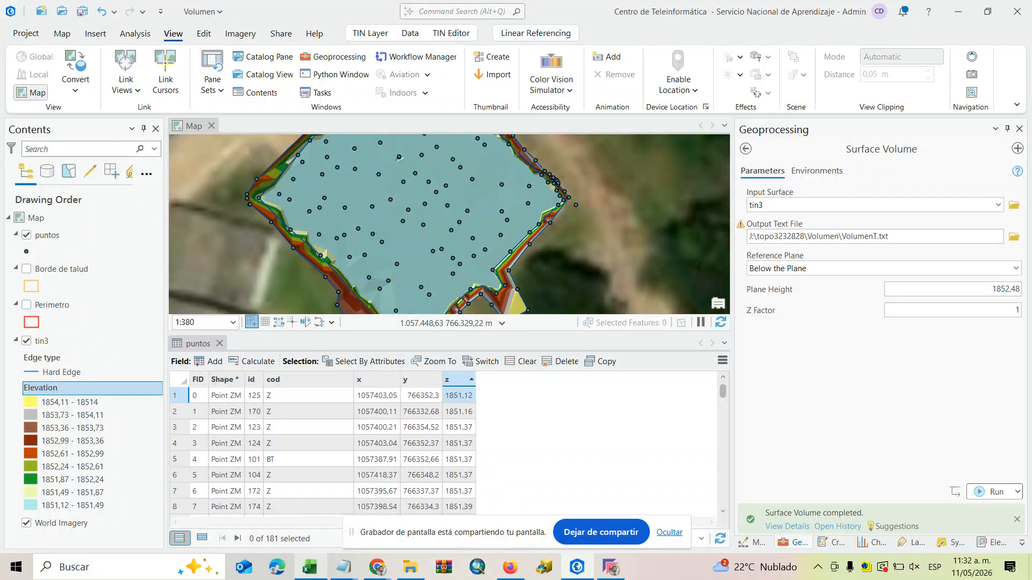
click(310, 568)
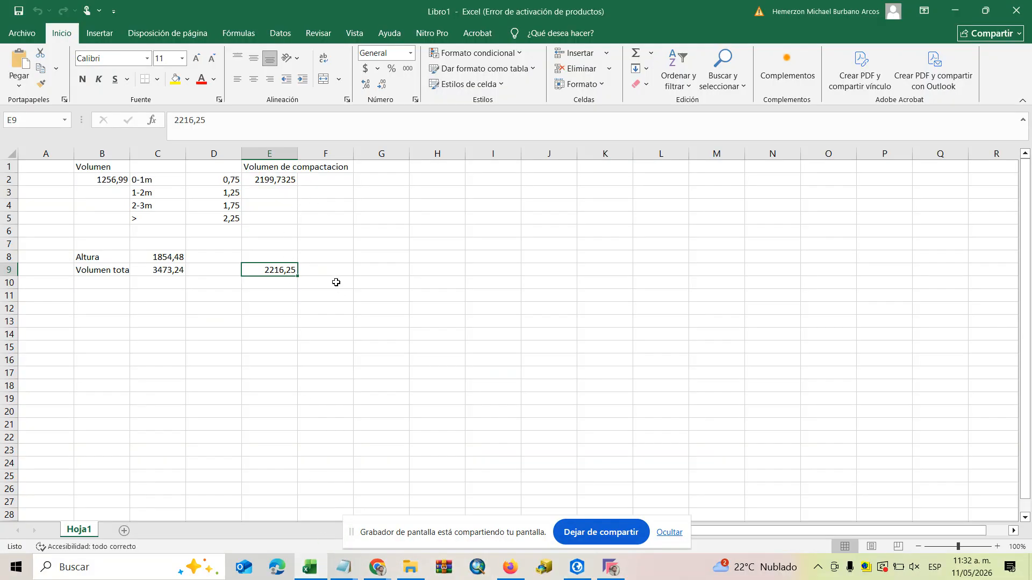
click(336, 274)
key(ctrl+v)
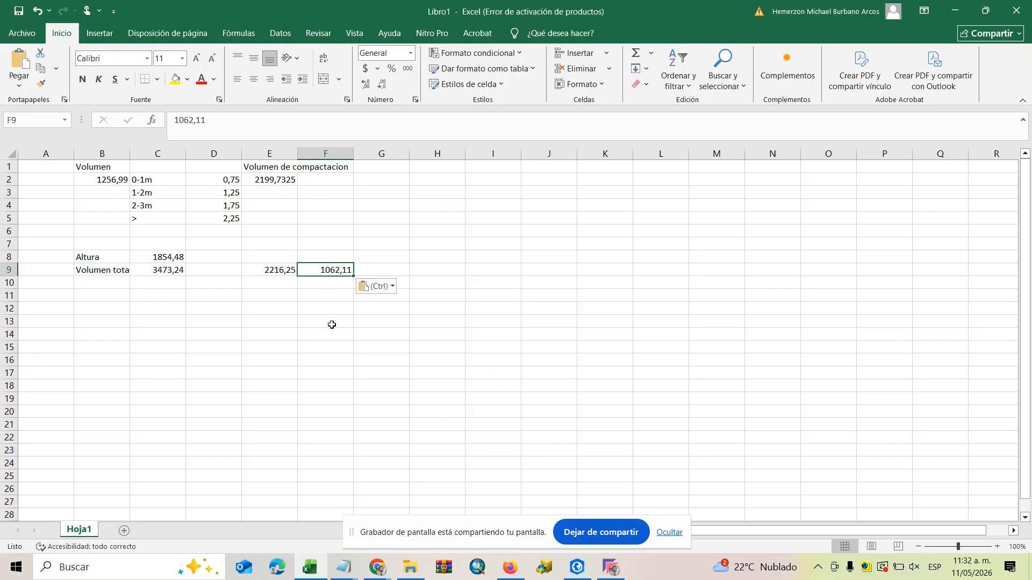
Calculate the 1-2m layer volume in B3 with the formula =E9-F9.
click(101, 191)
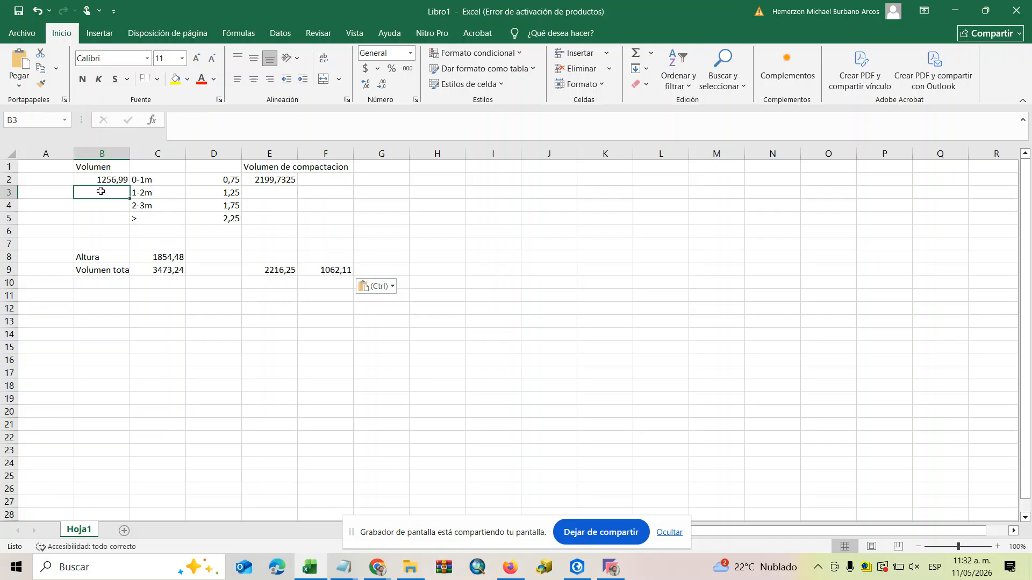
text(=)
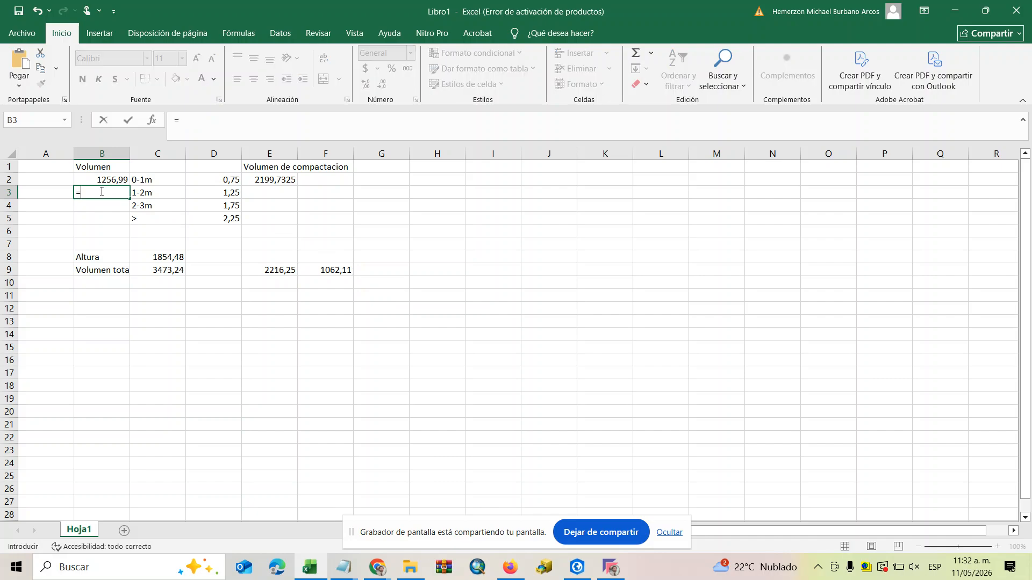
click(287, 271)
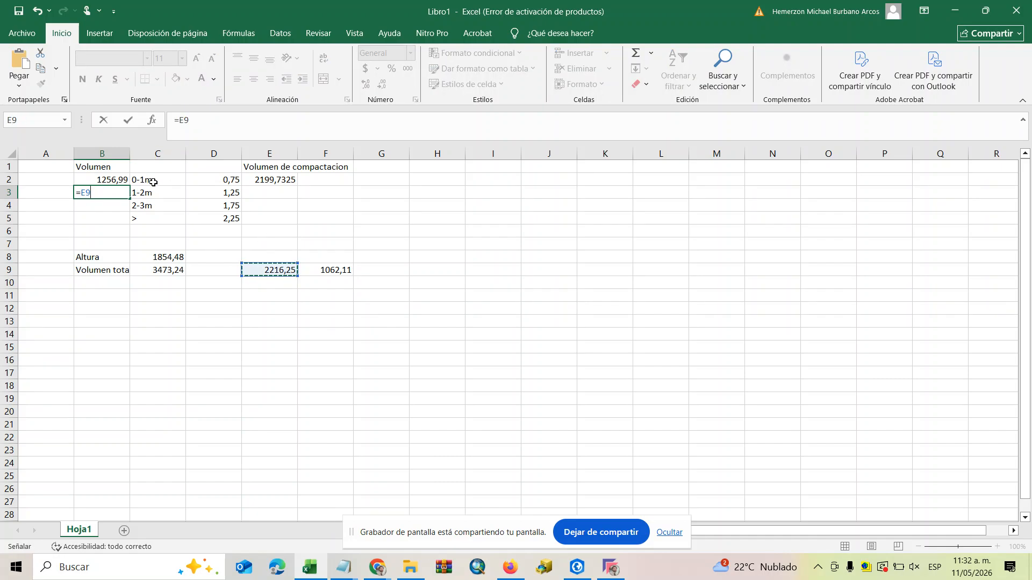
text(-)
click(343, 272)
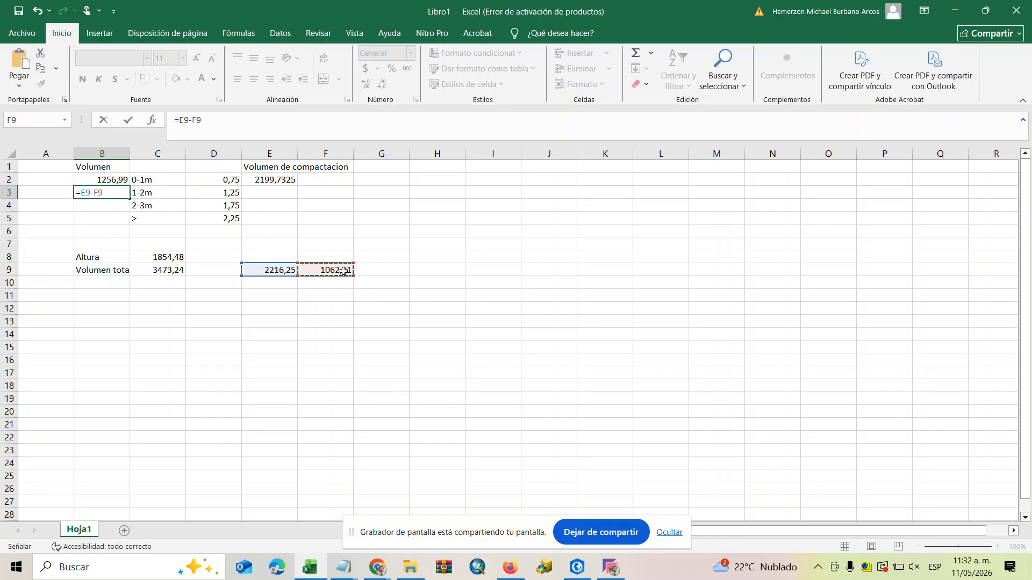
key(Return)
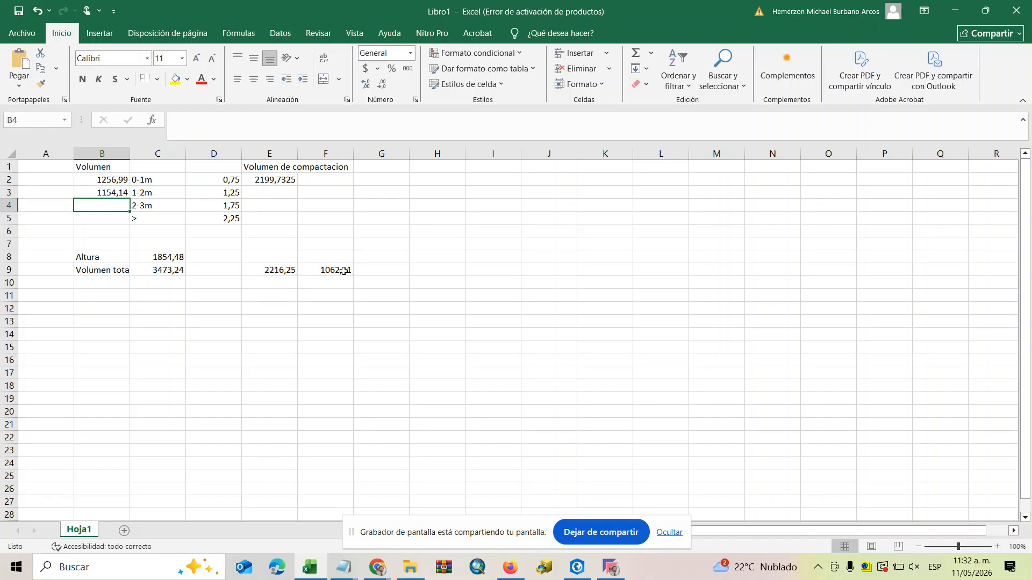
Calculate the 1-2m compaction volume in E3 with the formula =B3+(B3*D3).
click(265, 193)
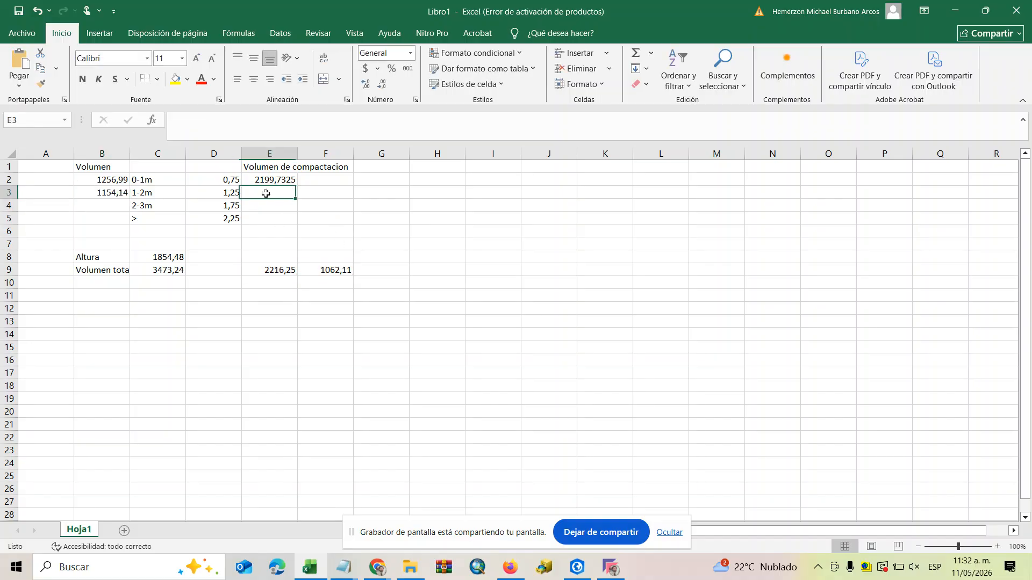
text(=)
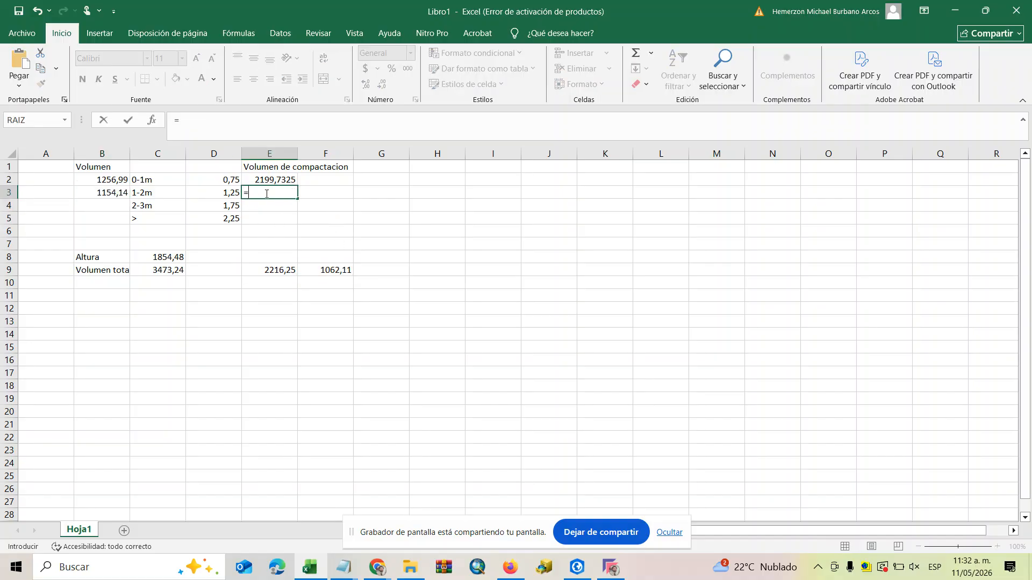
click(114, 192)
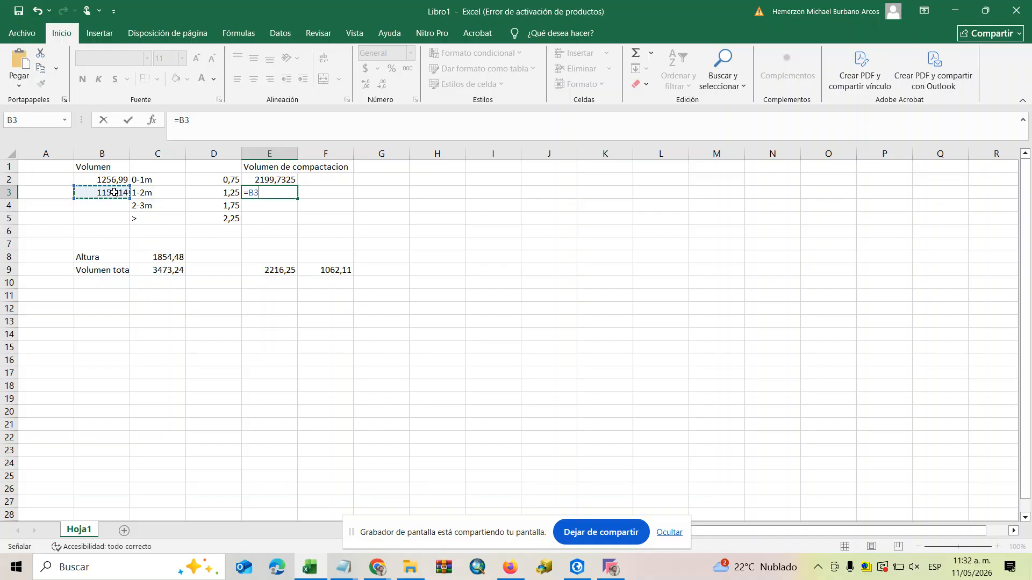
text(*)
text(+)
text(()
click(95, 191)
text(*)
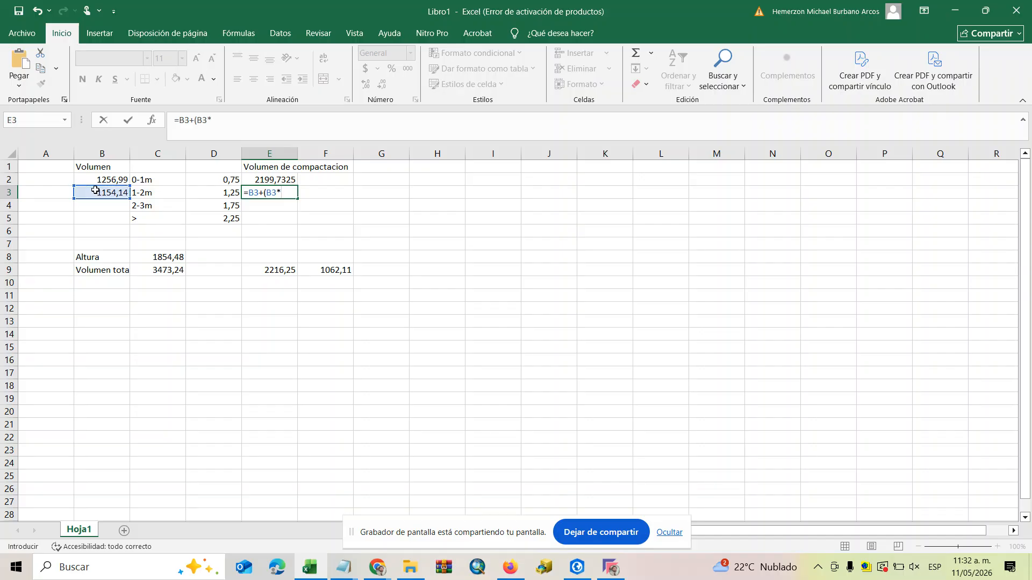
click(224, 197)
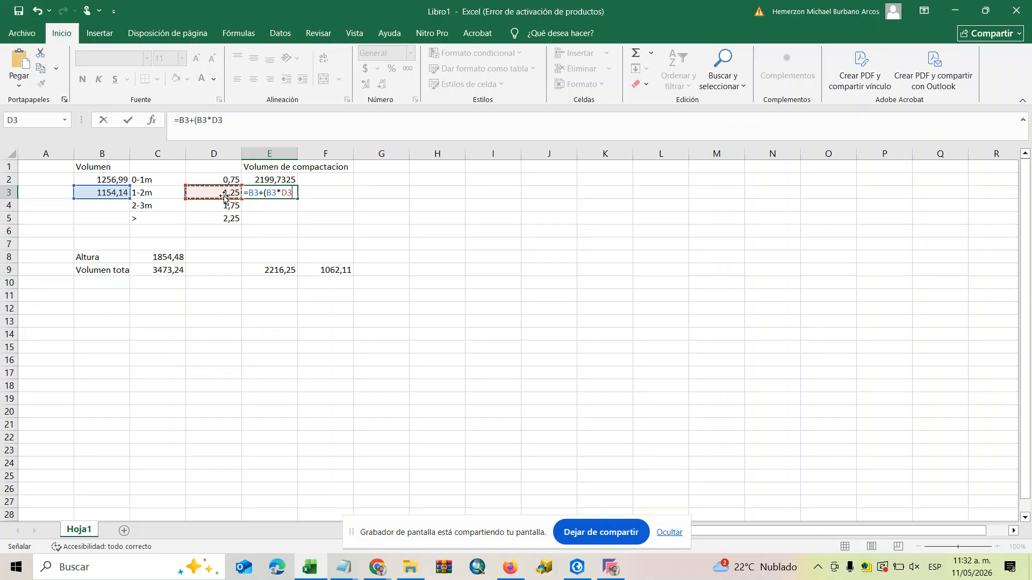
key(Return)
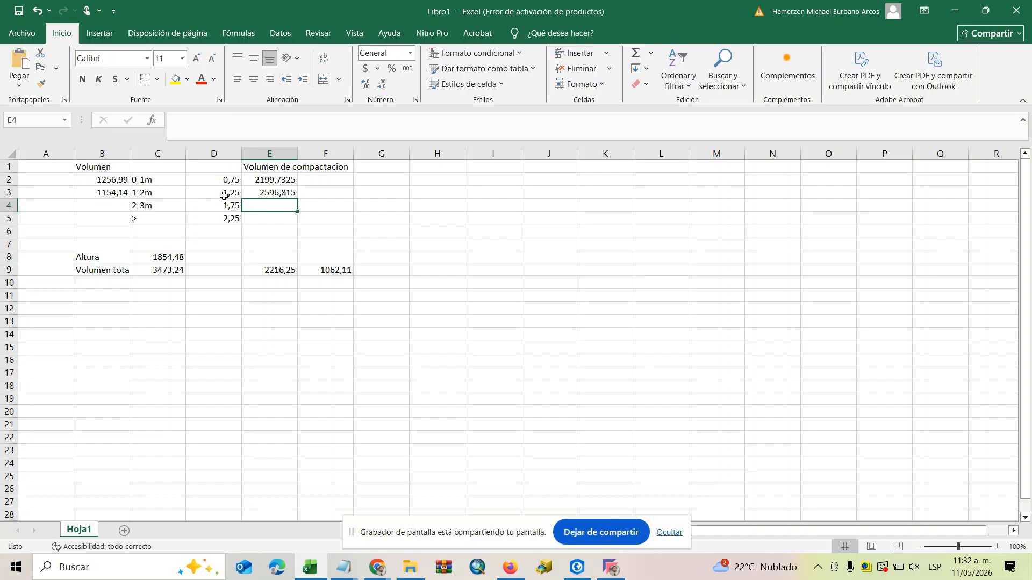
Return to ArcGIS Pro and run Surface Volume on tin3 with the below-plane height set to 1851,48.
click(111, 206)
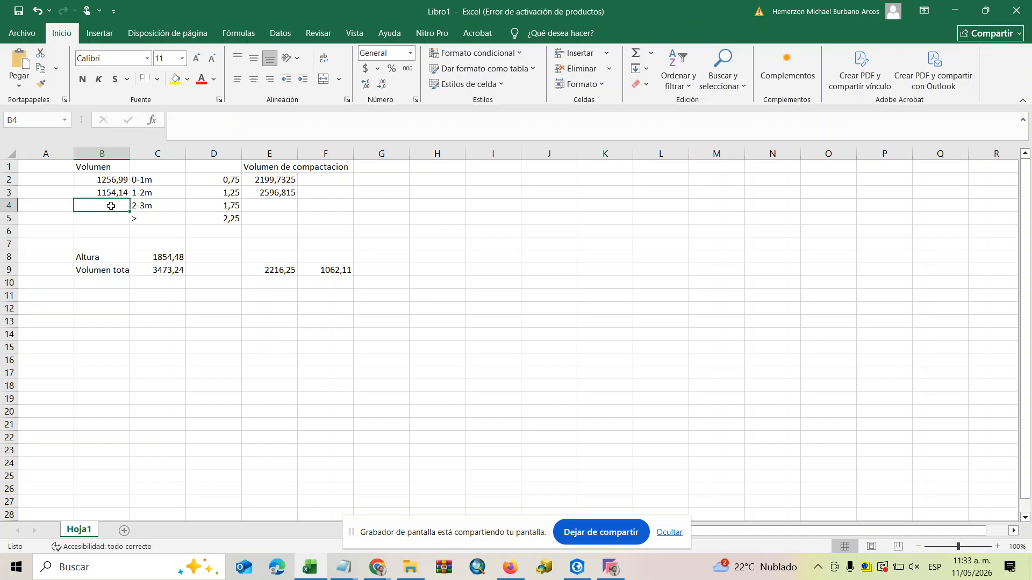
click(574, 574)
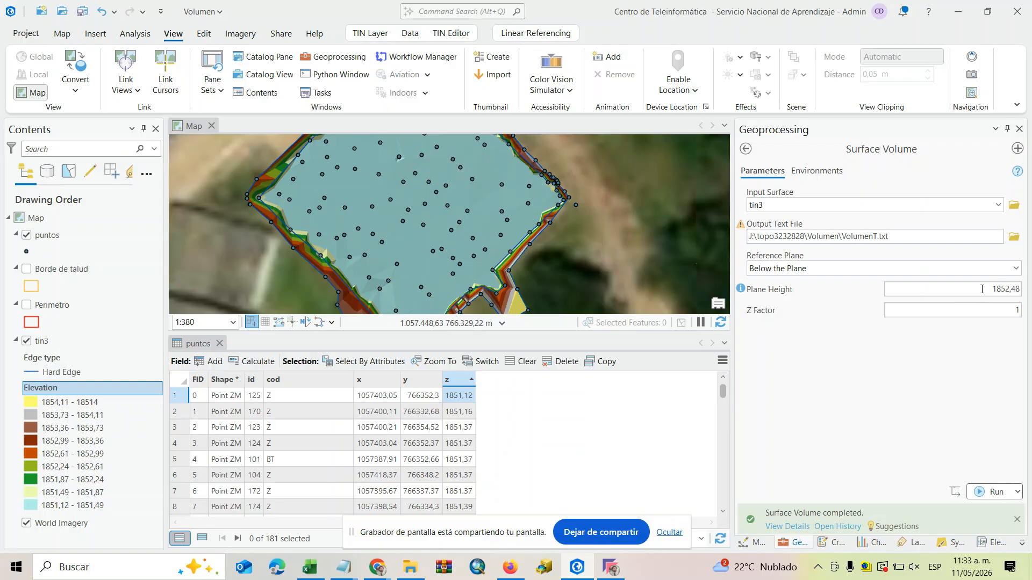
click(1008, 289)
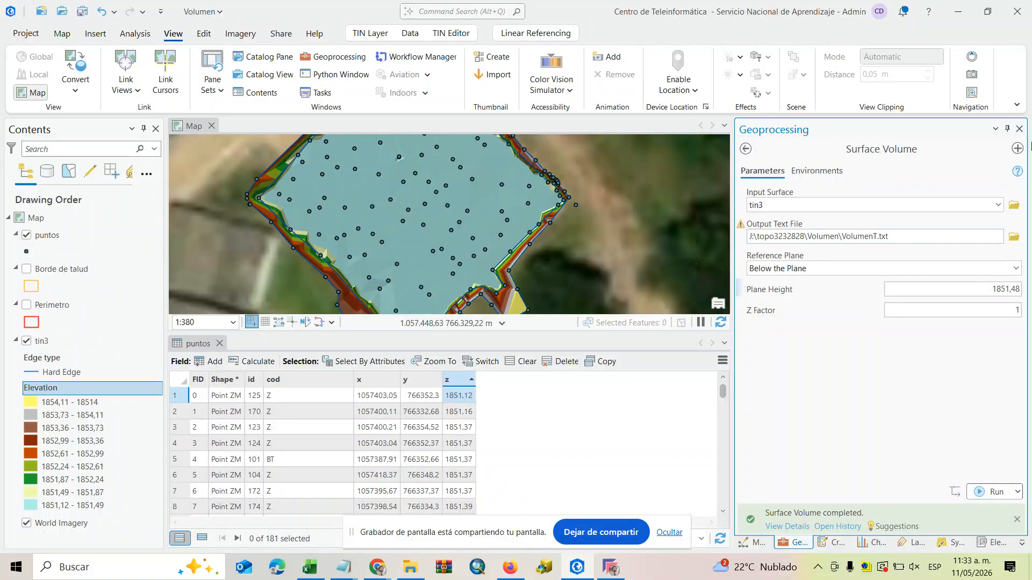
click(989, 492)
Open the updated VolumenT.txt results and replace the decimal point in the 1851.48 plane's volume with a comma.
mouse_move(844, 528)
click(611, 460)
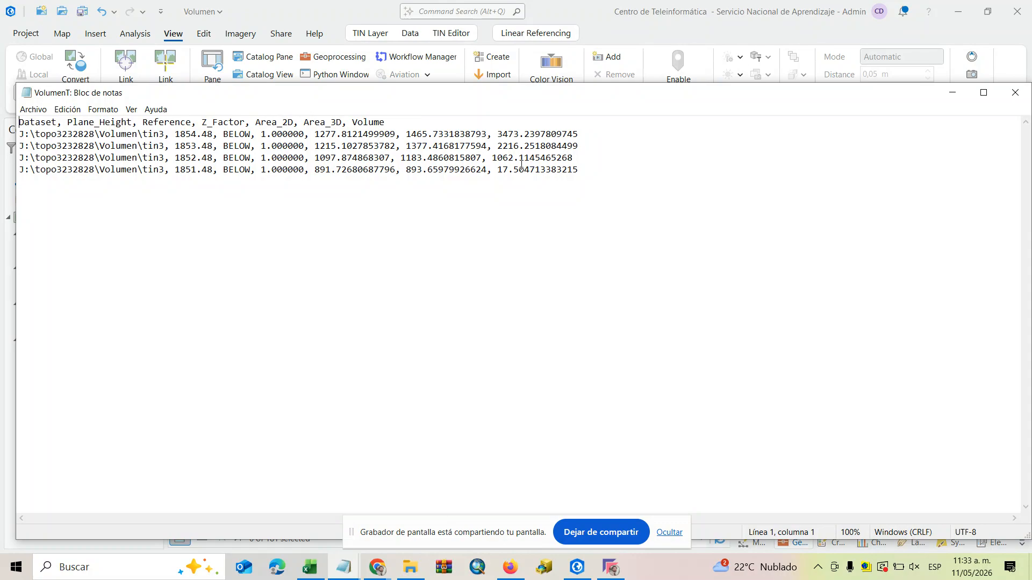
drag(513, 171, 520, 170)
click(534, 194)
click(515, 173)
key(BackSpace)
text(,)
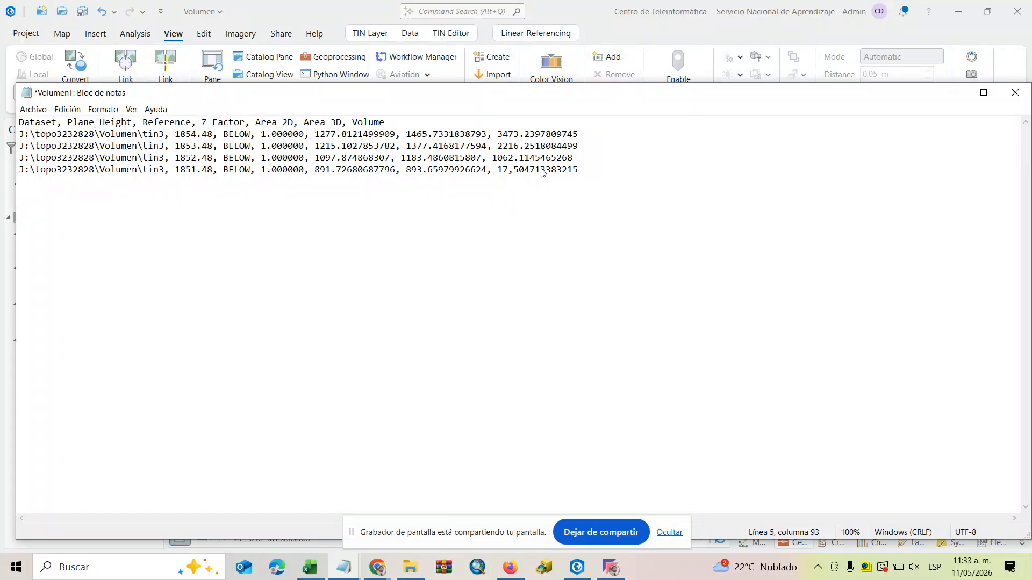
click(544, 247)
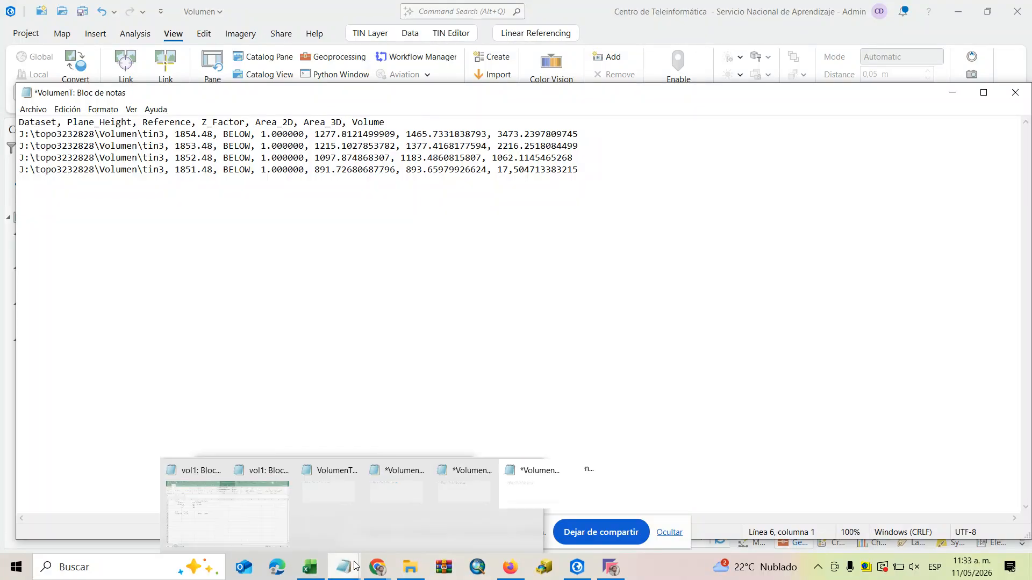
Switch to the Excel workbook and enter the volume 17,05 in cell G9.
mouse_move(369, 559)
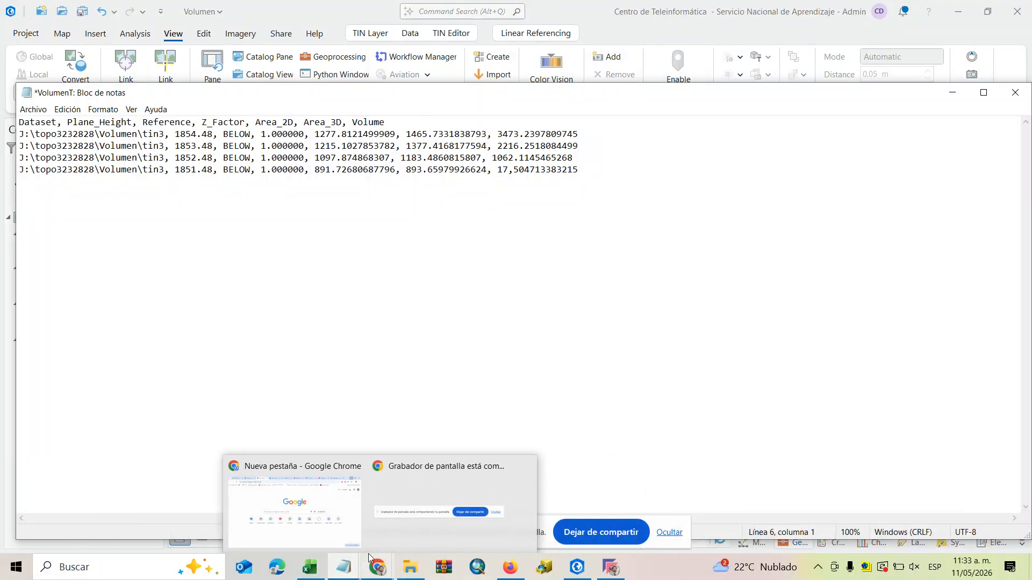
click(315, 575)
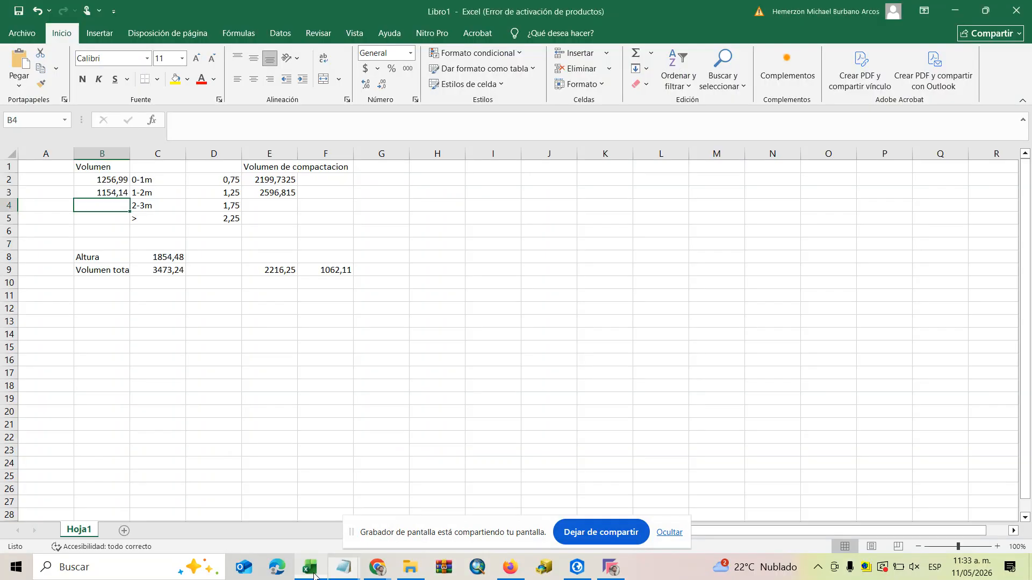
click(395, 276)
text(17)
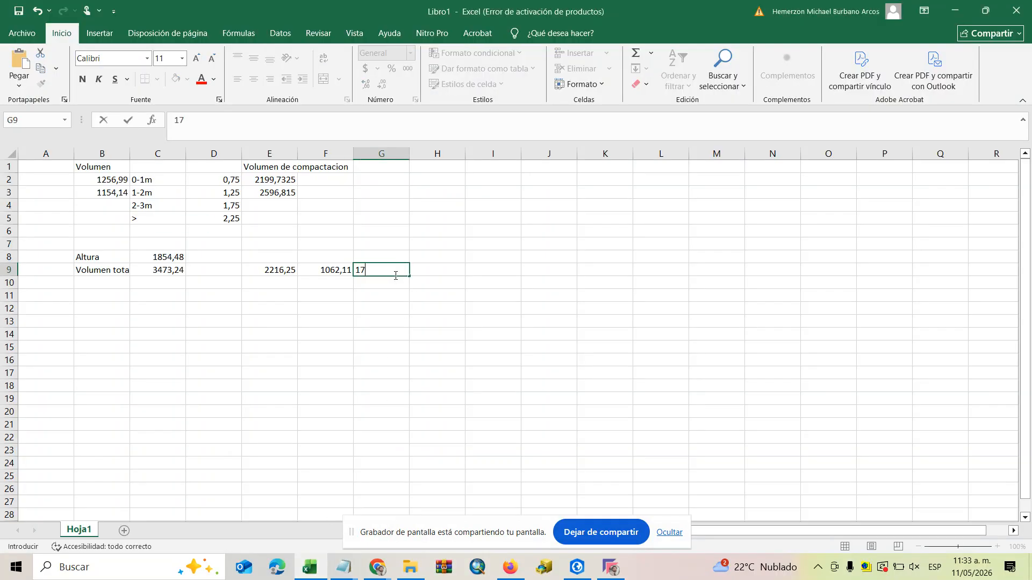
text(,05)
click(431, 323)
click(339, 270)
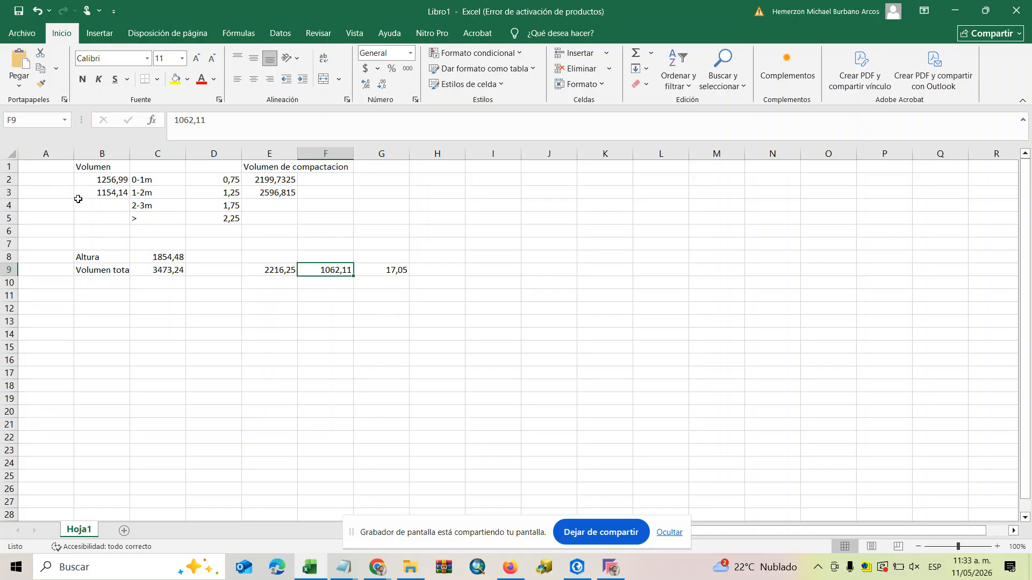
Calculate the 2-3m layer volume in B4 with the formula =F9-G9.
click(100, 202)
text(=)
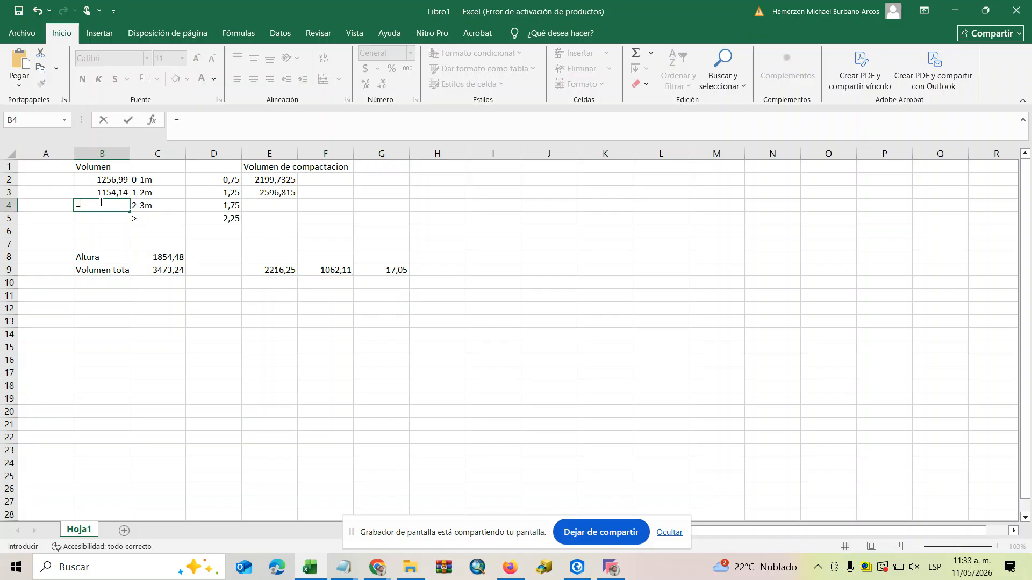
click(331, 271)
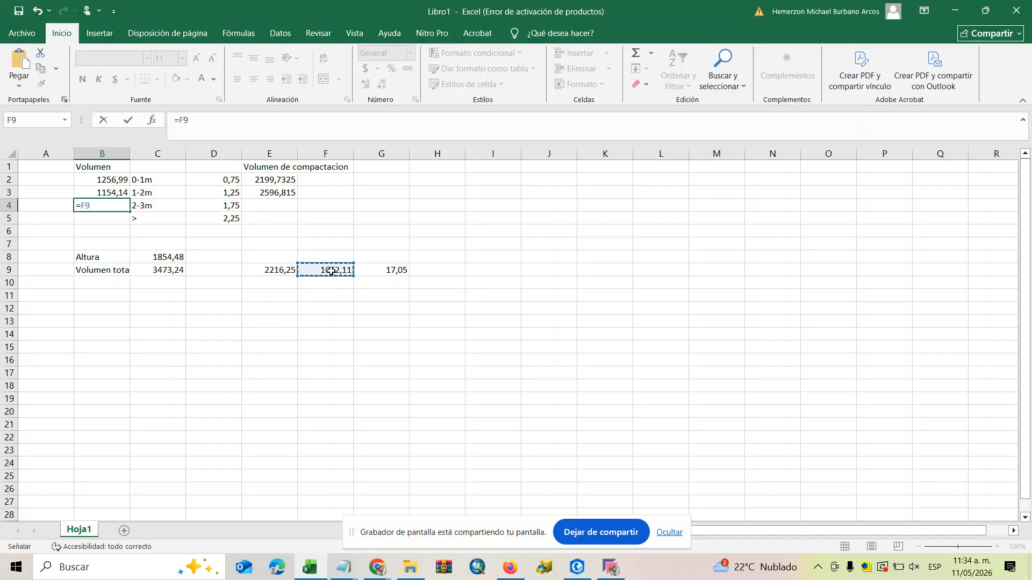
text(-)
click(403, 271)
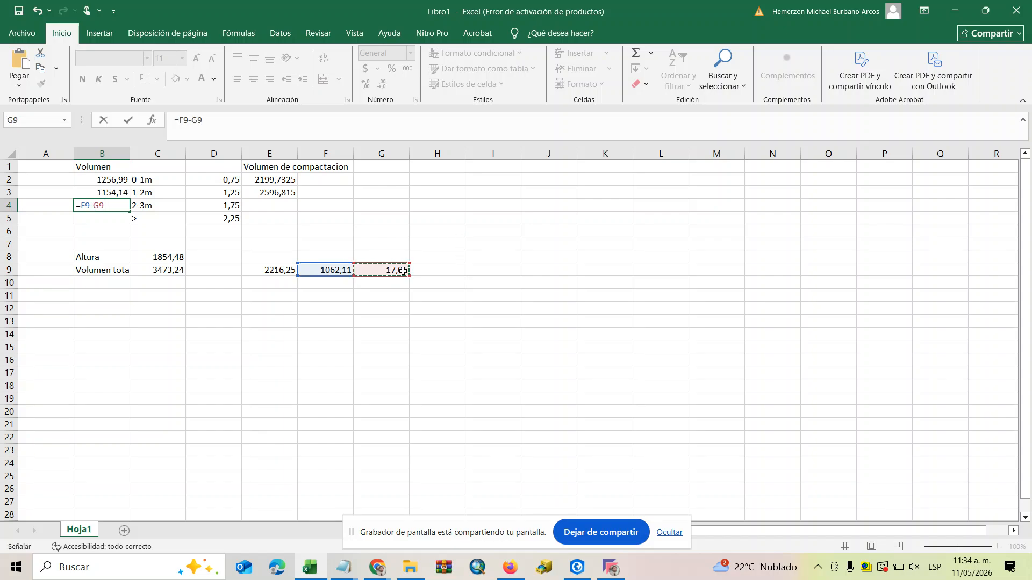
key(Return)
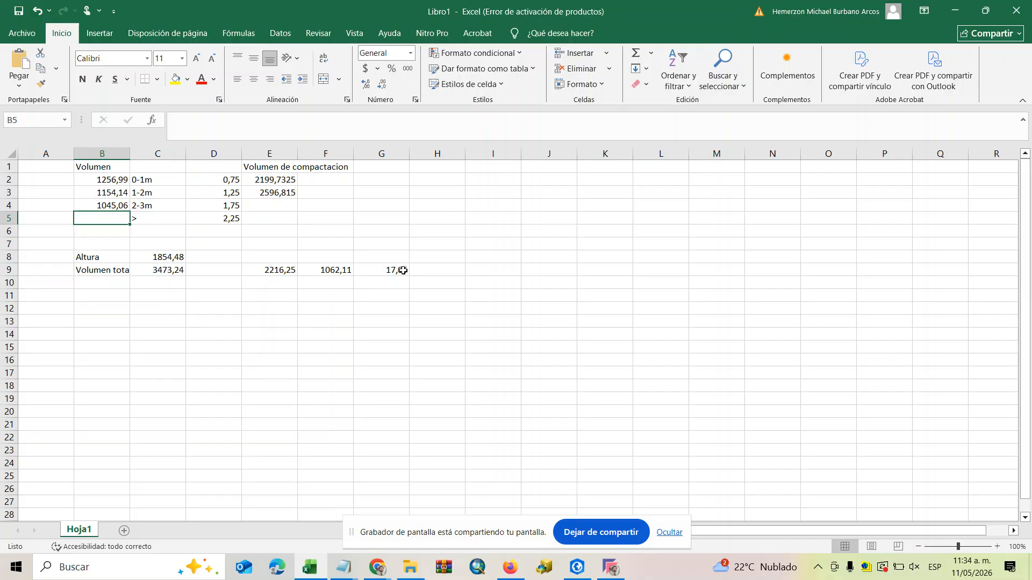
click(270, 206)
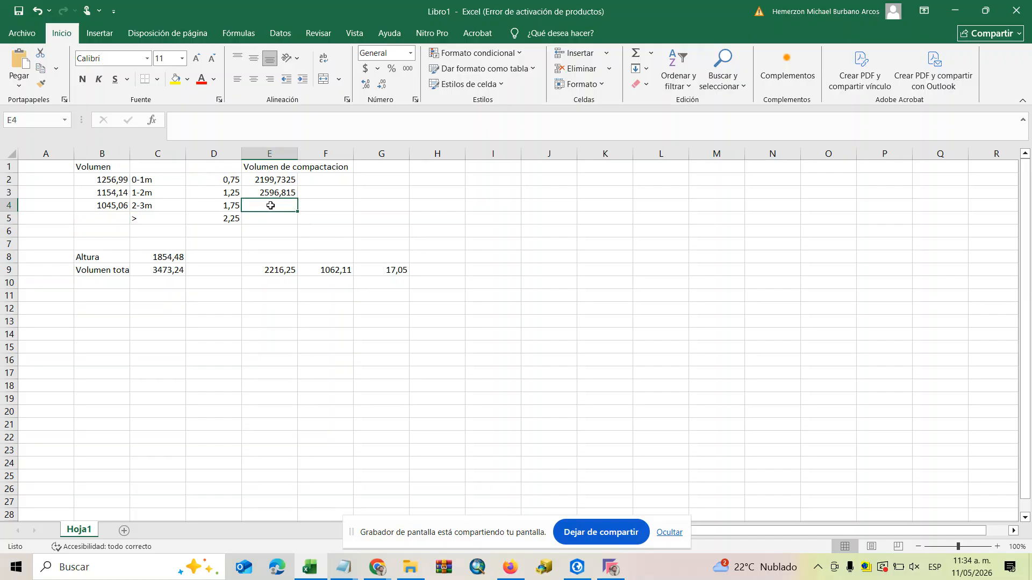
text(=)
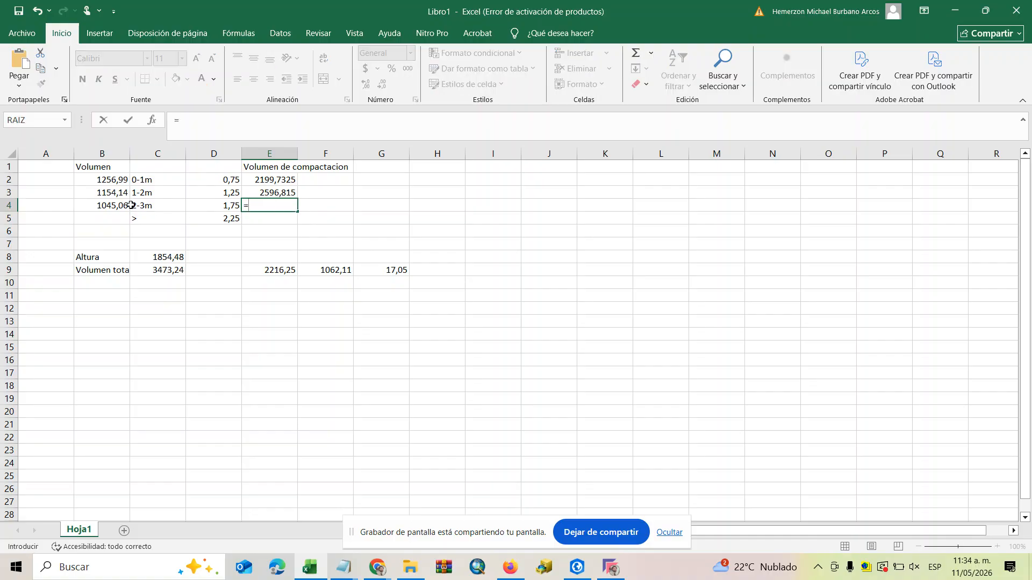
click(113, 206)
text(*)
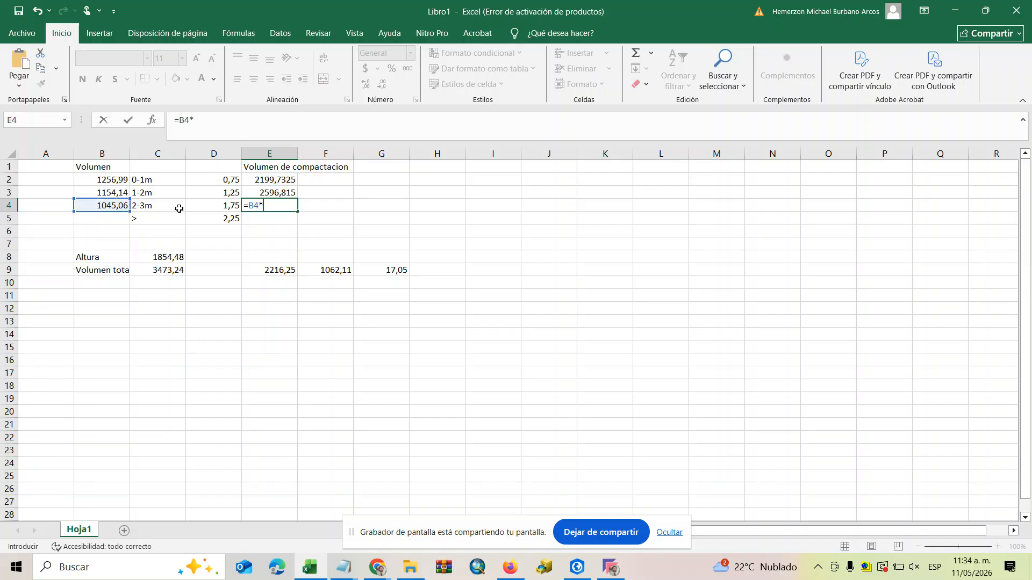
text(()
click(108, 205)
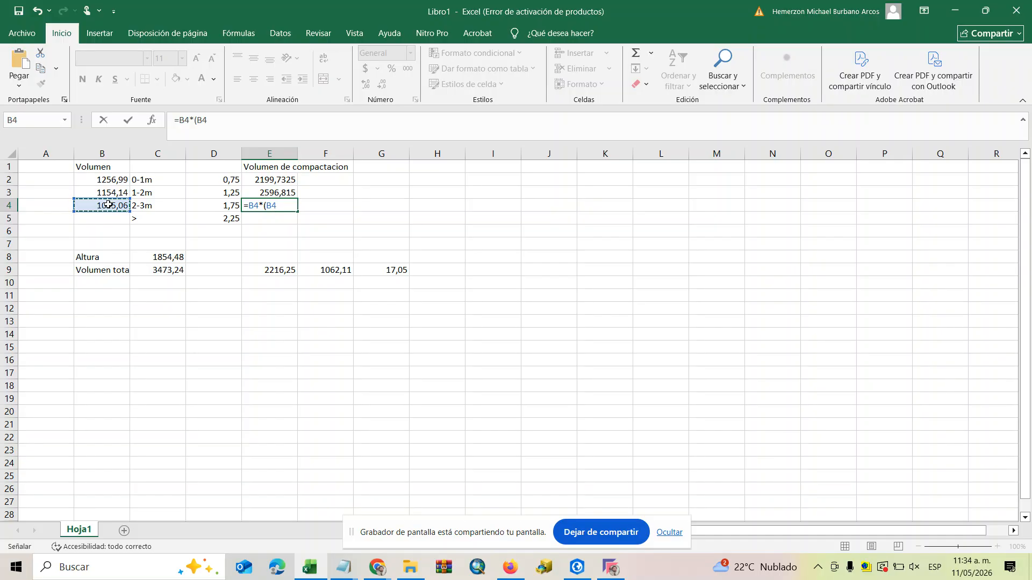
text(*)
click(194, 121)
key(BackSpace)
text(+)
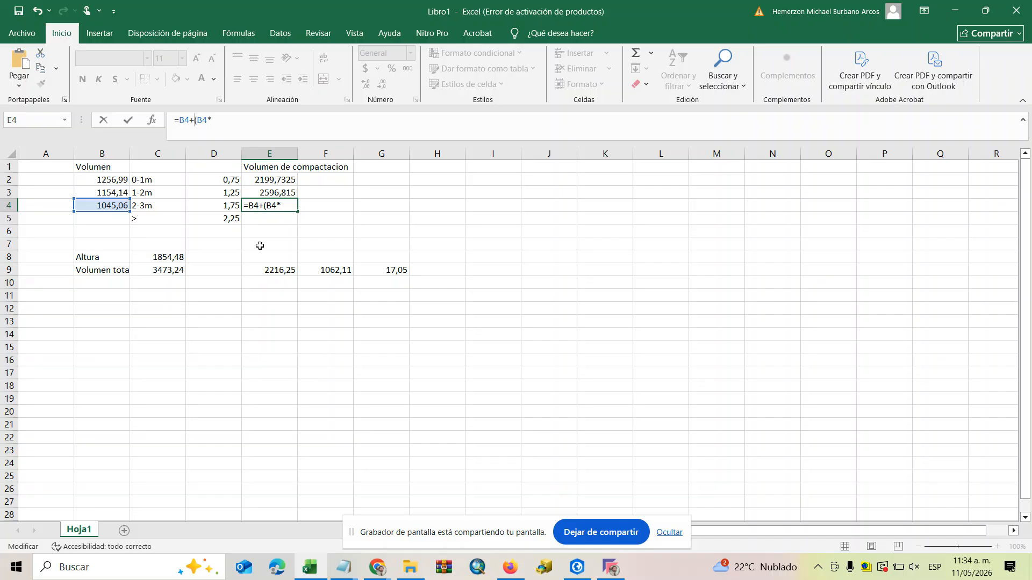
click(237, 207)
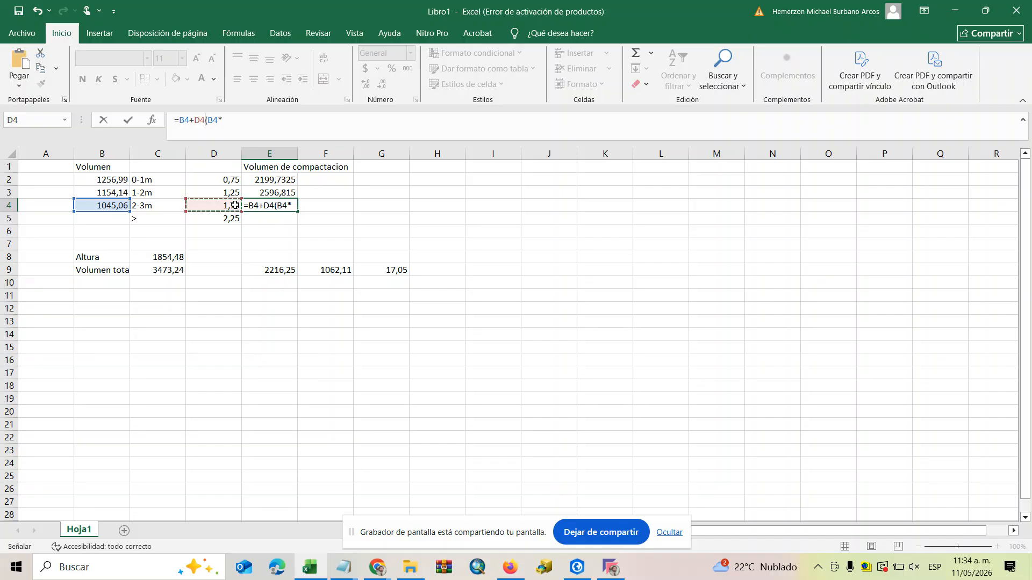
click(276, 206)
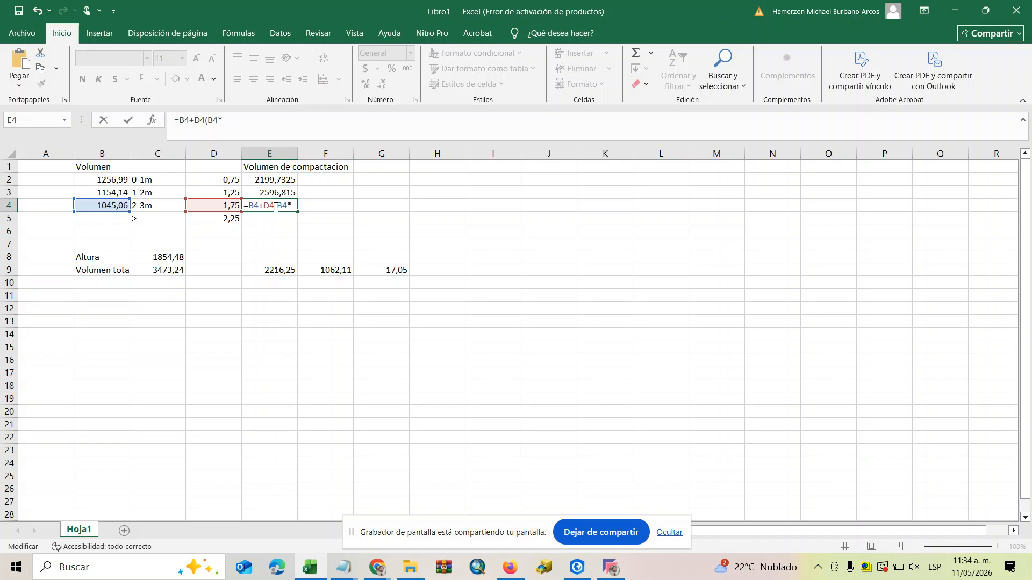
key(Escape)
Calculate the 2-3m compaction volume in E4 with the formula =B4+(B4*D4).
double_click(257, 208)
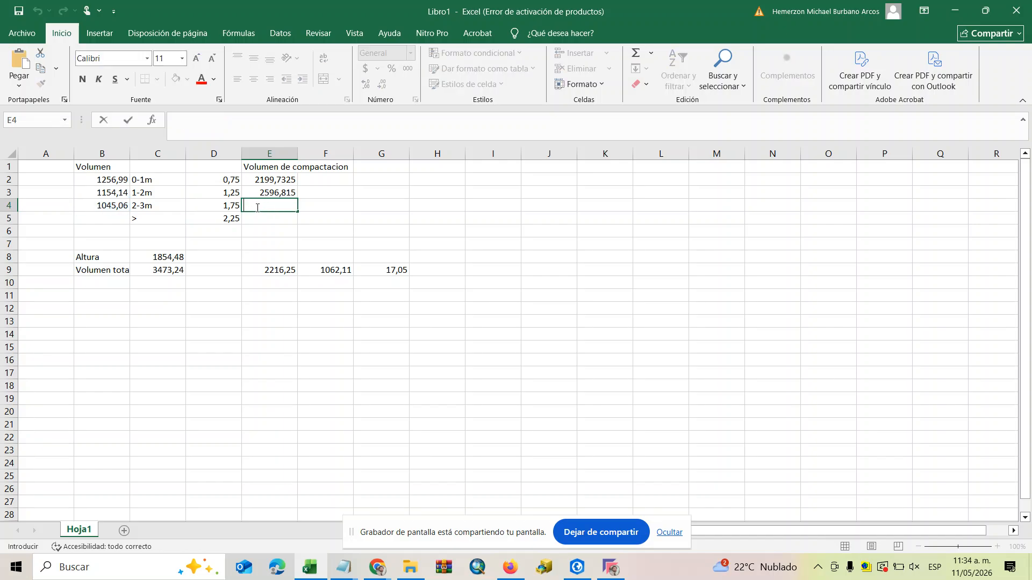
text(=)
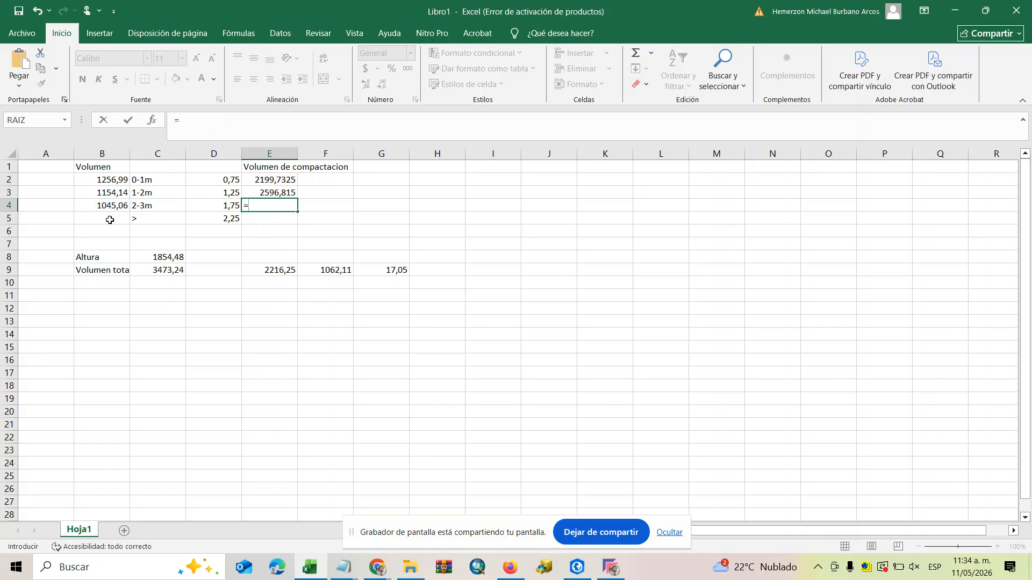
click(106, 206)
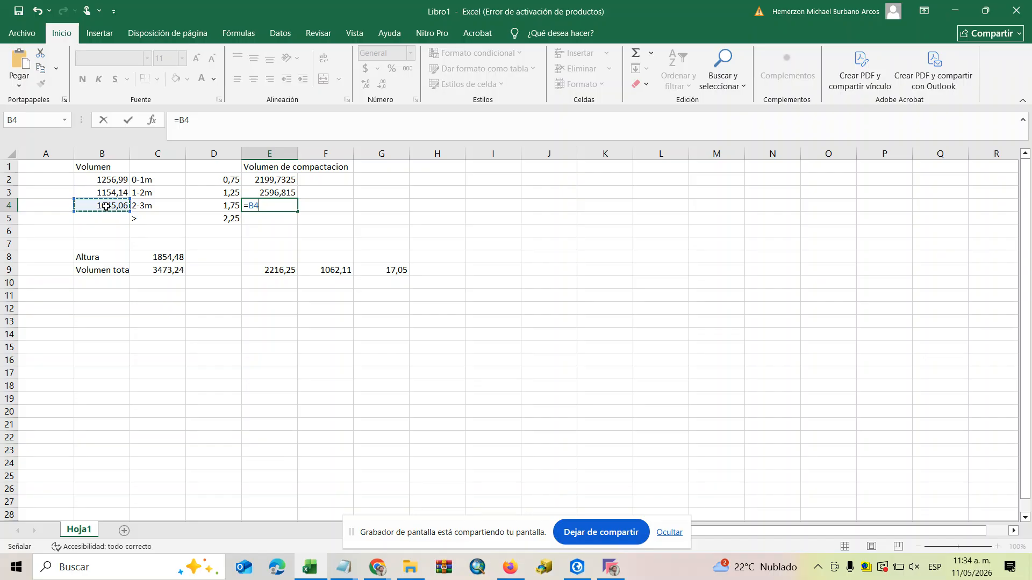
text(+()
click(106, 206)
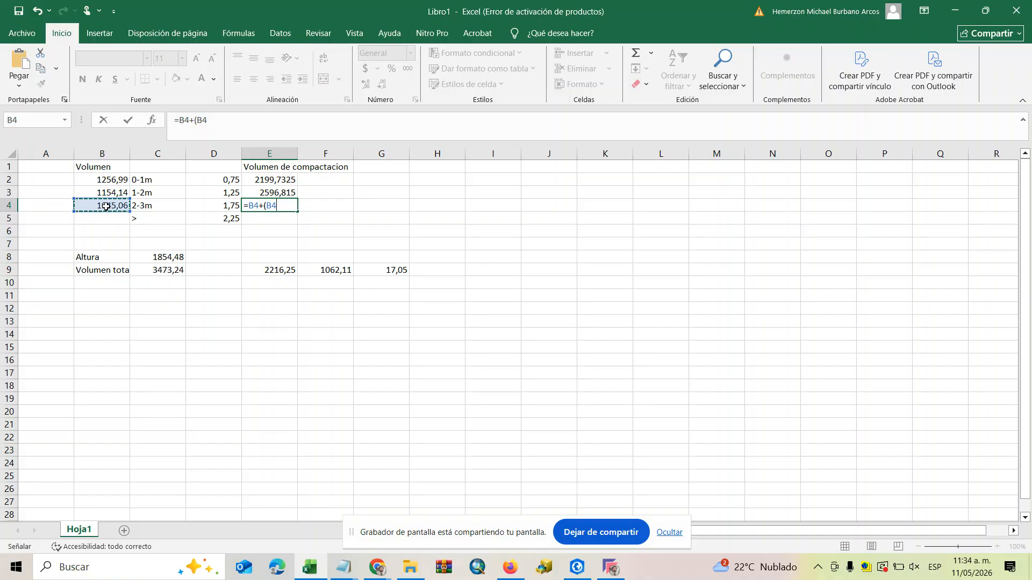
text(*)
click(224, 208)
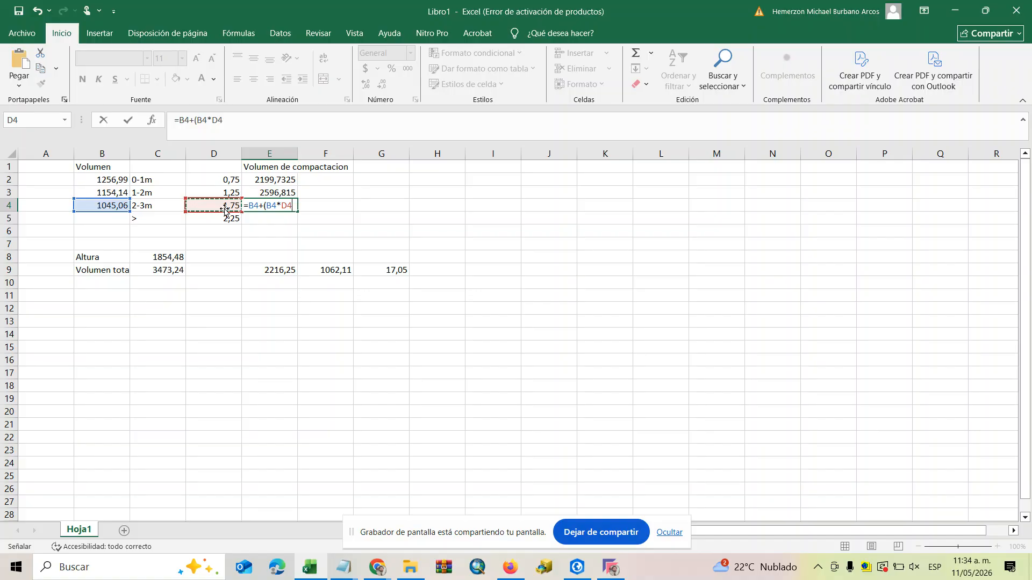
key(Return)
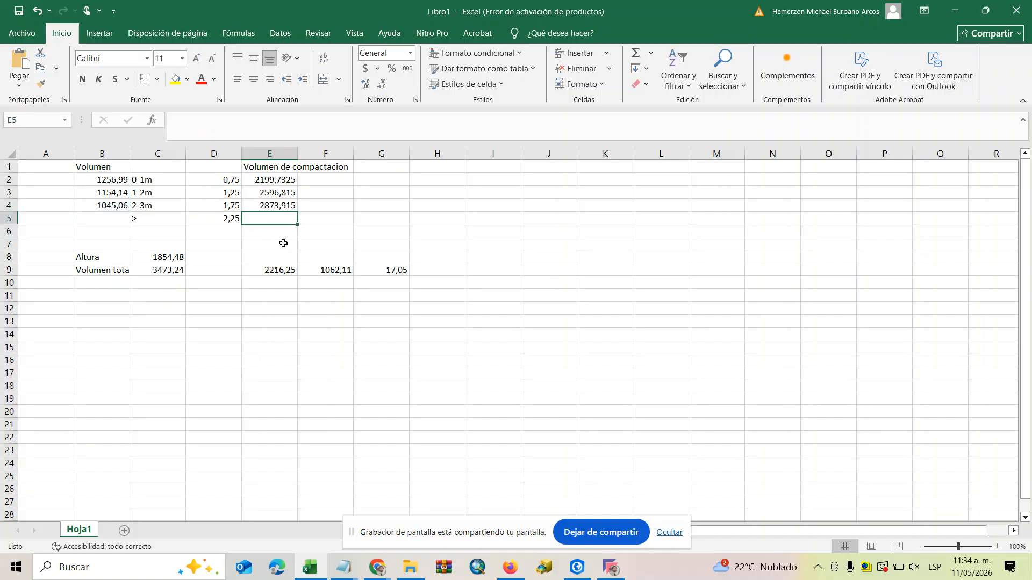
Copy the volume 17,05 from G9 into B5 as the volume of the deepest layer.
click(395, 271)
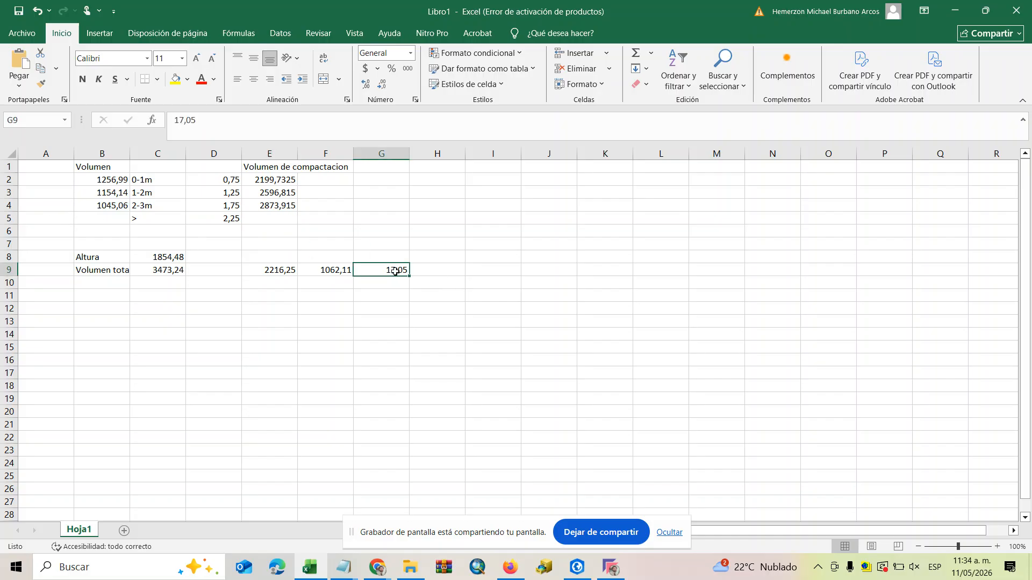
key(ctrl+c)
click(100, 216)
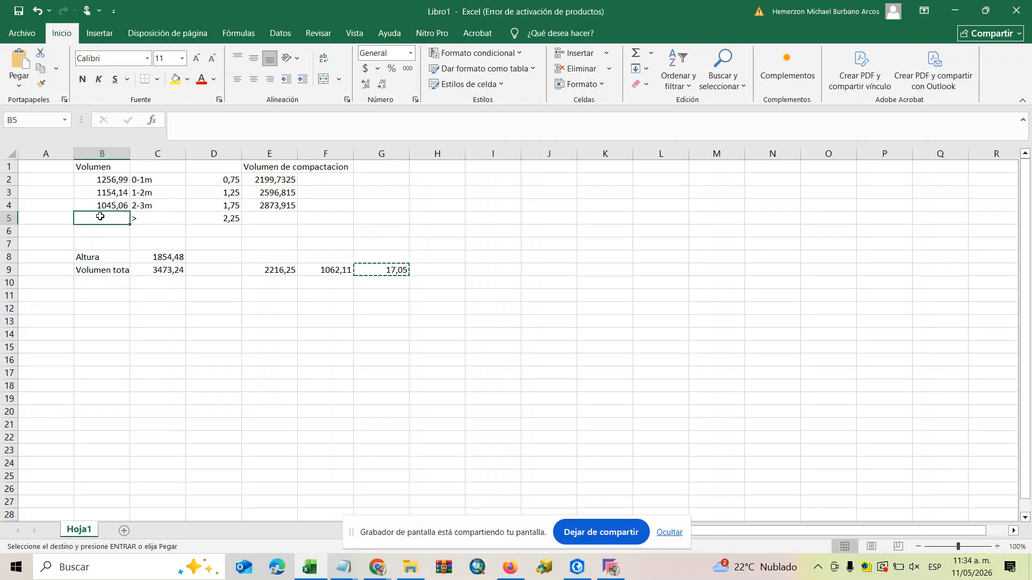
key(ctrl+v)
Calculate the deepest layer's compaction volume in E5 with the formula =B5+(B5*D5).
click(283, 221)
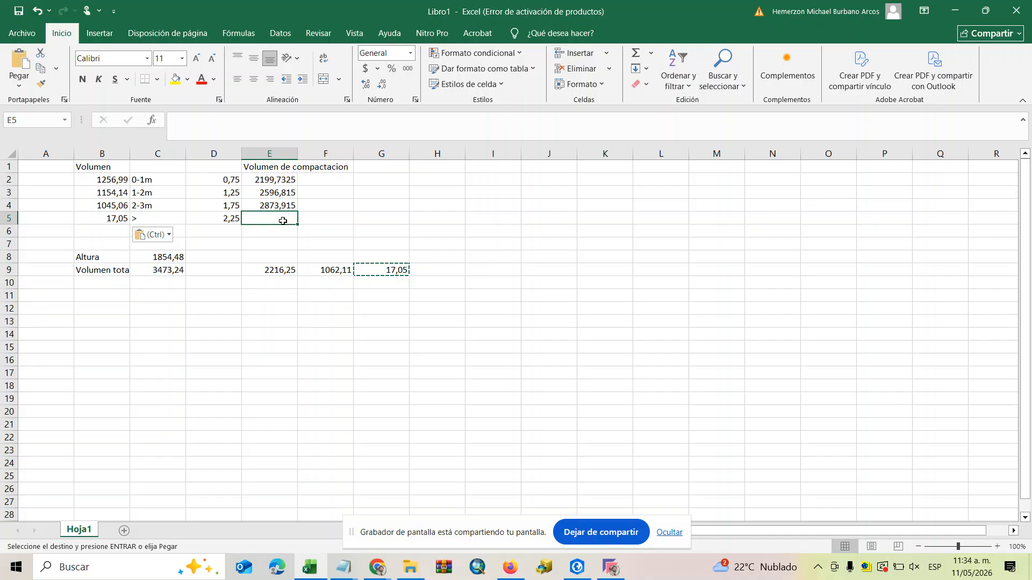
text(=)
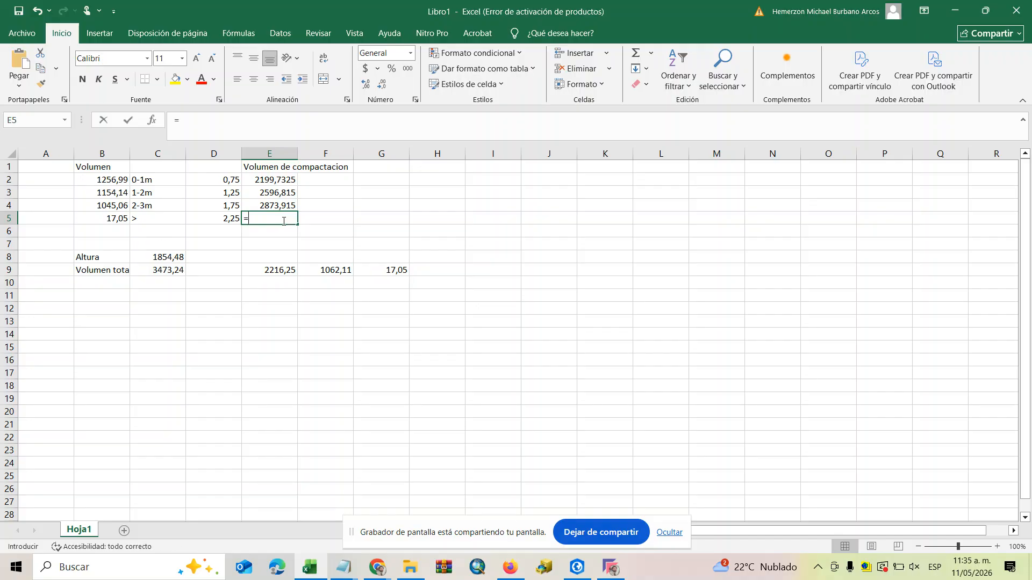
click(114, 220)
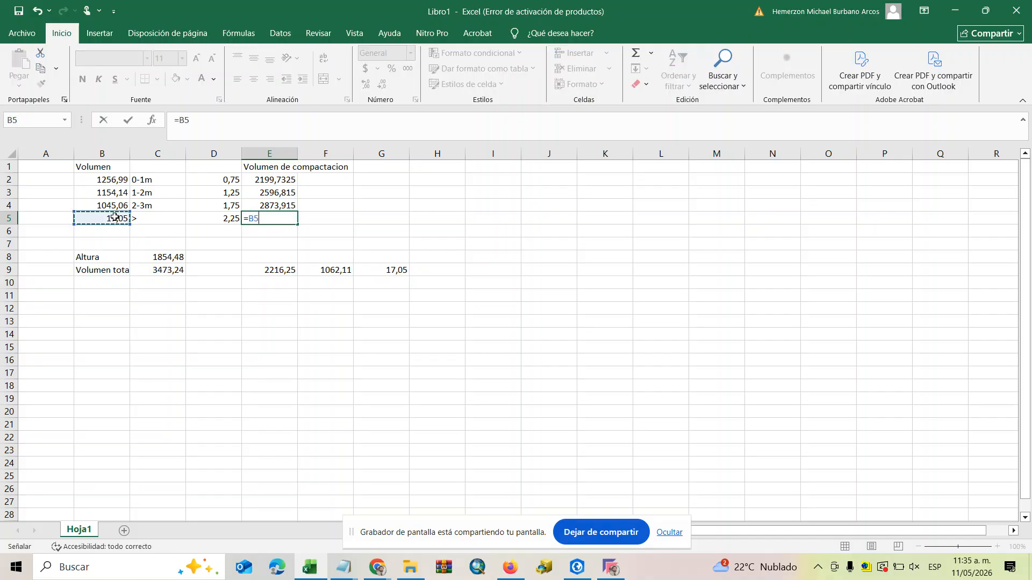
text(+()
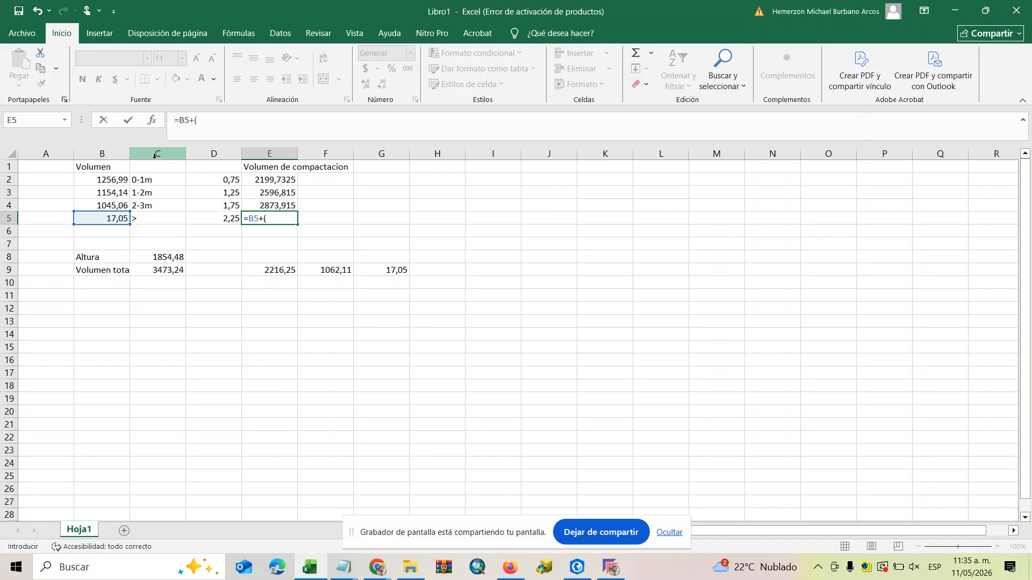
click(113, 219)
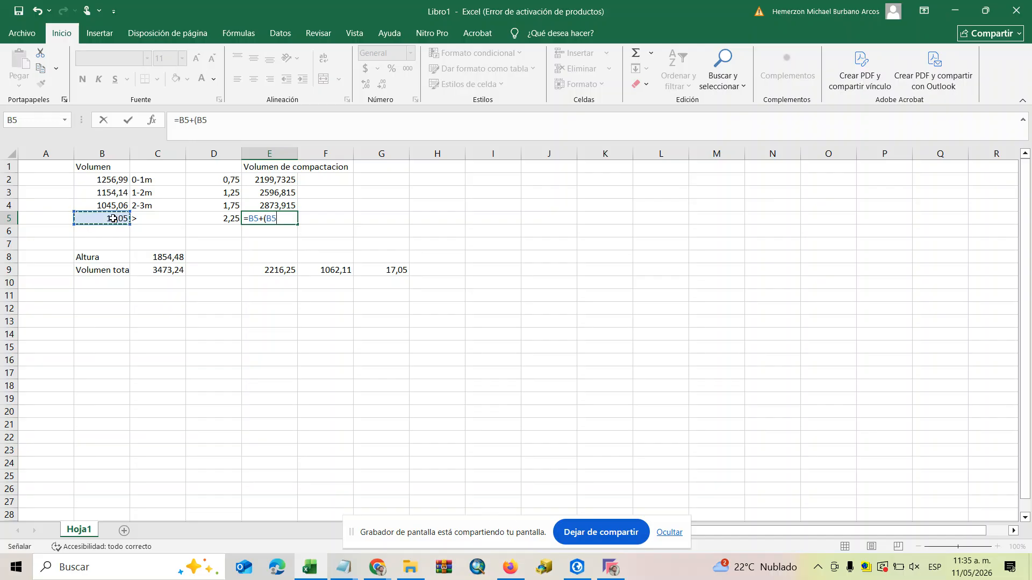
text(*)
click(222, 218)
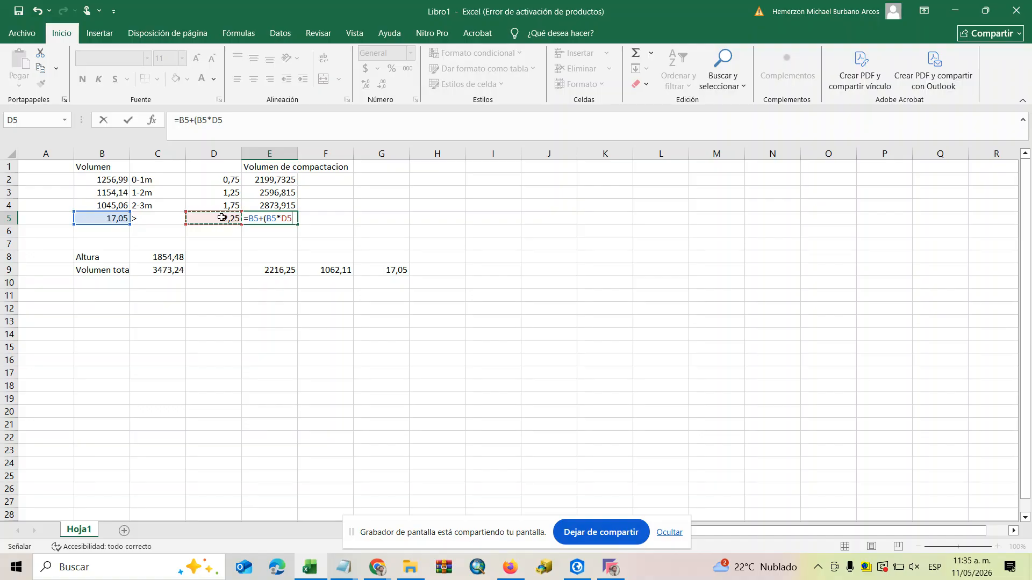
key(Return)
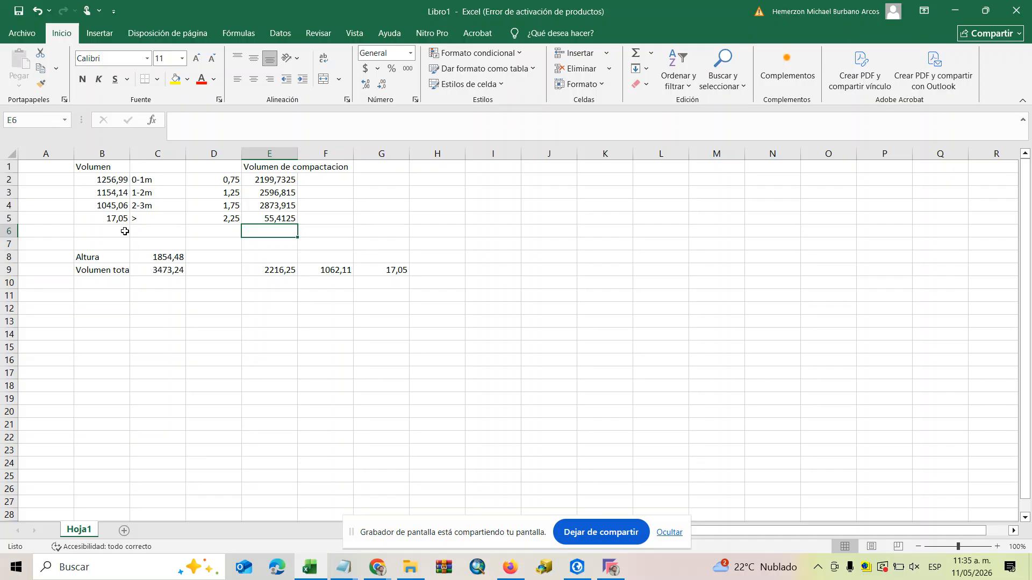
Total the layer volumes B2:B5 in B6 and the compaction volumes E2:E5 in E6 with AutoSum.
drag(114, 179, 112, 231)
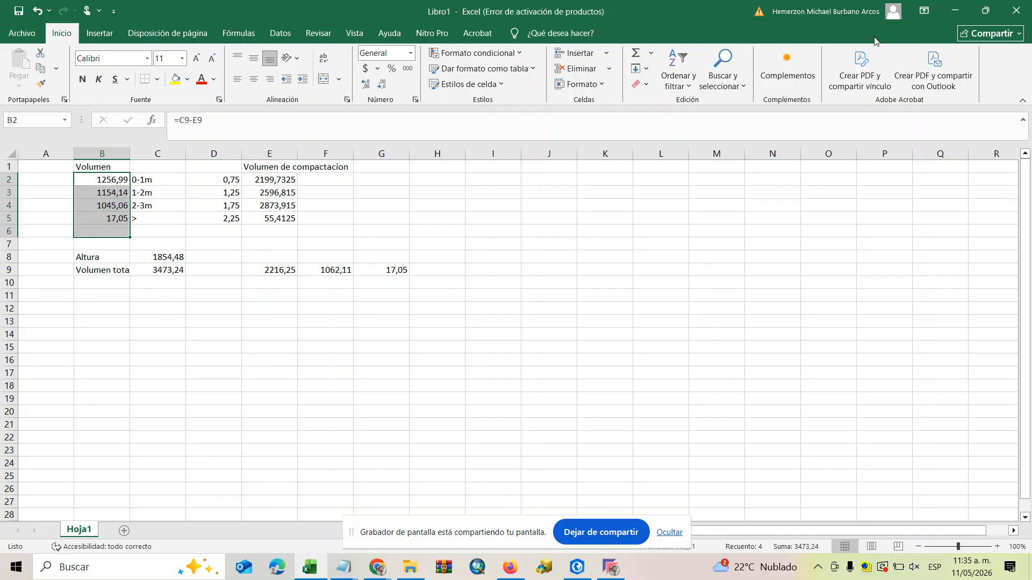
click(637, 55)
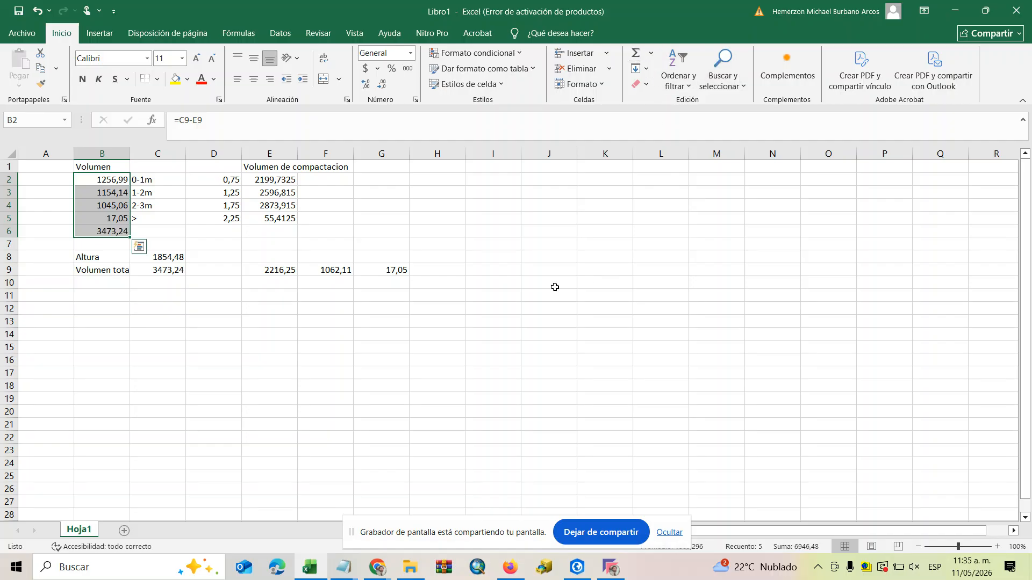
click(110, 232)
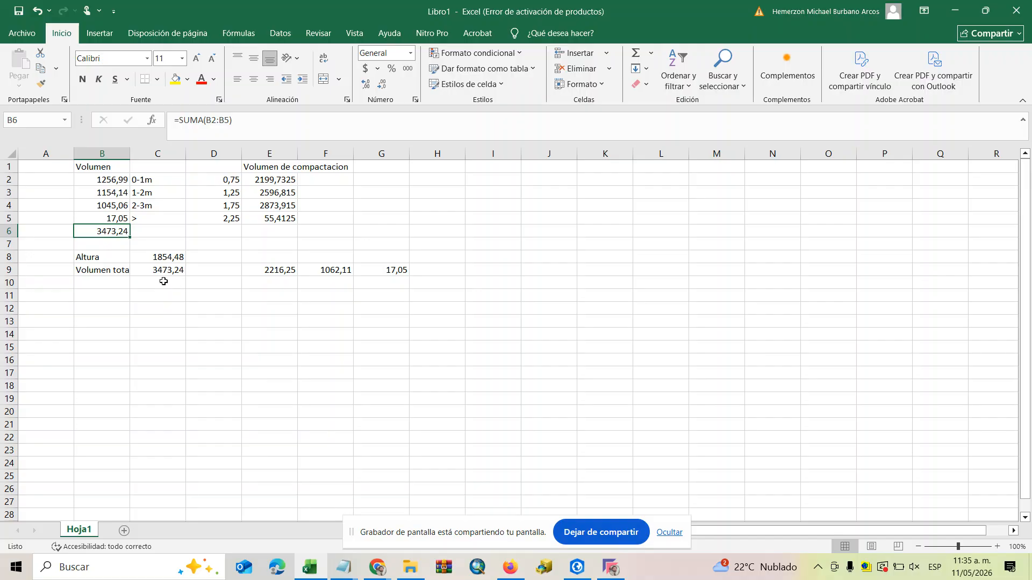
drag(275, 184, 274, 231)
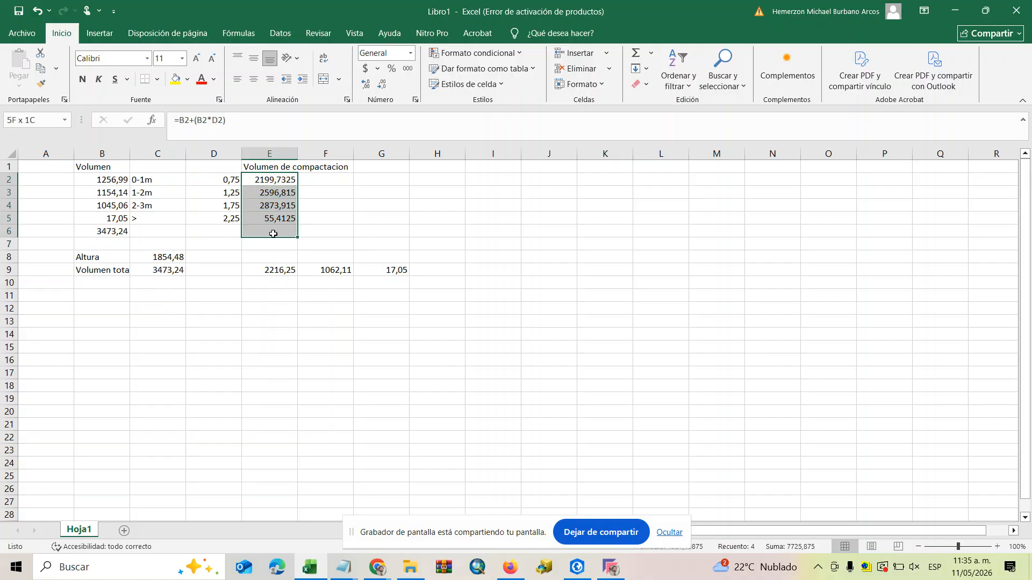
click(634, 51)
click(725, 254)
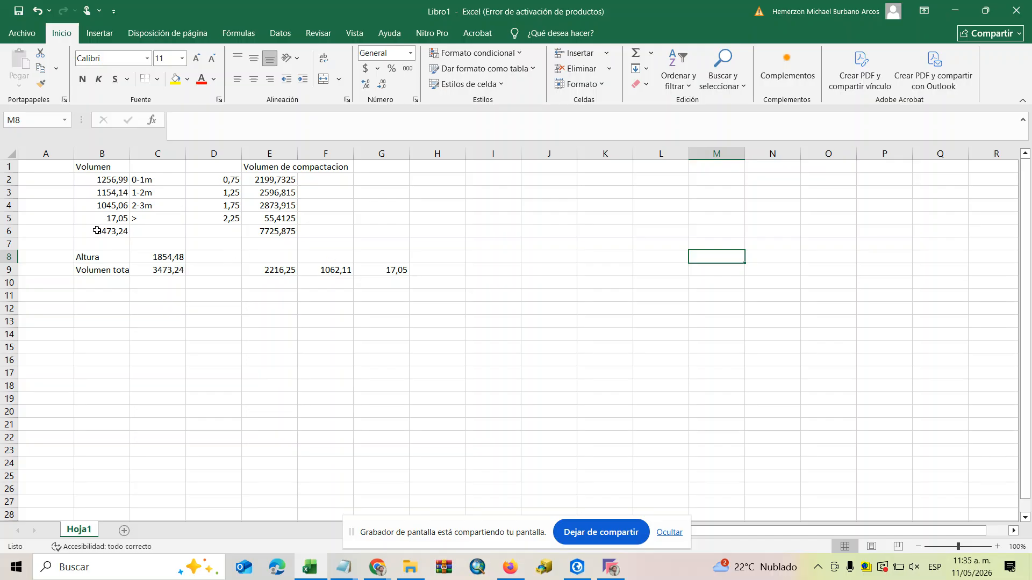
click(122, 233)
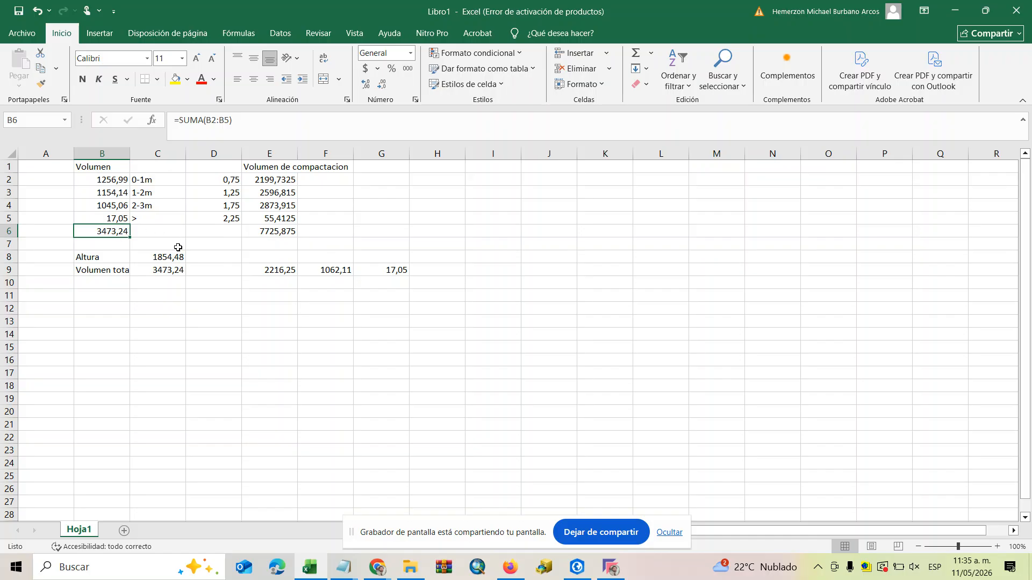
click(272, 228)
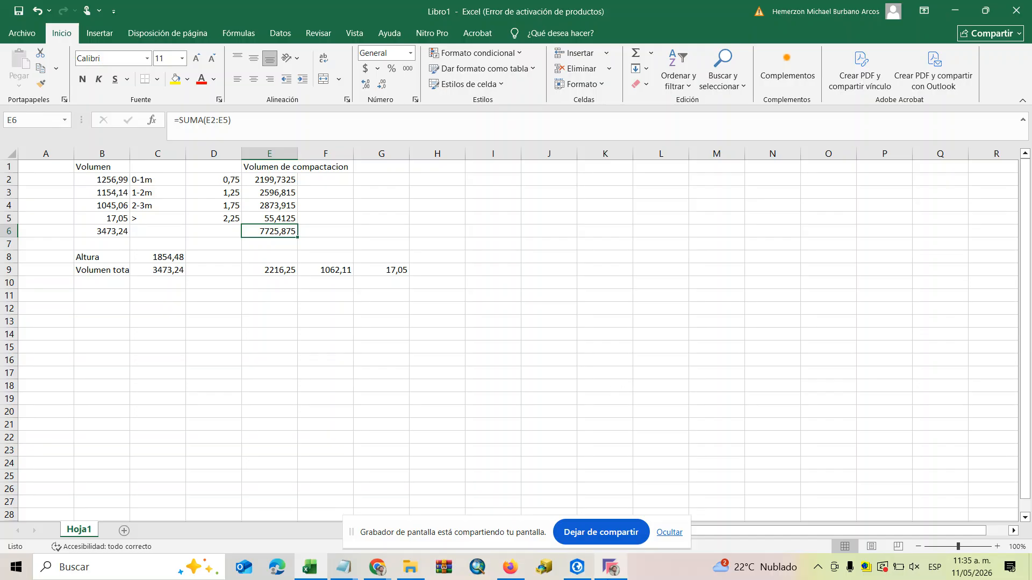
click(318, 319)
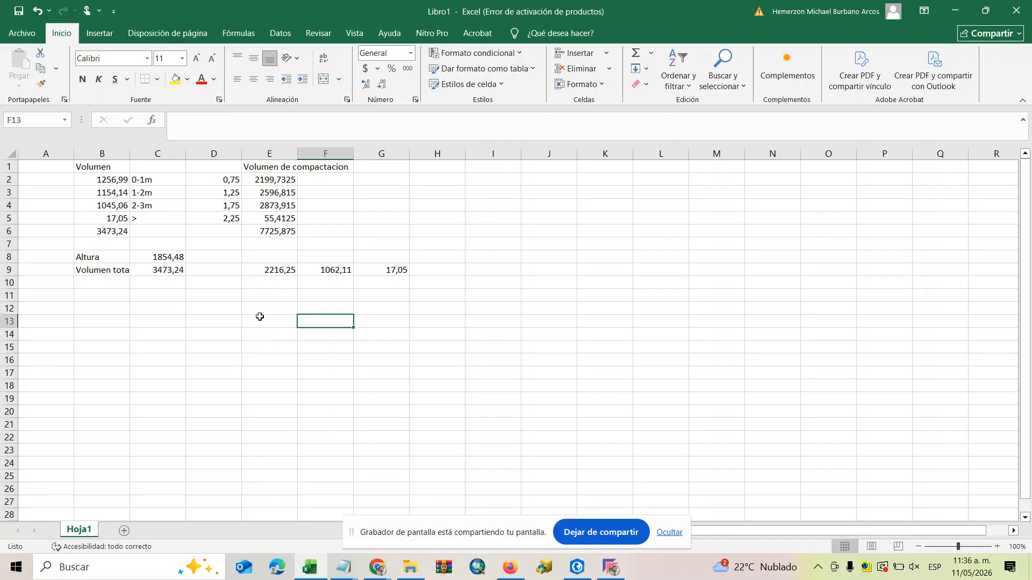
click(210, 314)
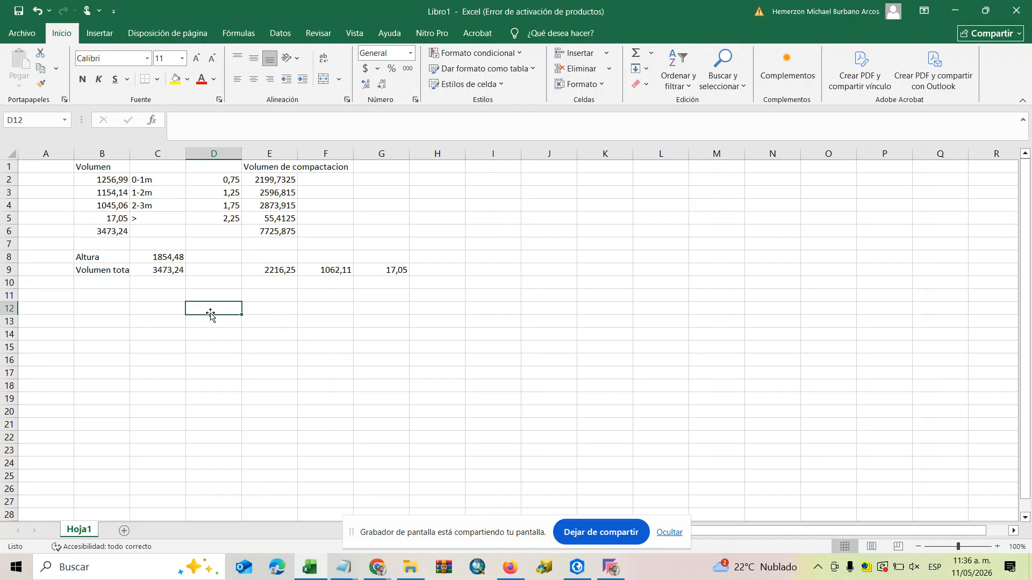
Enter the trip capacities 7 in C12 and 10 in C13.
text(7)
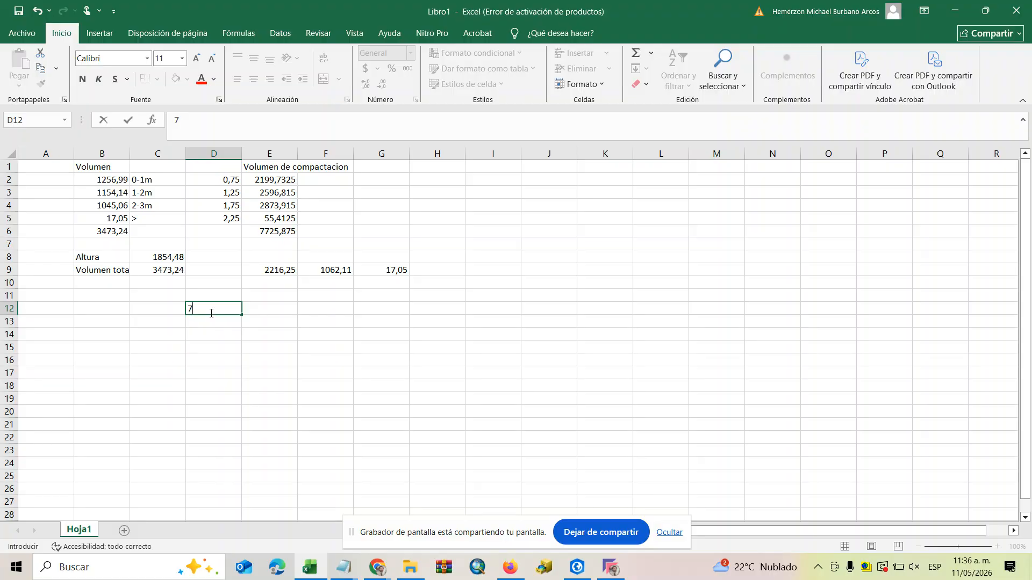
key(BackSpace)
click(153, 308)
text(7)
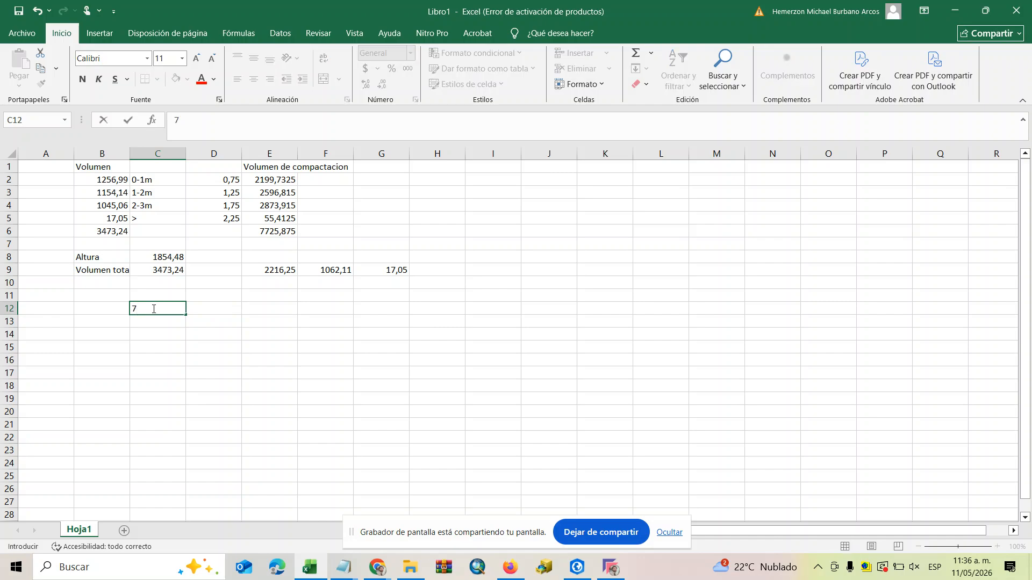
key(Return)
text(10)
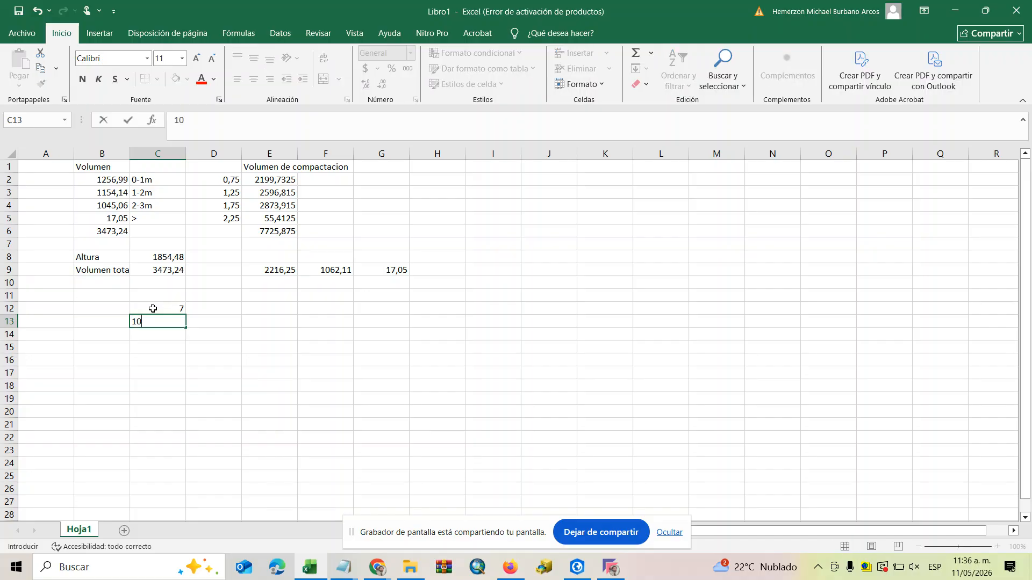
click(231, 323)
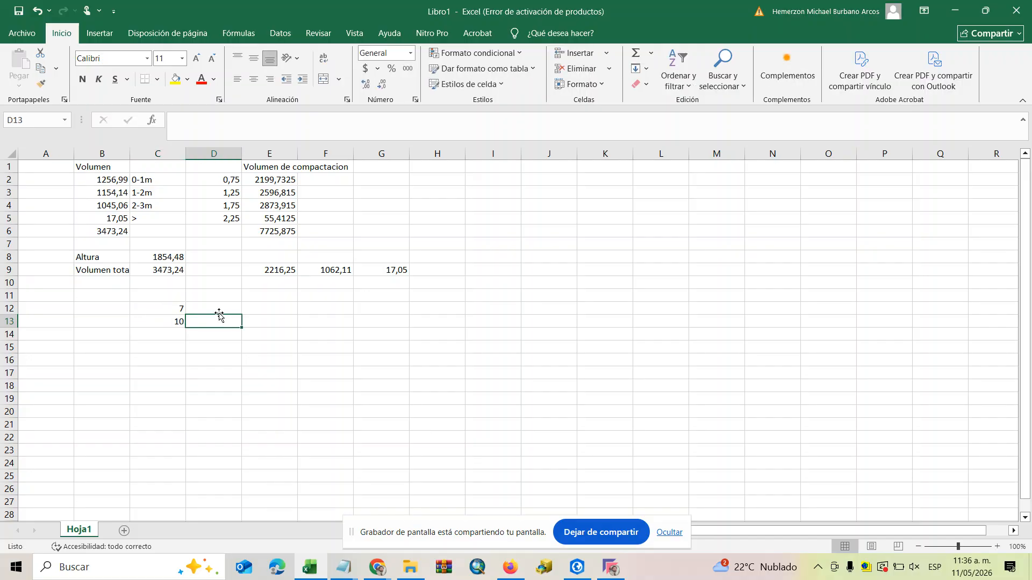
Calculate the trips for capacity 7 without compaction in D12 with the formula =B6/C12.
click(264, 307)
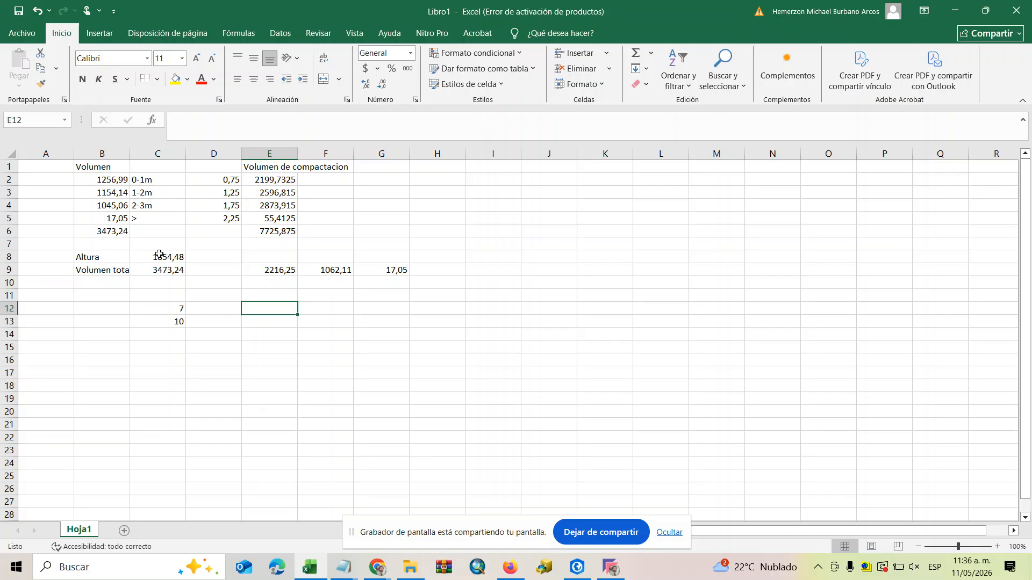
double_click(245, 309)
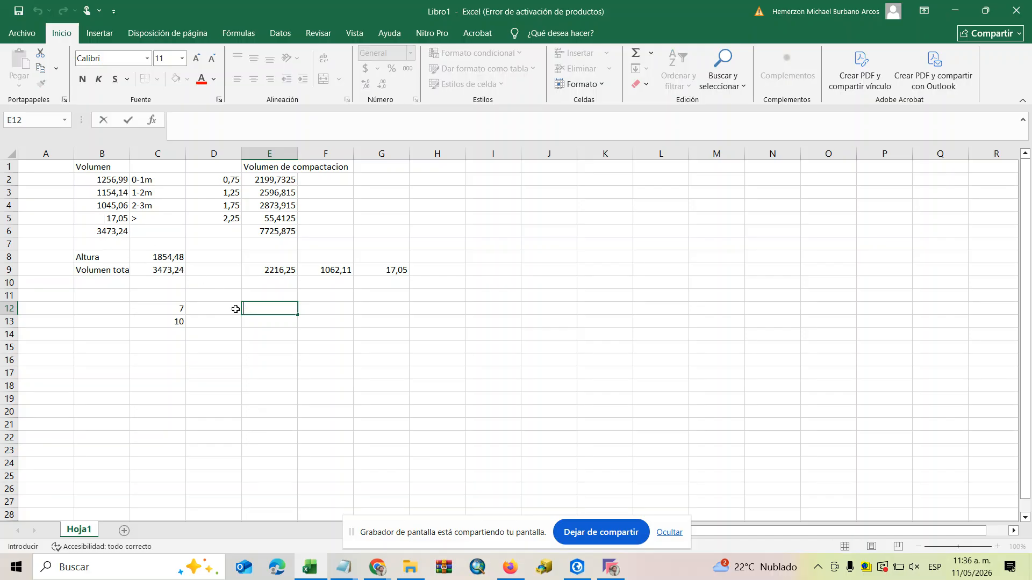
click(208, 303)
text(=)
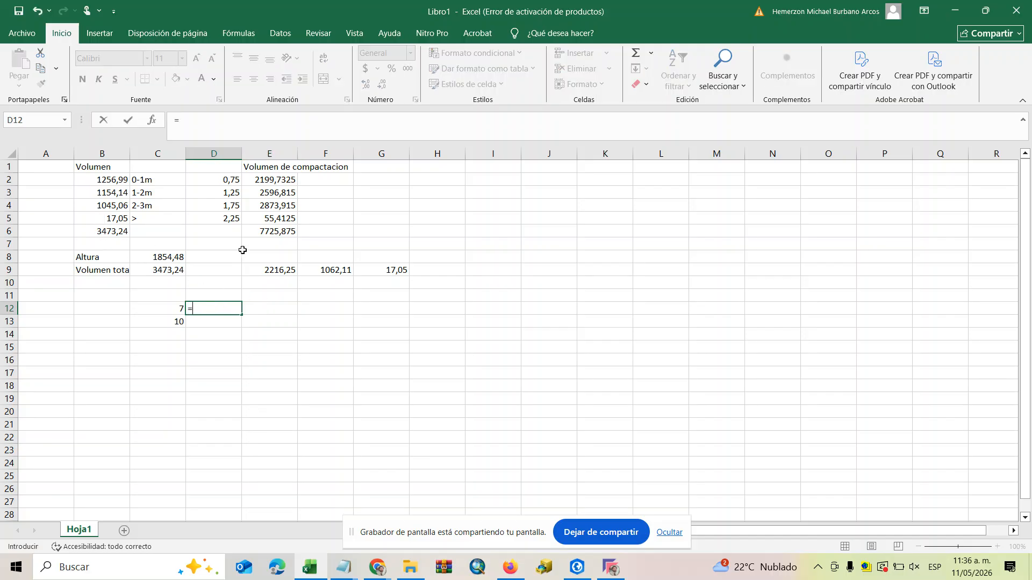
click(114, 235)
text(/)
click(177, 310)
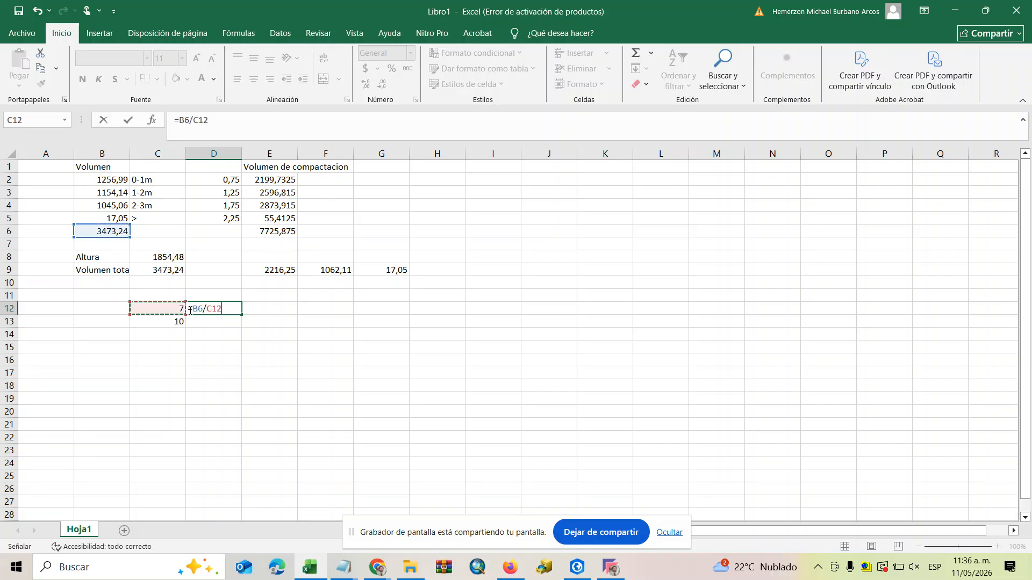
key(Return)
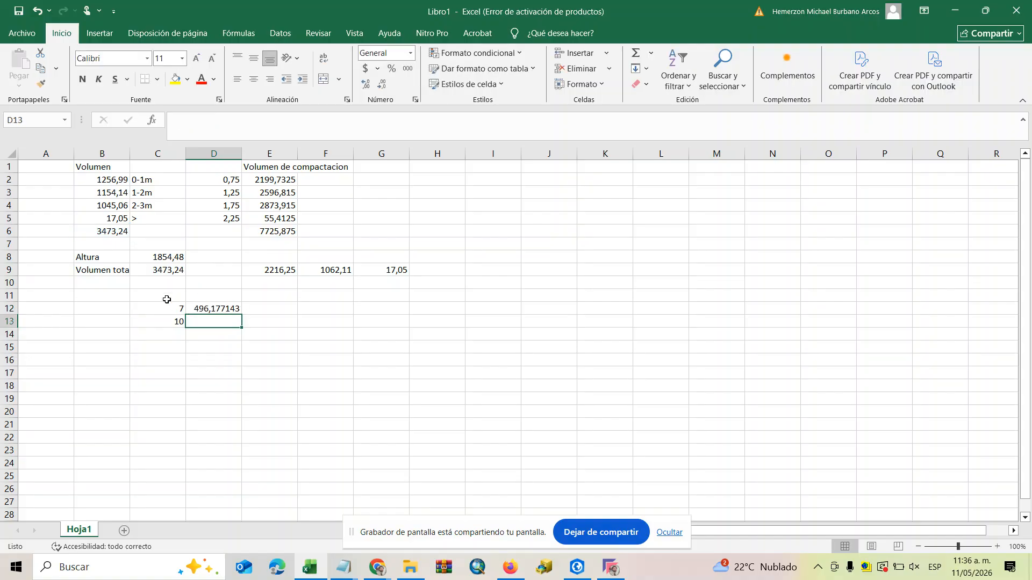
Calculate the trips for capacity 10 without compaction in D13 with the formula =B6/10.
click(115, 231)
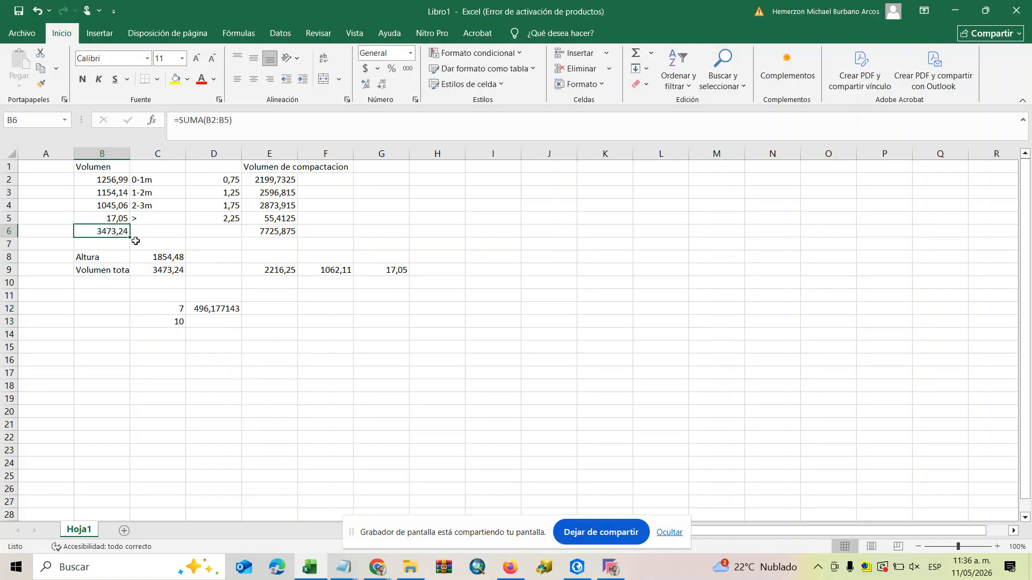
click(209, 325)
text(=)
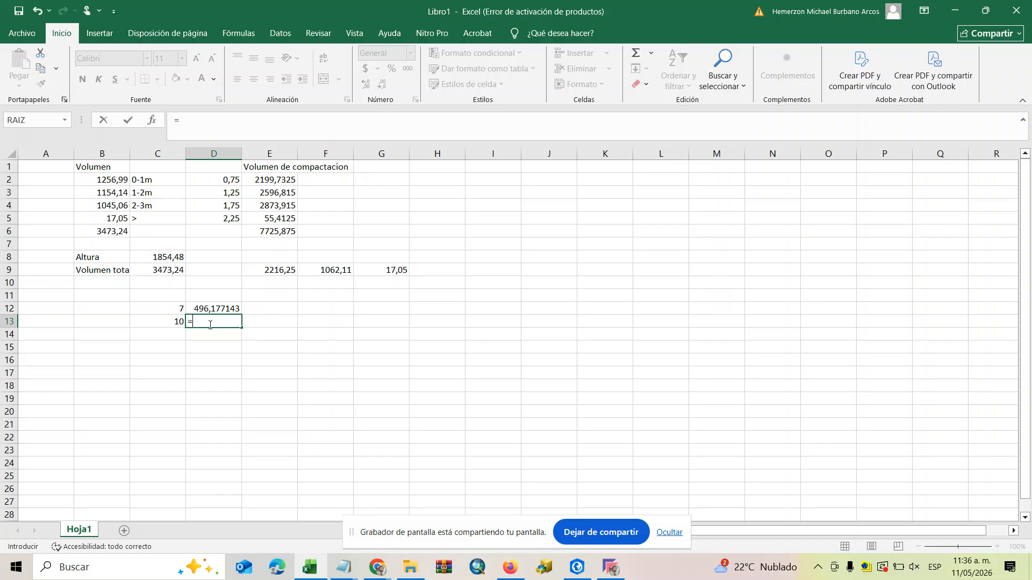
click(105, 232)
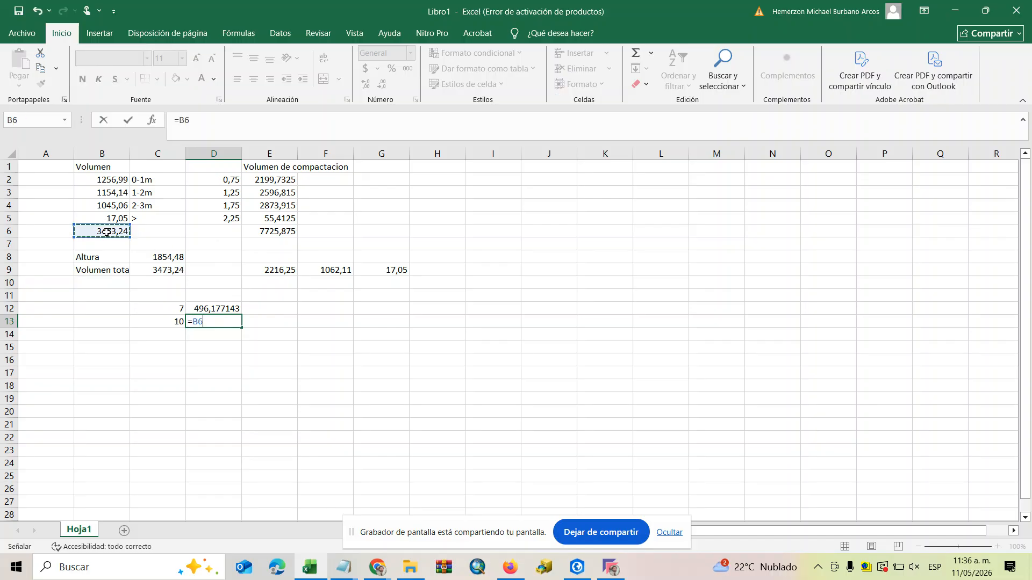
text(/10)
key(Return)
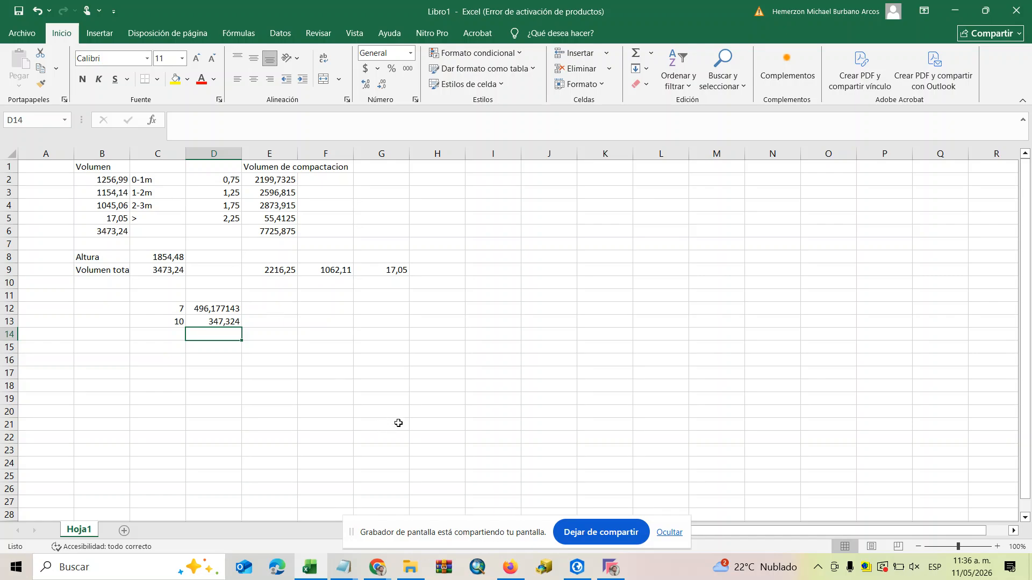
Enter the heading "Numero de viajes sin compactacion" in D11 and wrap its text.
double_click(207, 297)
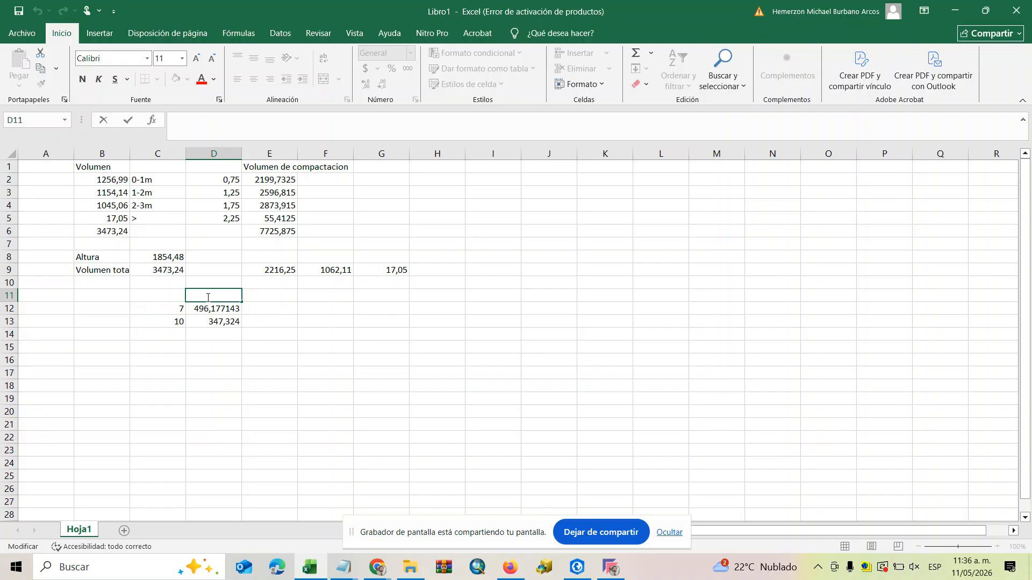
text(Numero de viajes)
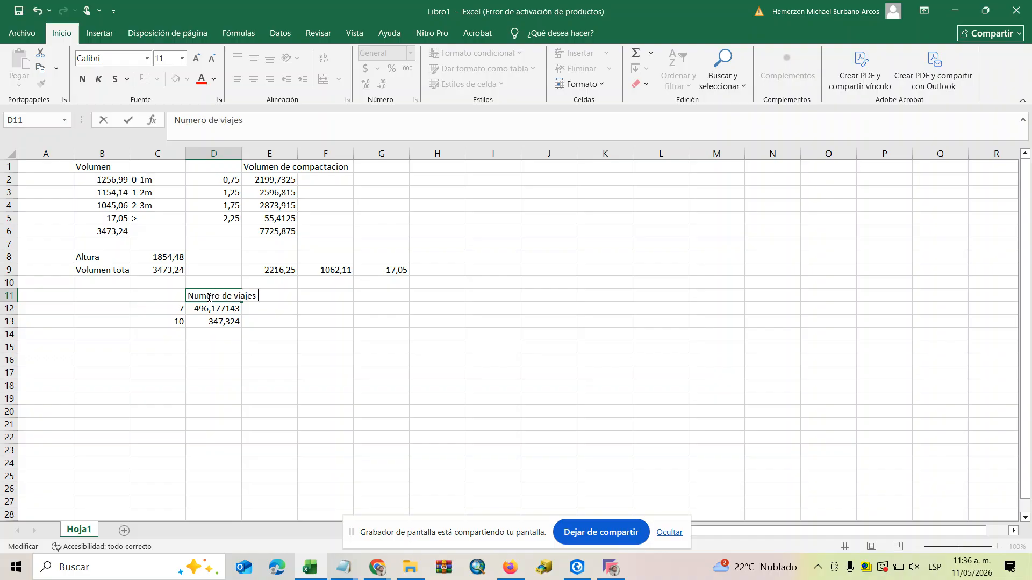
text( sin compactacion)
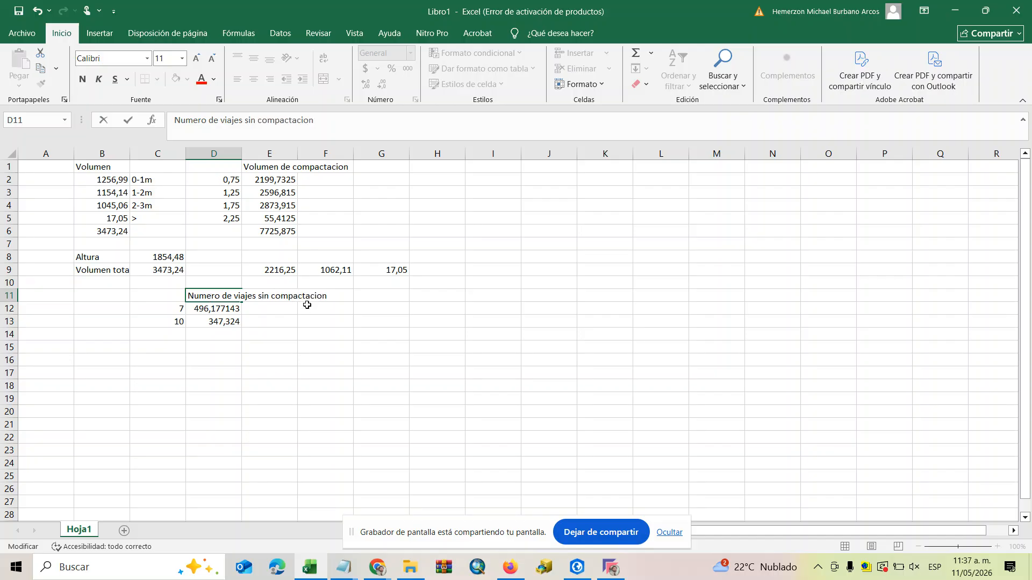
click(334, 342)
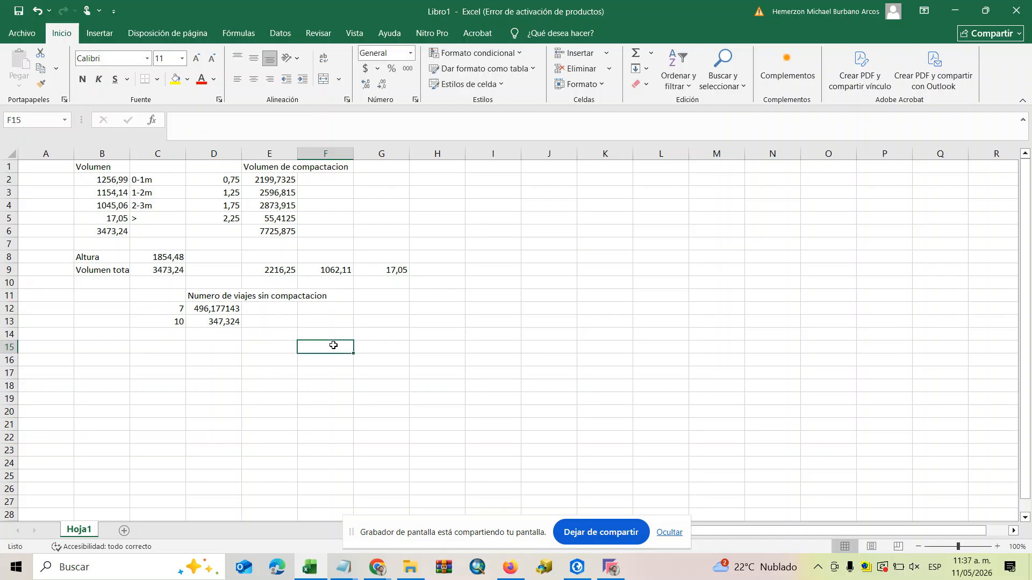
click(220, 301)
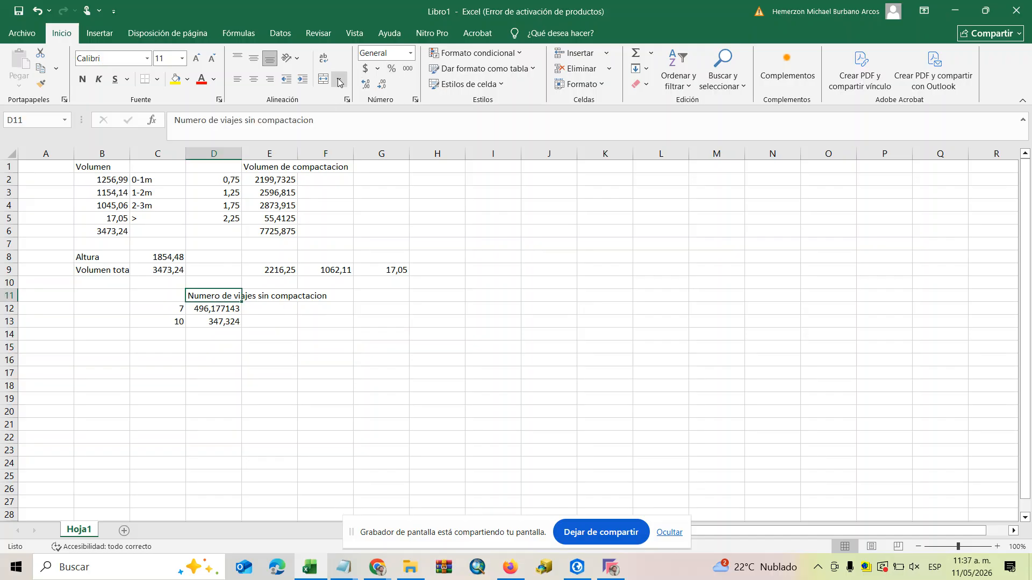
click(323, 63)
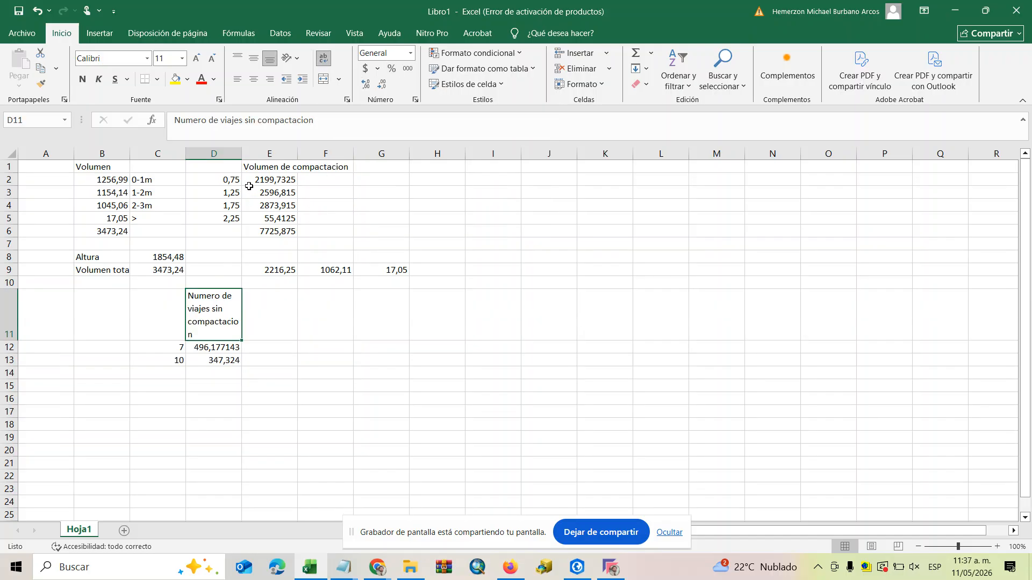
Copy the D11 heading into E11 and change it to "Numero de viajes con compactacion".
click(265, 323)
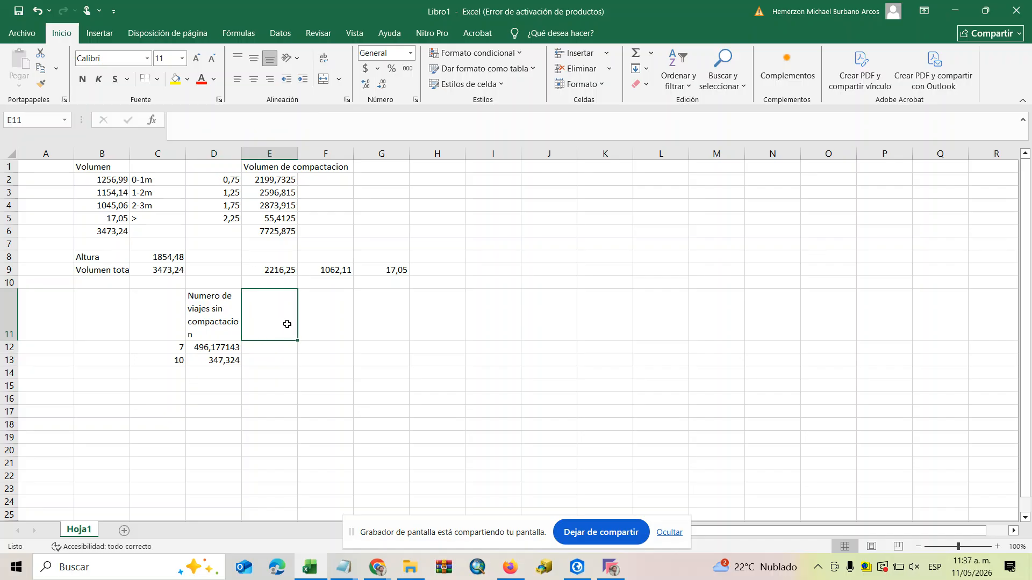
click(225, 314)
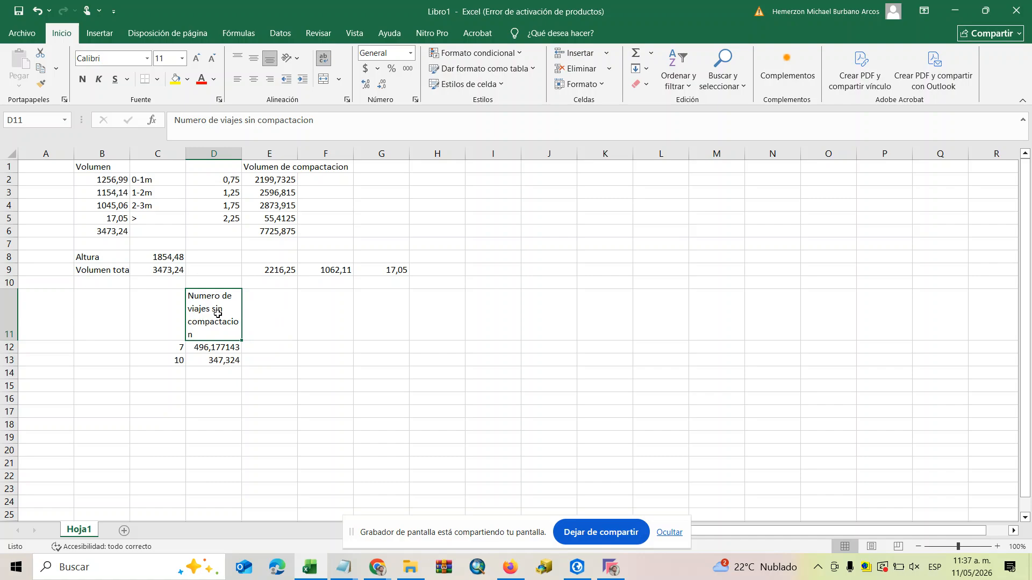
key(ctrl+c)
click(287, 312)
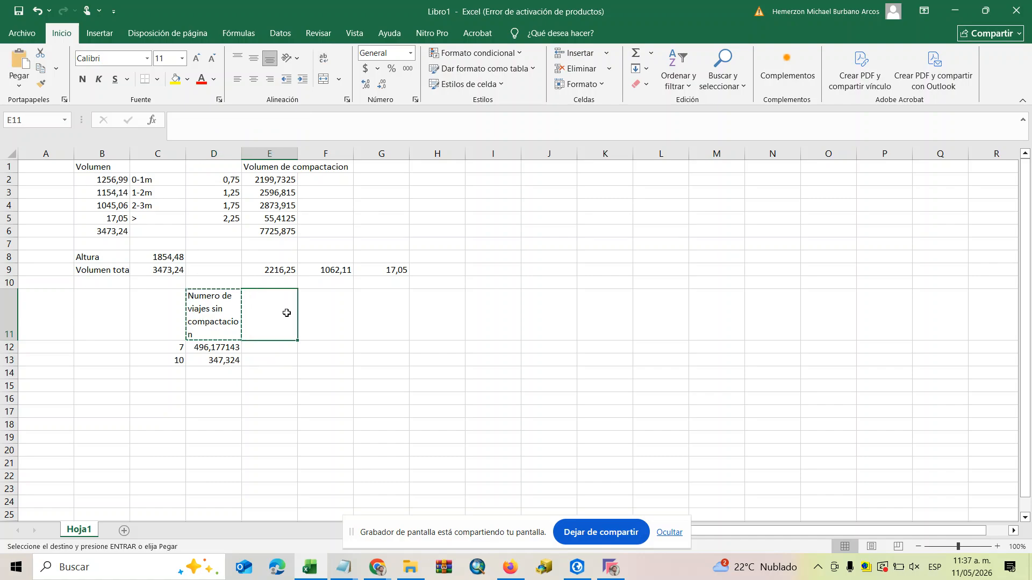
key(ctrl+v)
double_click(275, 309)
drag(275, 310, 268, 311)
text(con)
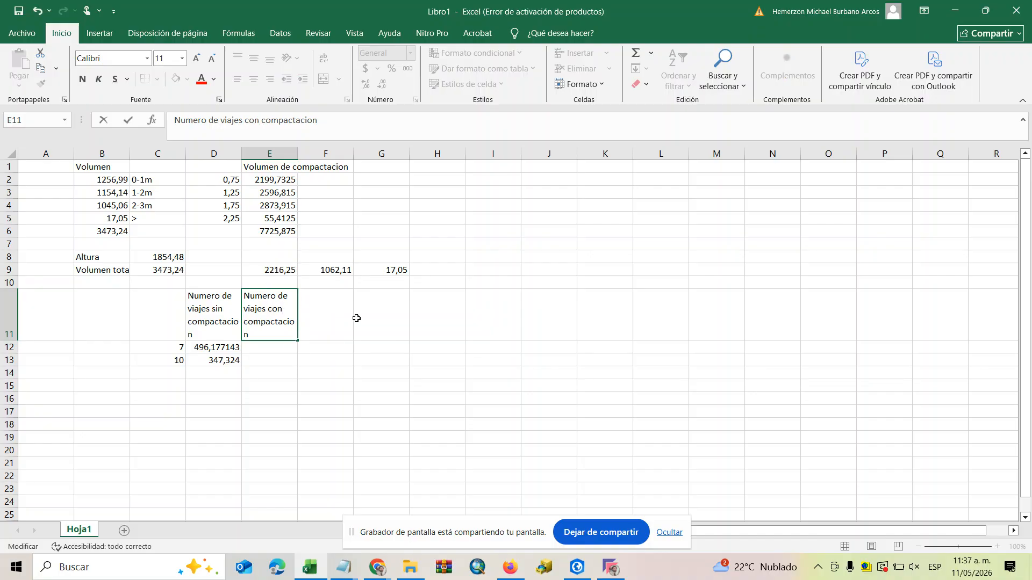
click(382, 396)
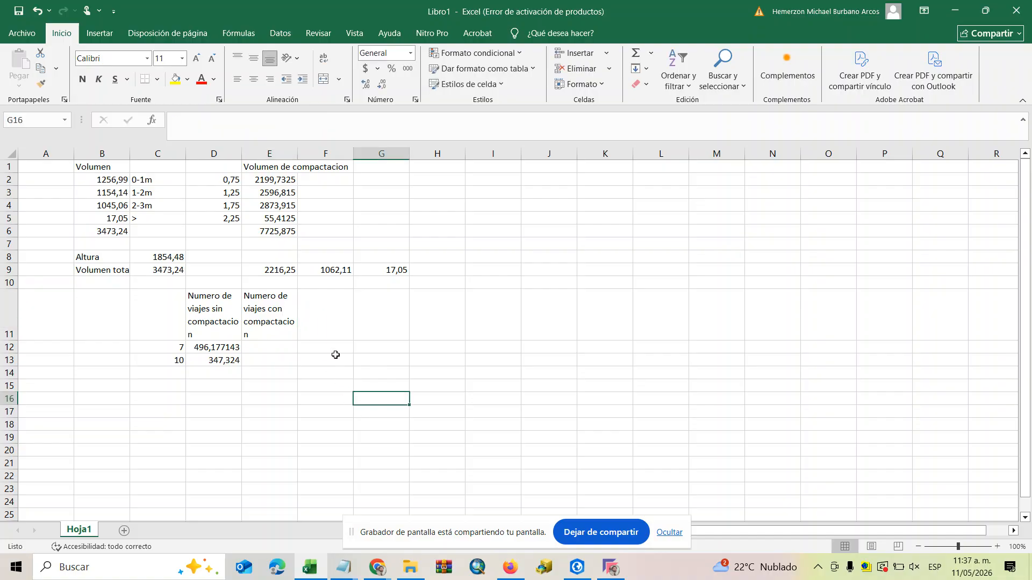
Calculate the trips for capacity 7 with compaction in E12 with the formula =E6/C12.
click(262, 344)
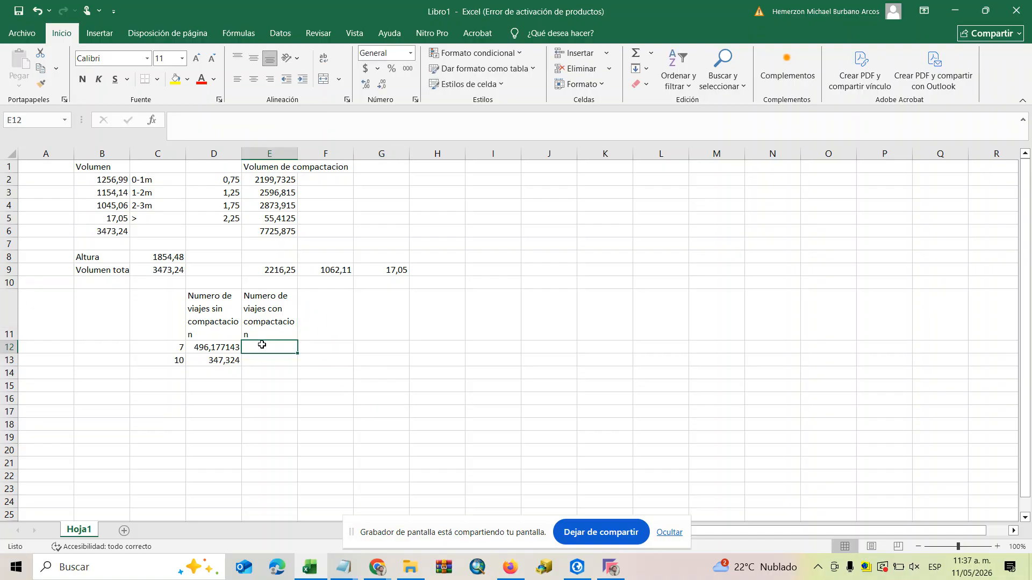
text(=)
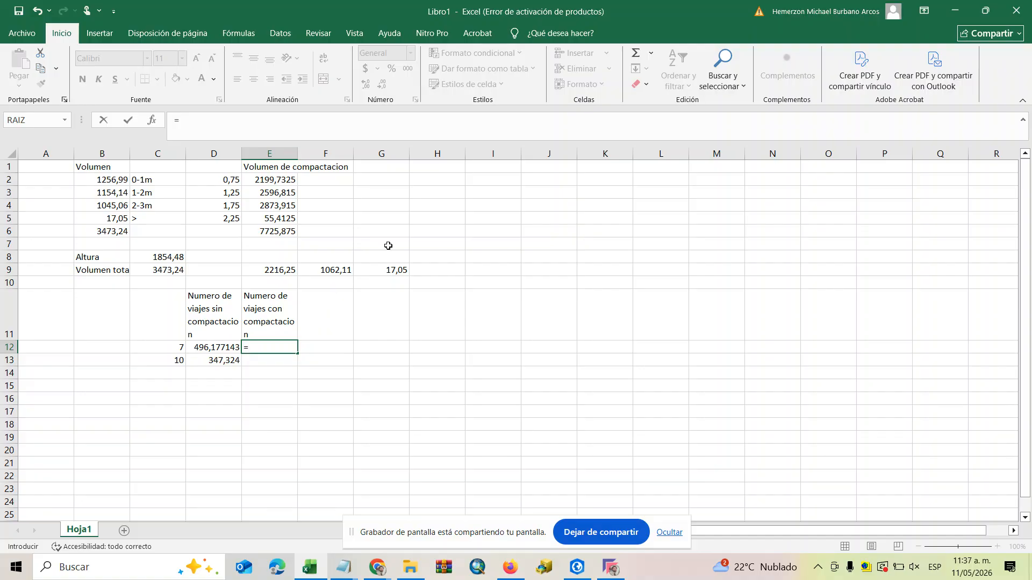
click(272, 231)
text(/)
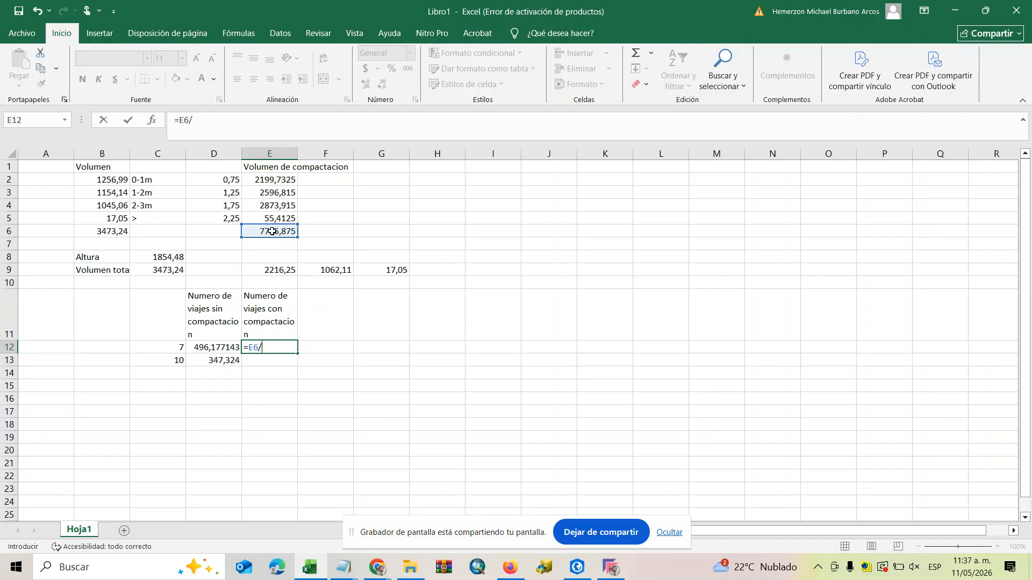
click(178, 345)
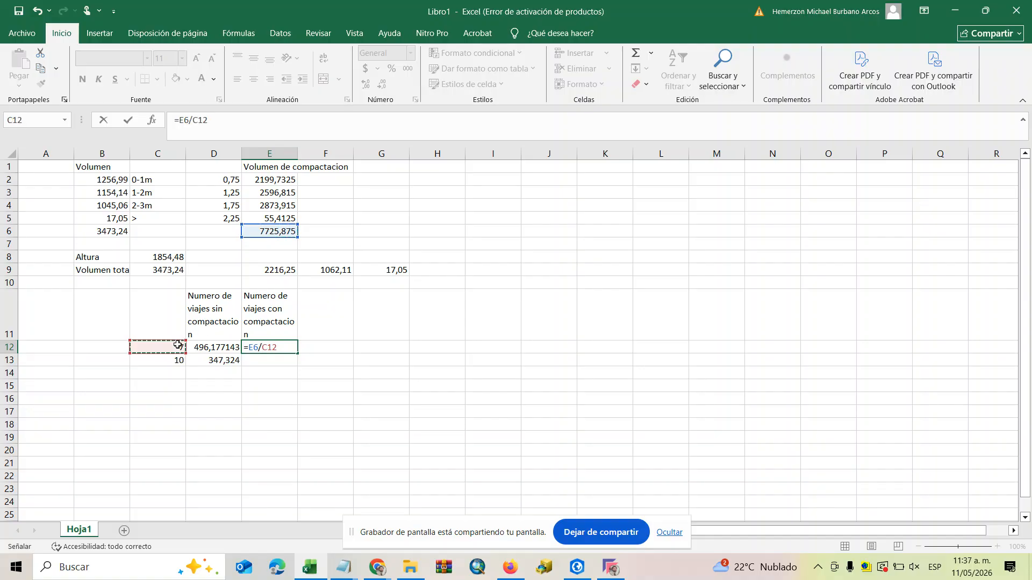
key(Return)
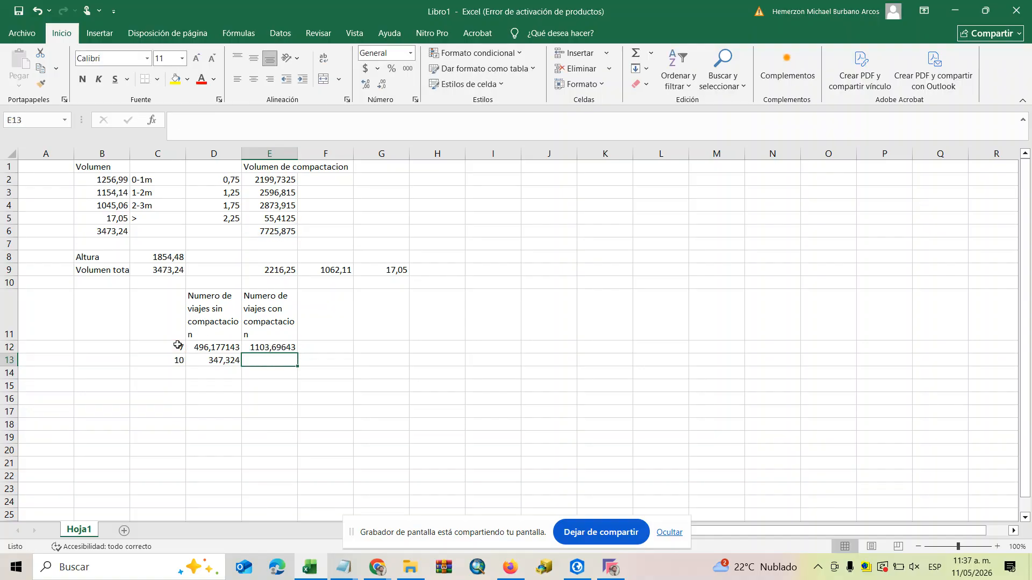
Calculate the trips for capacity 10 with compaction in E13 with the formula =E6/C13.
click(275, 231)
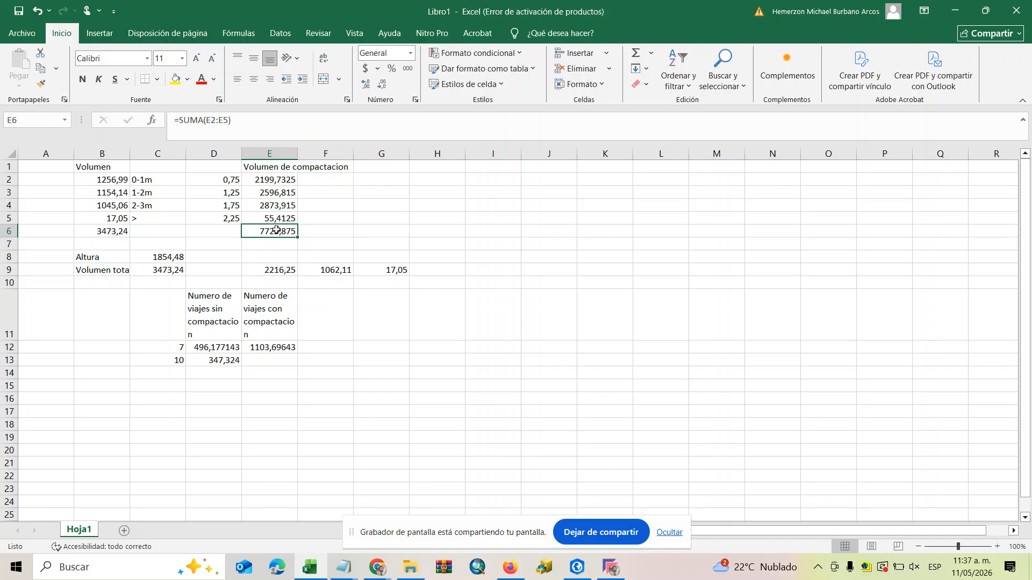
double_click(267, 361)
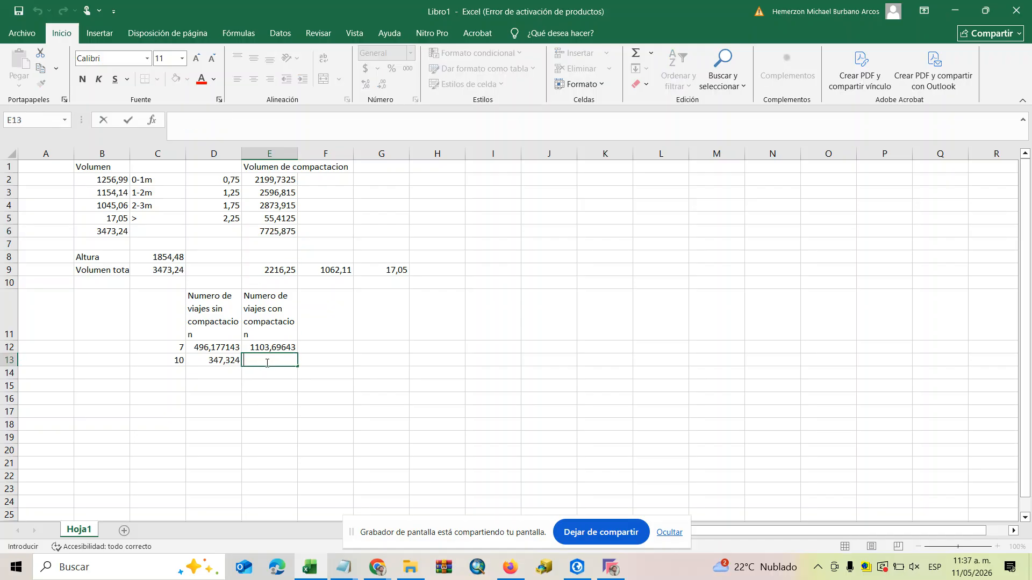
click(266, 349)
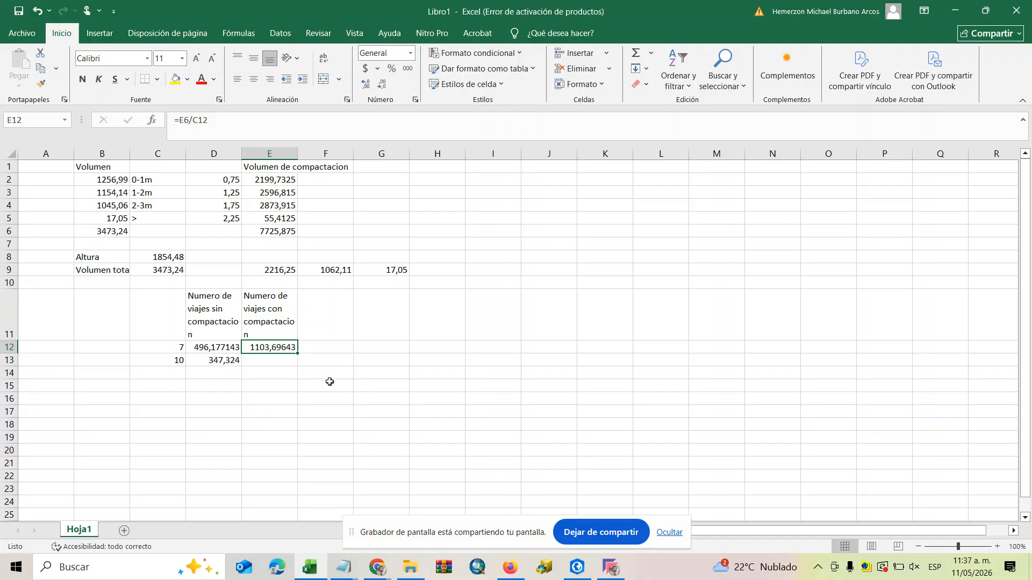
double_click(272, 361)
text(=)
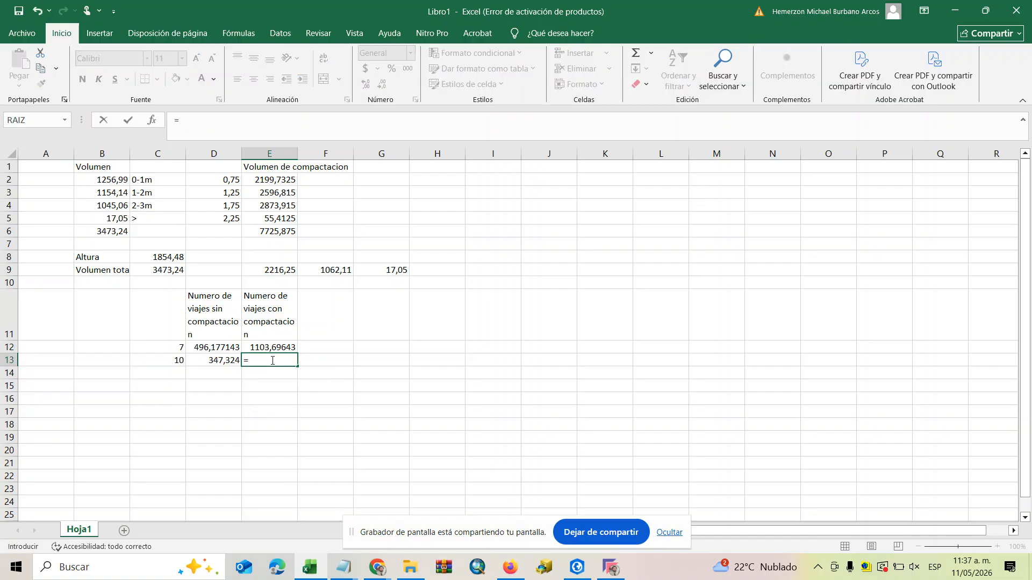
click(284, 233)
text(/)
click(177, 362)
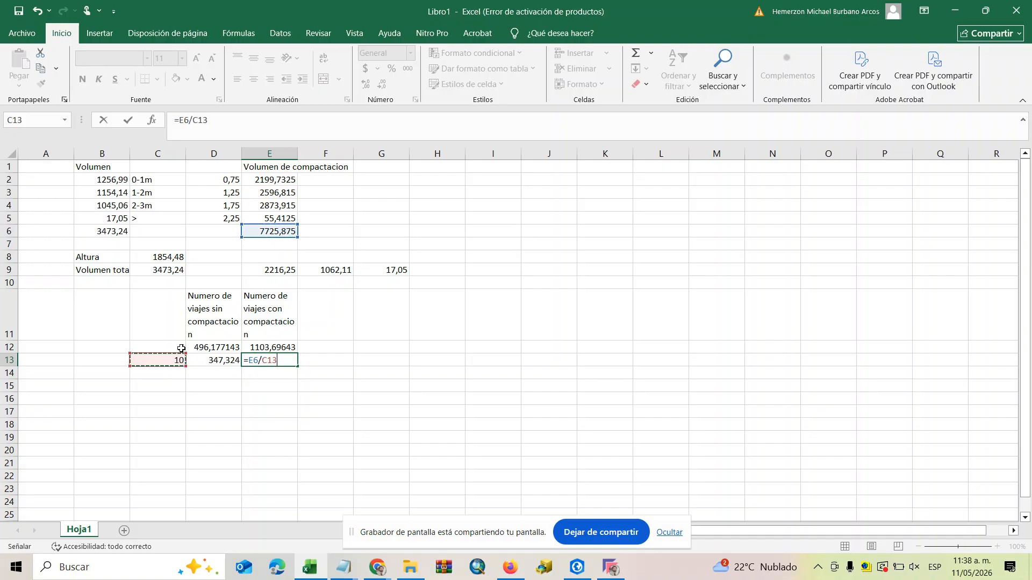
key(Return)
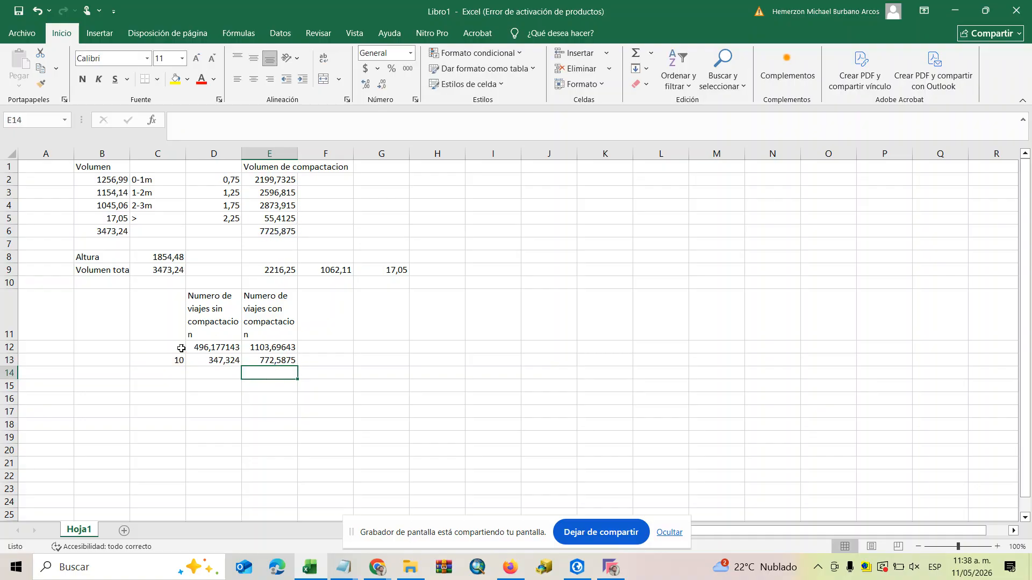
click(473, 435)
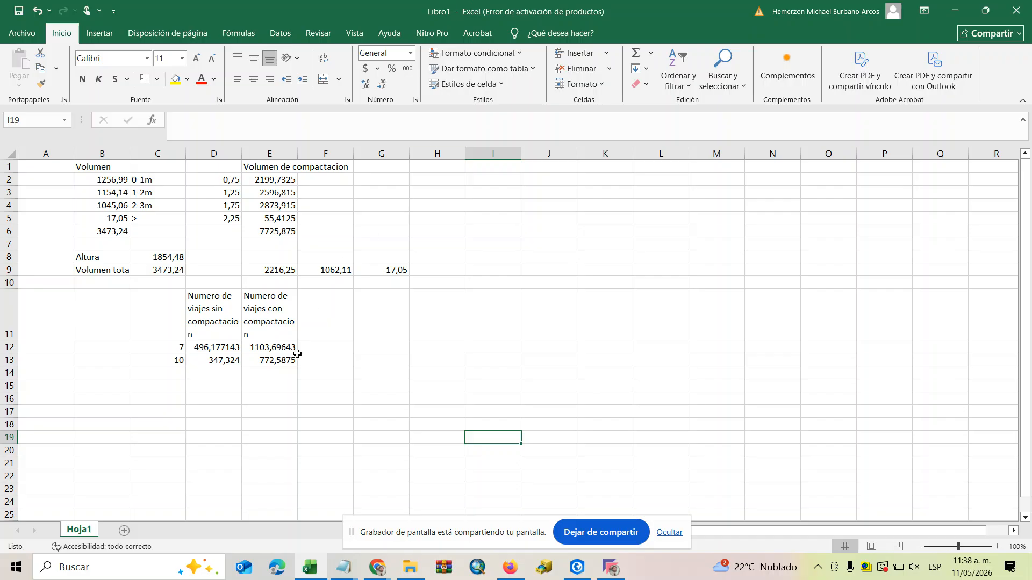
Enter the heading "Diferencia" in F11, beside the trip count headings.
click(335, 312)
double_click(334, 312)
text(Difere)
text(ncia)
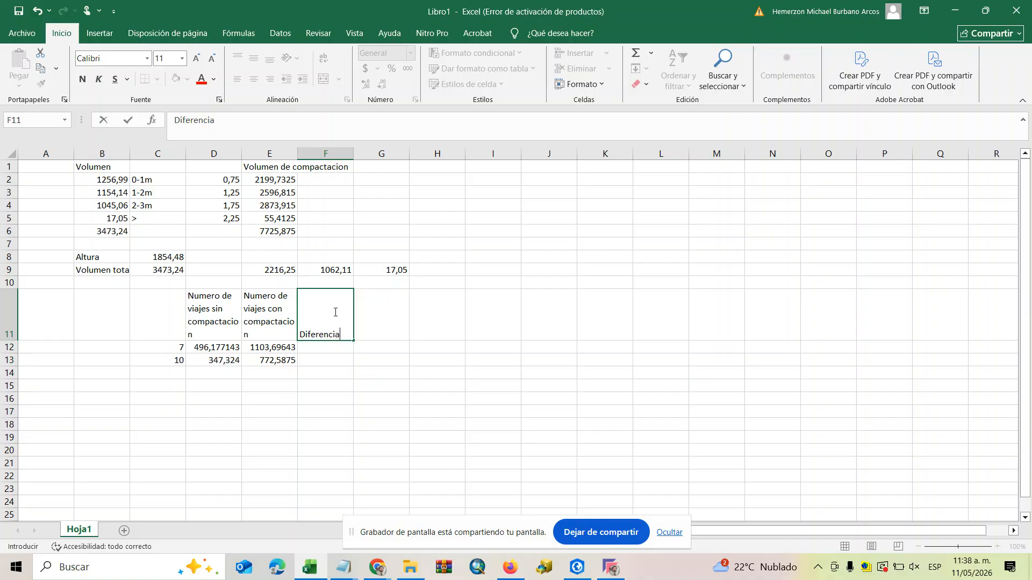
click(275, 350)
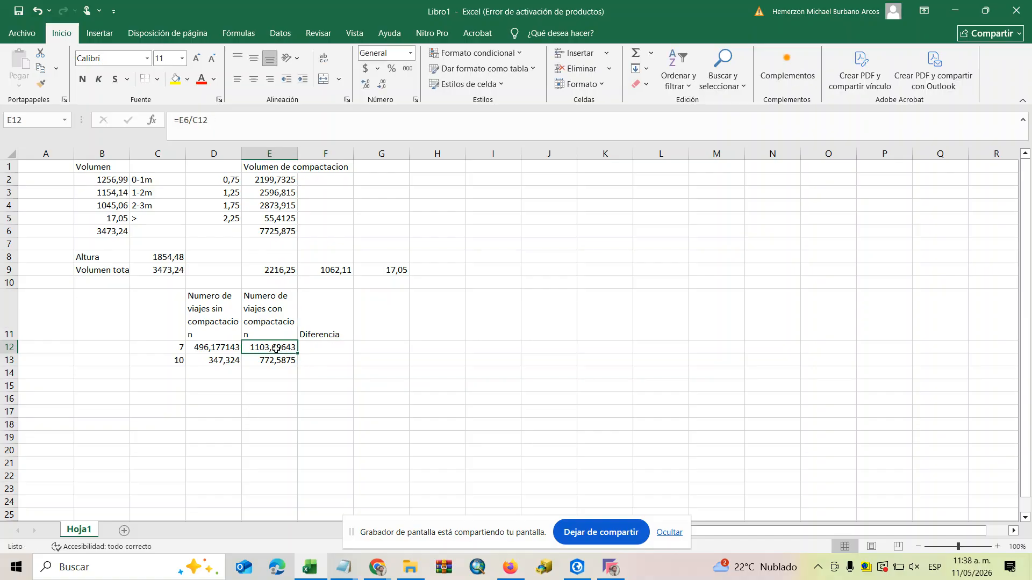
Calculate the trip difference for capacity 7 in F12 with the formula =E12-D12.
click(335, 353)
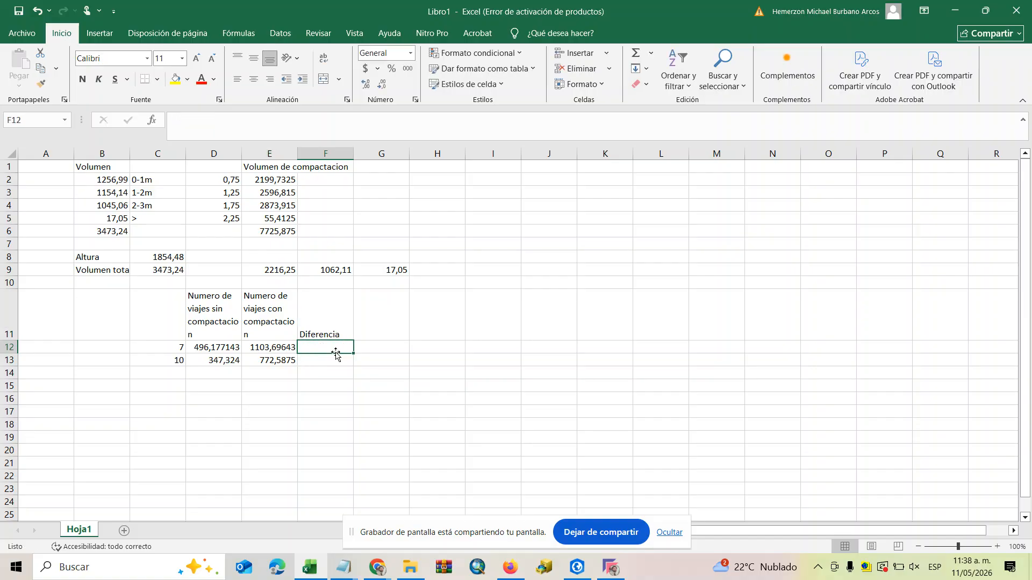
text(=)
click(277, 347)
text(-)
click(213, 349)
key(Return)
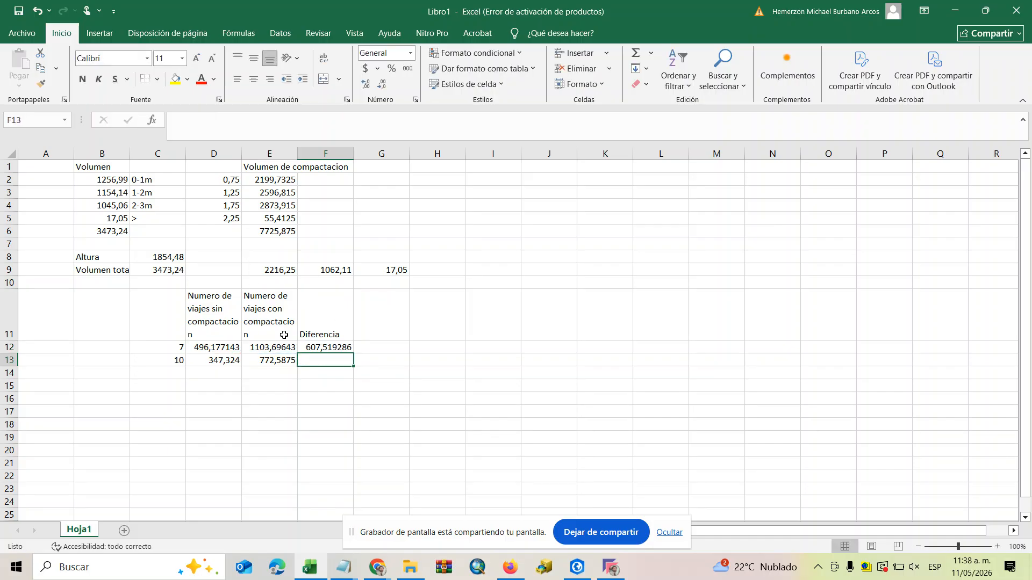
Fill the F12 difference formula down to F13 for capacity 10.
click(339, 338)
click(342, 348)
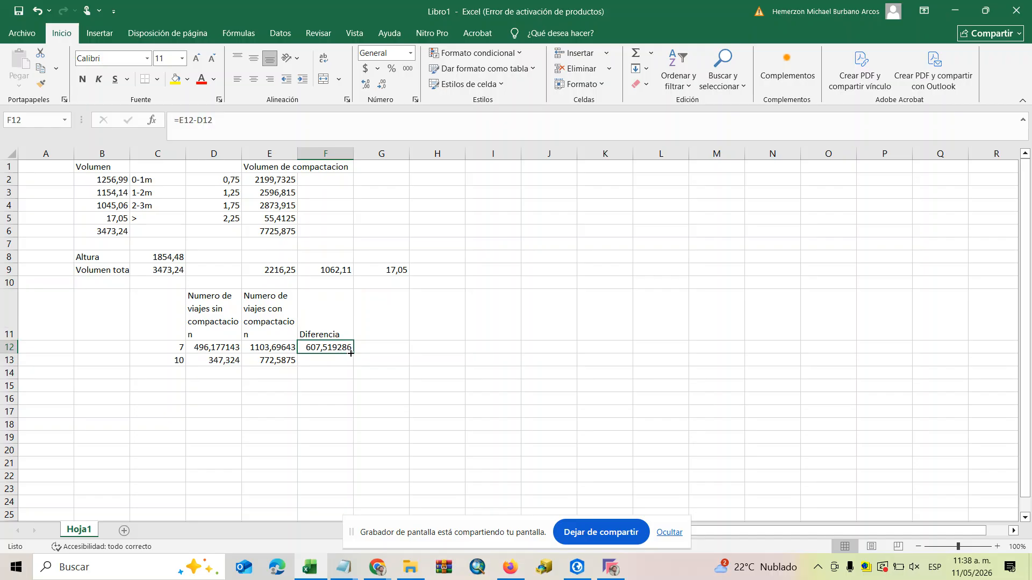
drag(353, 360, 356, 368)
click(438, 396)
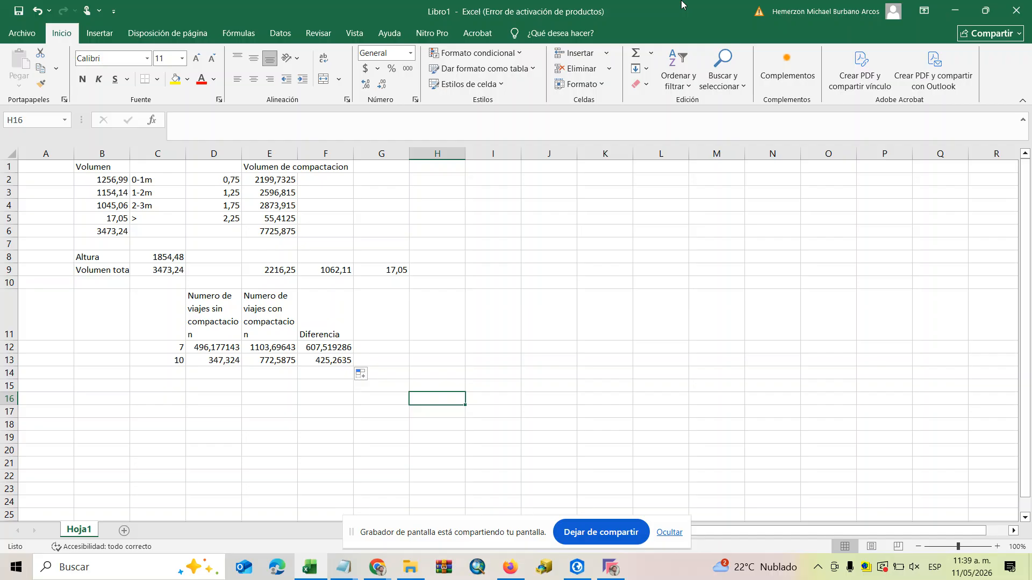
Enter the heading "Valor viaje" in G11.
click(395, 347)
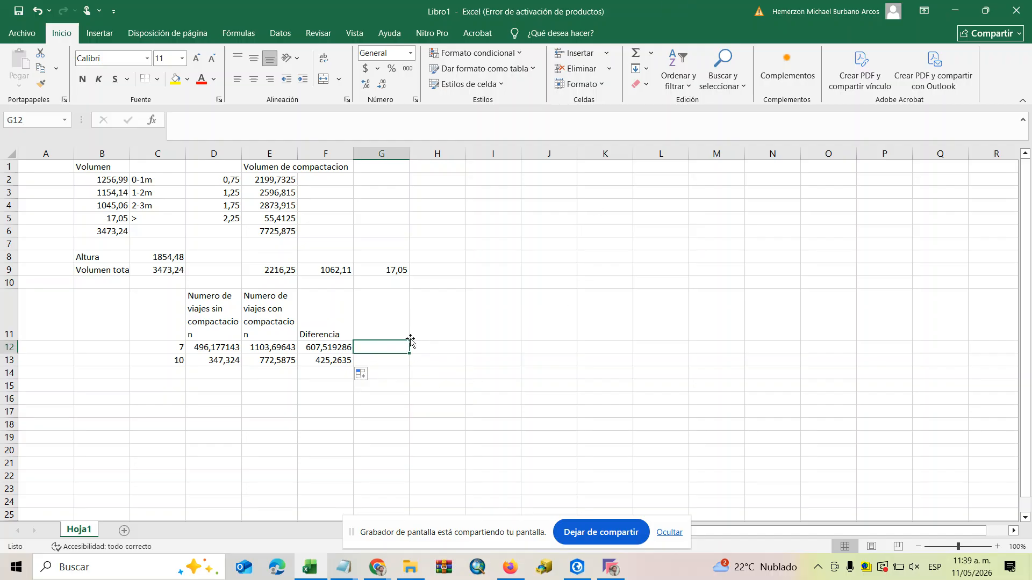
click(380, 328)
text(Valos)
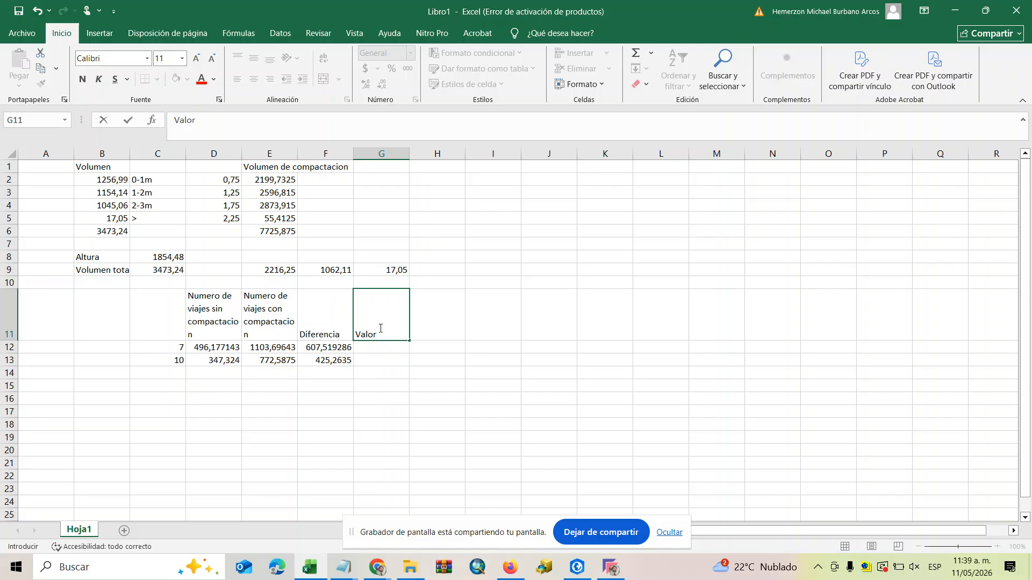
text(viaje)
Enter the cost per trip as 500000 in G12 and 600000 in G13.
click(386, 350)
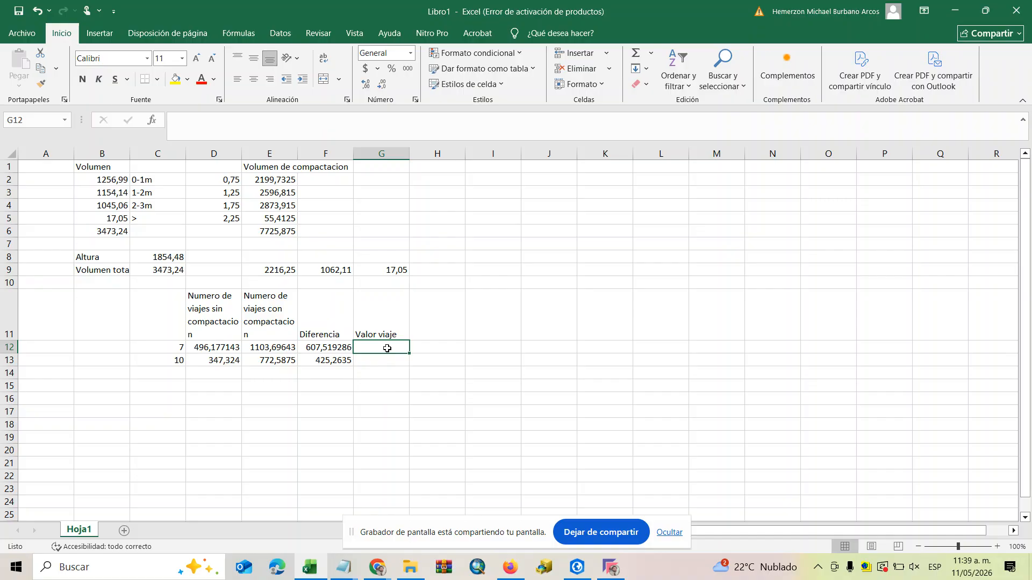
text(500000)
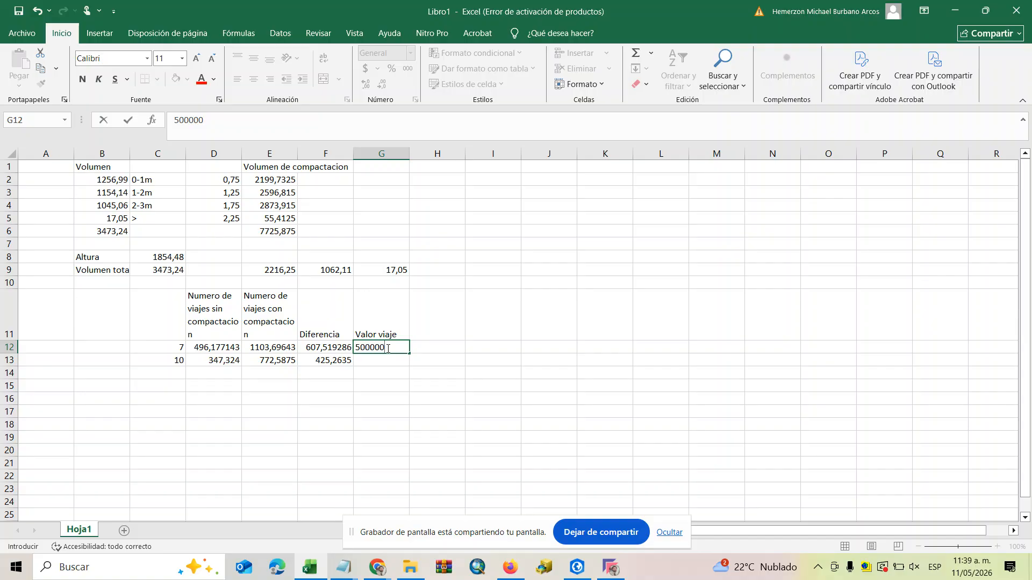
click(383, 359)
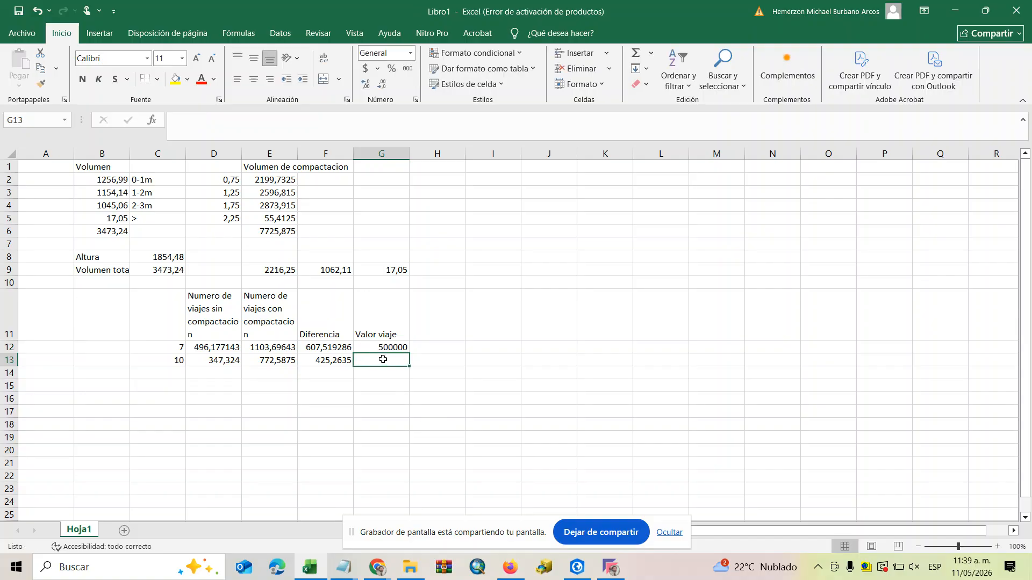
text(60000)
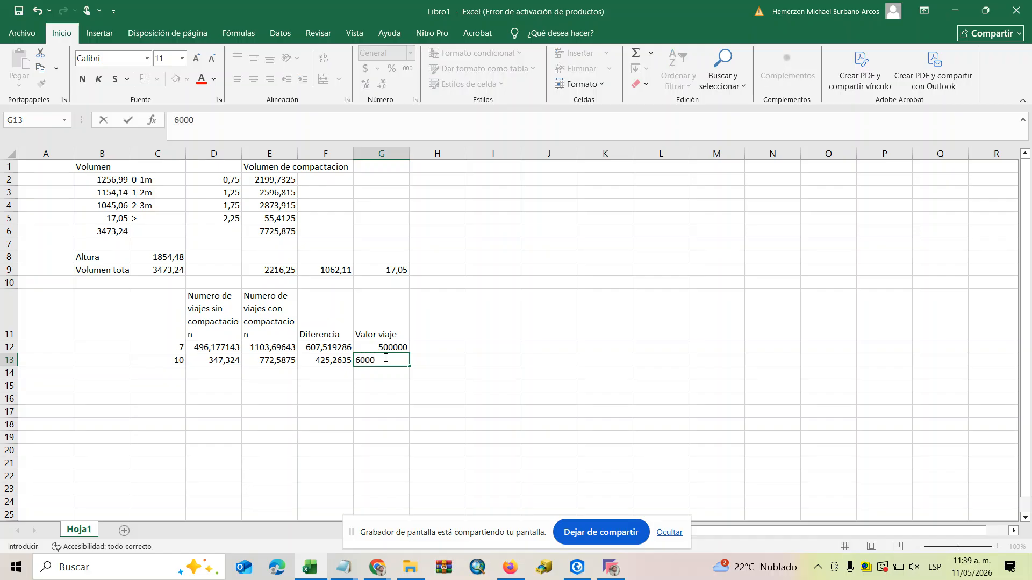
click(427, 359)
double_click(397, 361)
text(0)
click(418, 373)
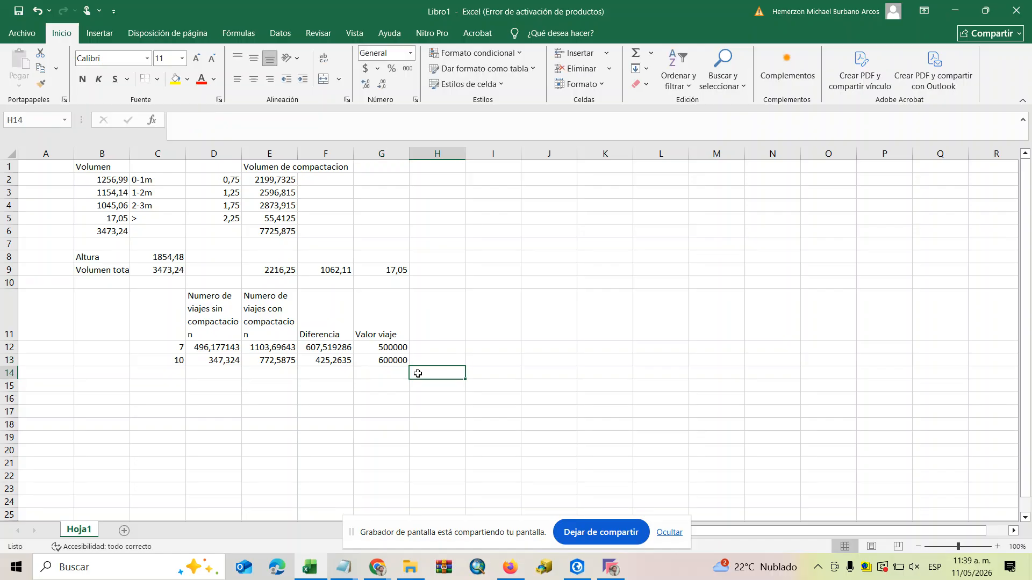
Enter the heading "Desfase en presupuesto" in H11.
double_click(427, 319)
text(Desfase en presupuesto)
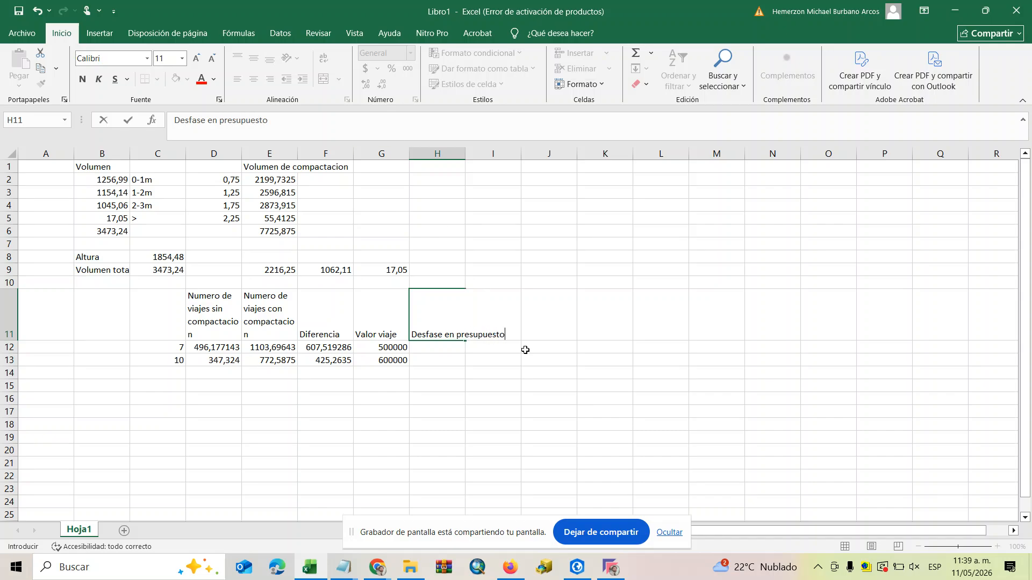
click(489, 415)
Calculate the budget gap for capacity 7 in H12 with the formula =F12*G12.
click(438, 347)
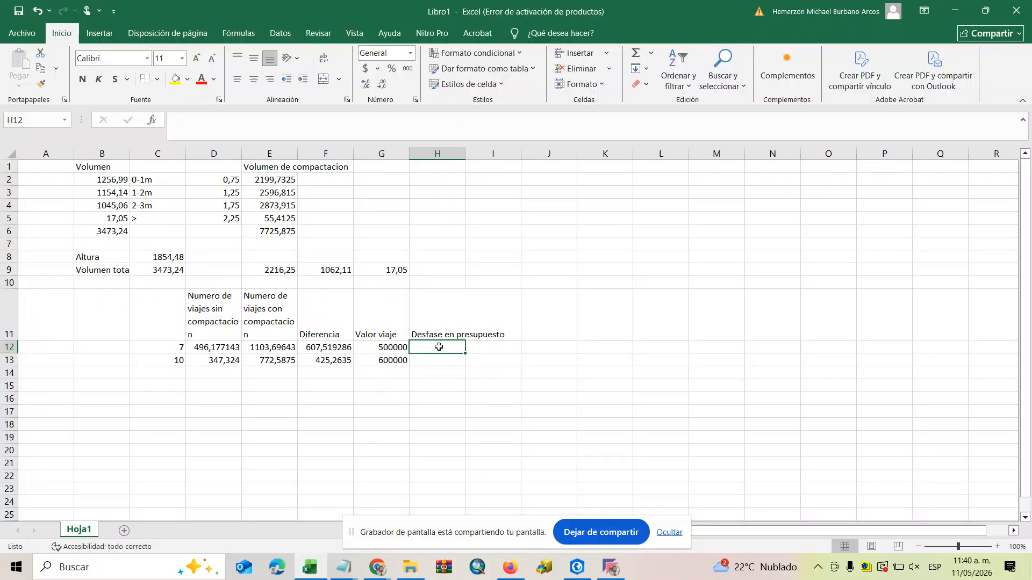
click(320, 347)
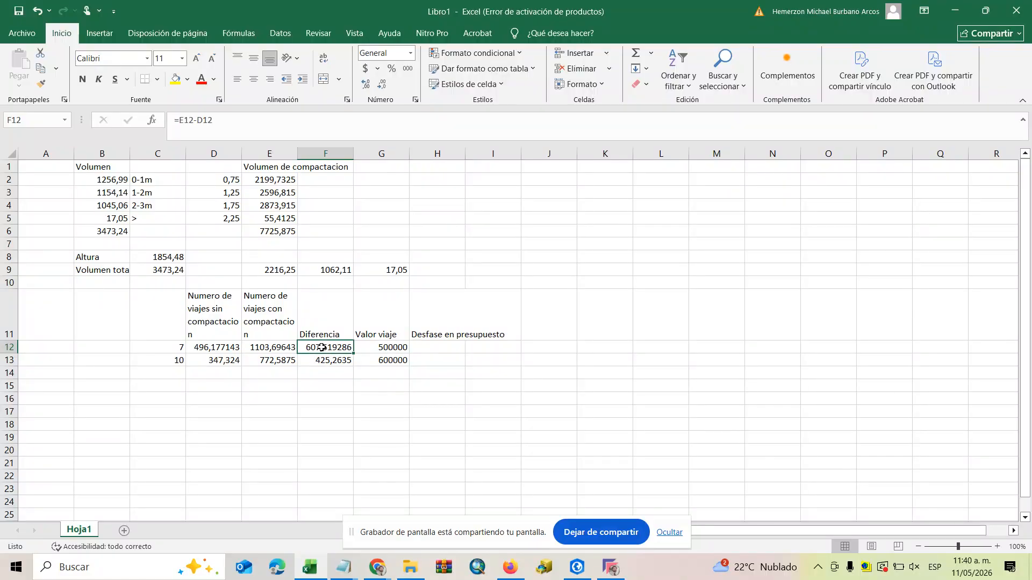
double_click(428, 347)
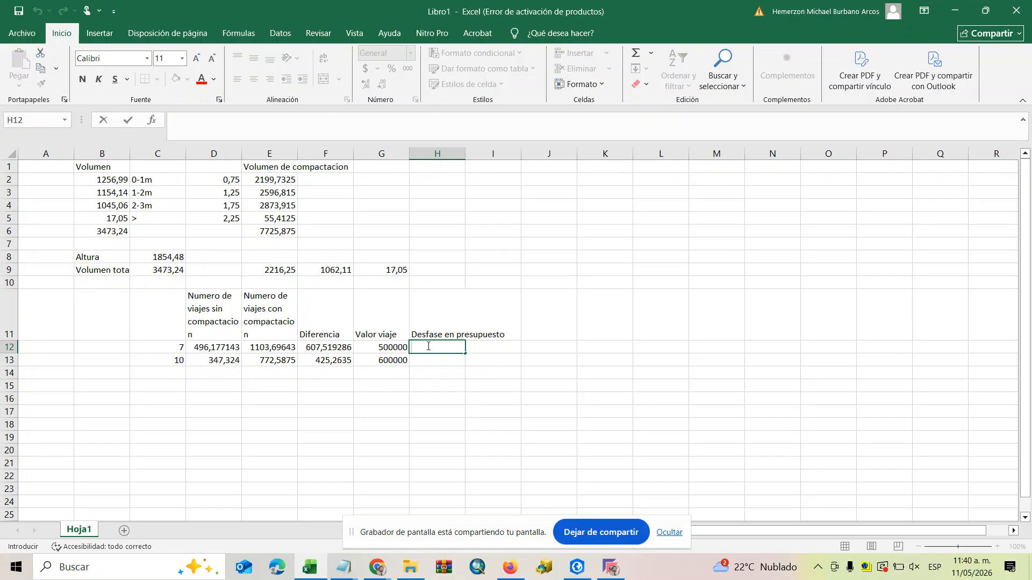
text(=)
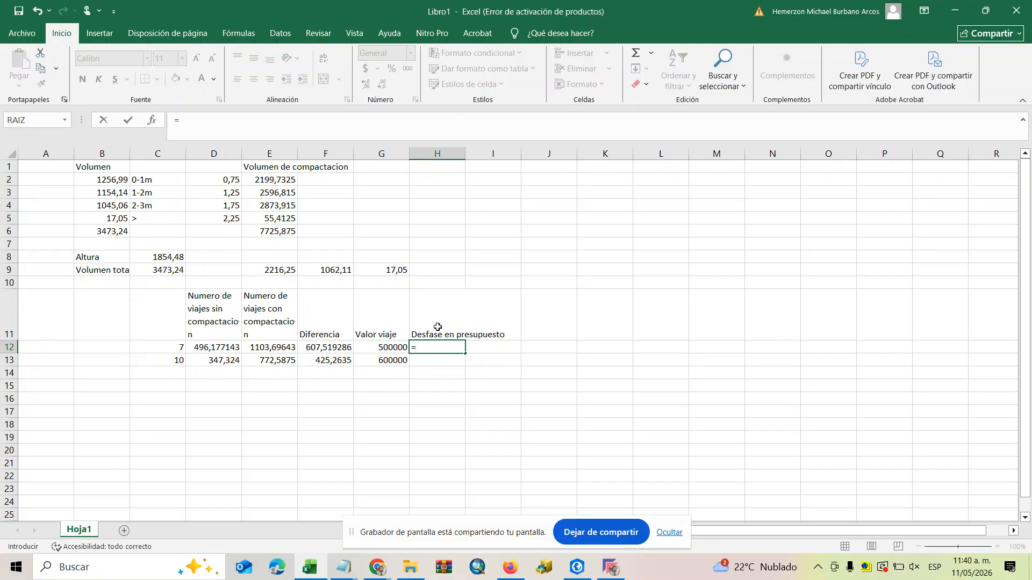
click(325, 348)
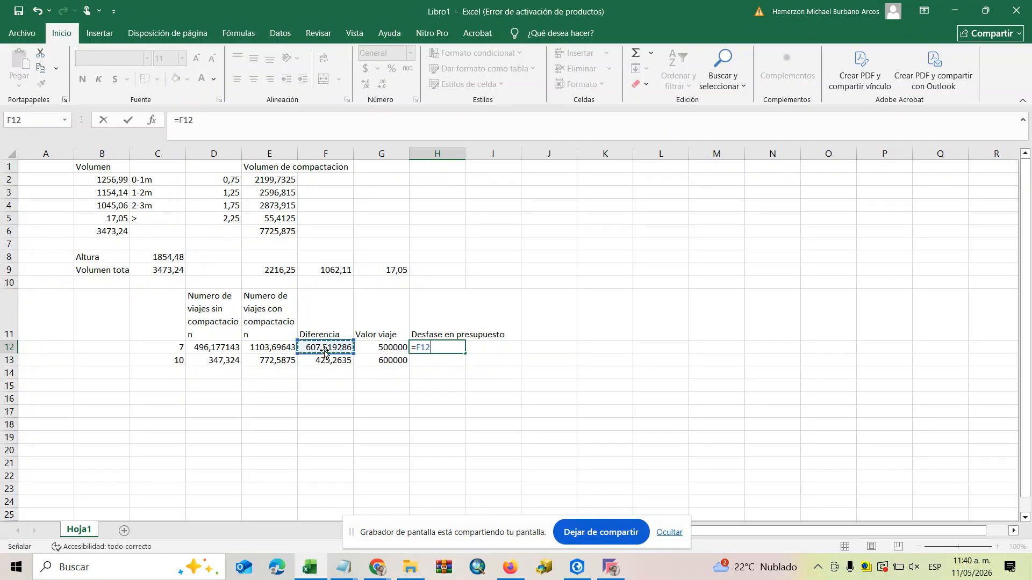
text(+)
key(BackSpace)
text(*)
click(394, 347)
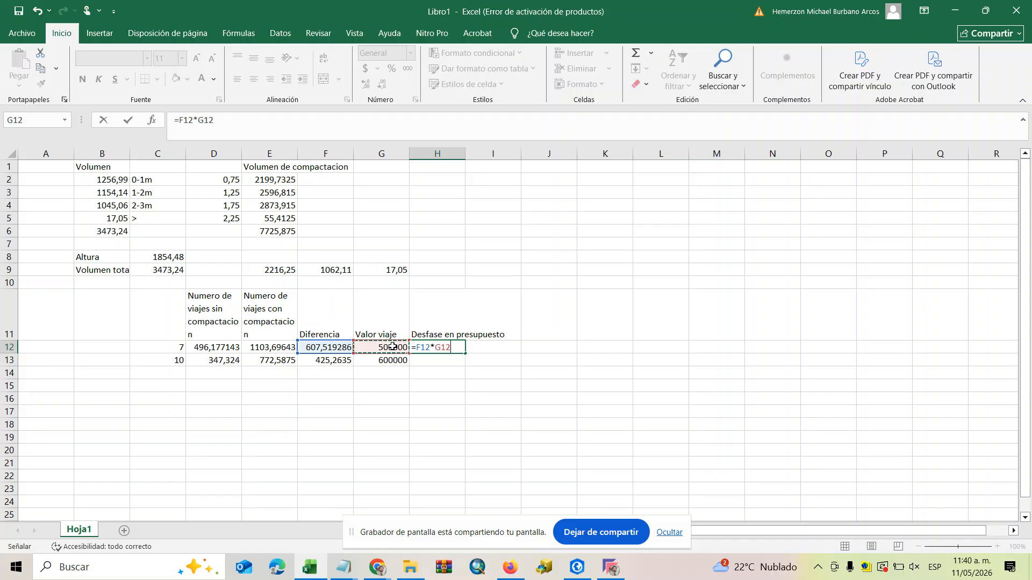
key(Return)
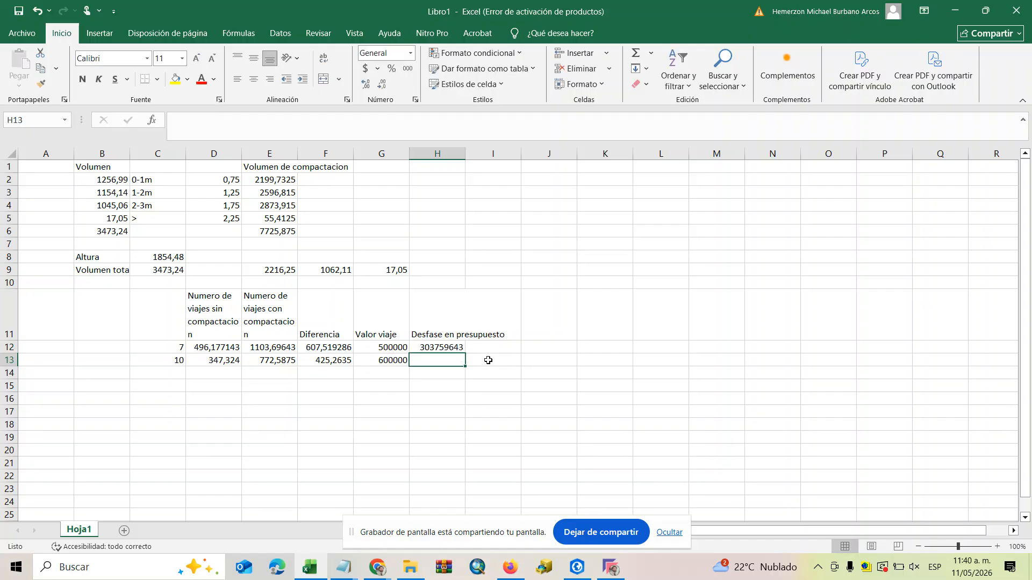
Fill the H12 budget gap formula down to H13 and widen column H to fit its heading.
click(452, 351)
drag(464, 353, 463, 368)
drag(465, 155, 544, 159)
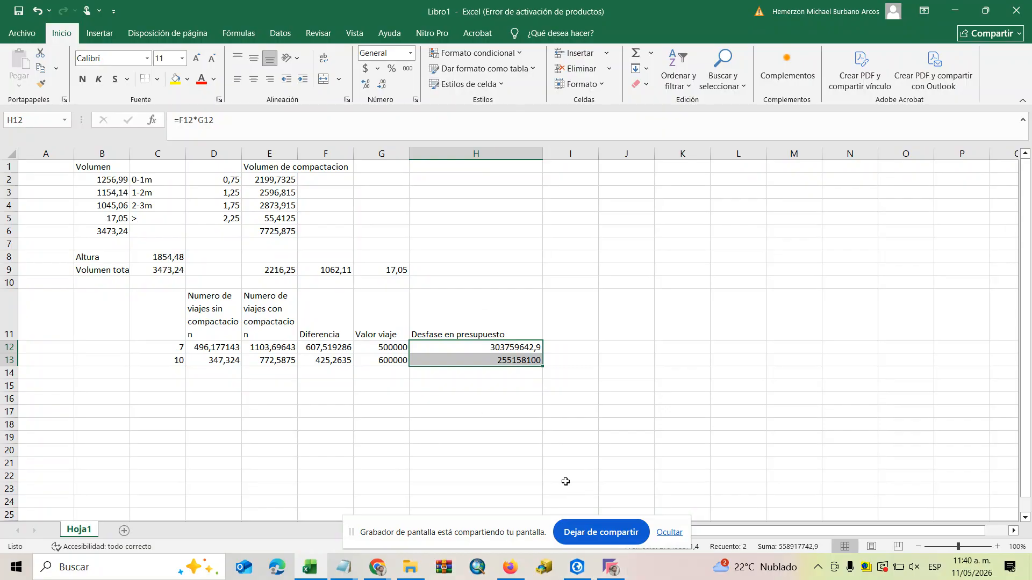
click(619, 571)
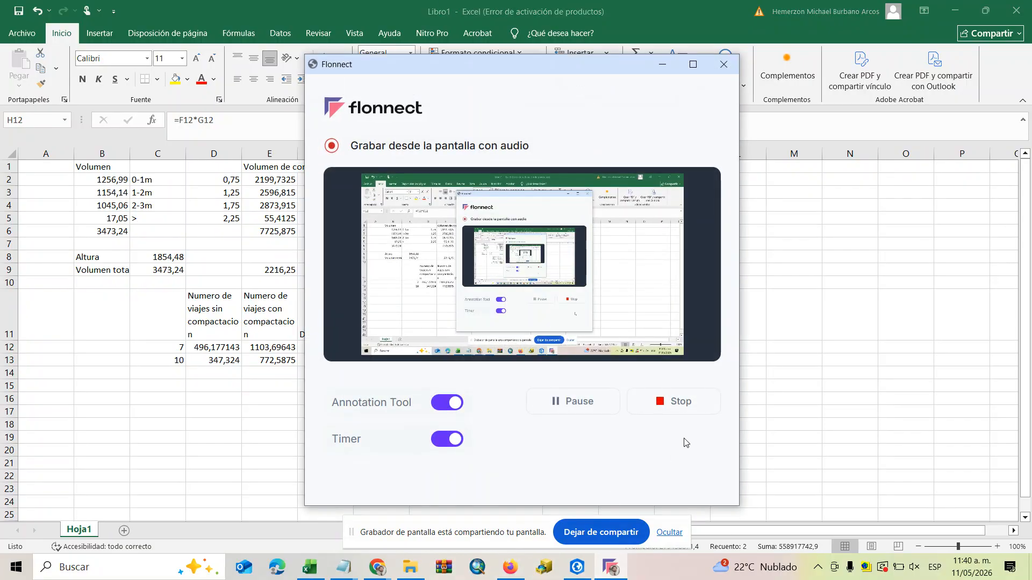